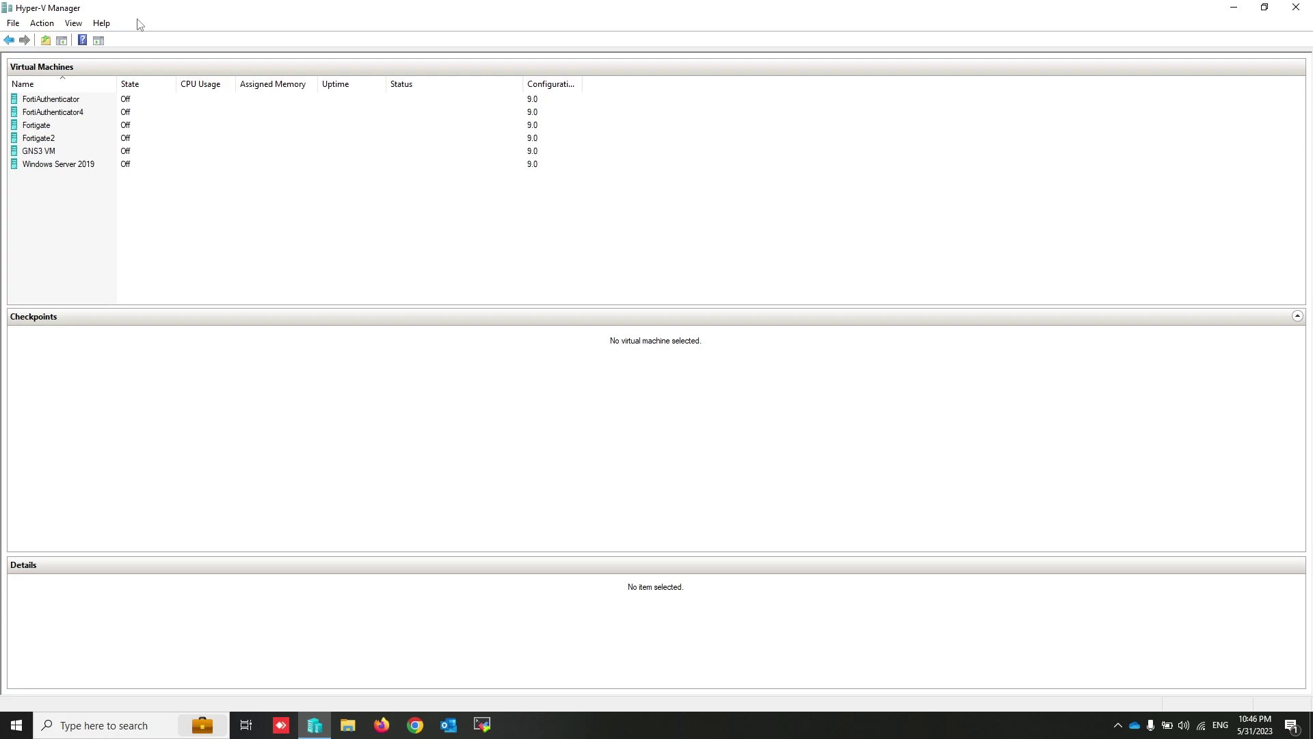
Step: Start the New Virtual Machine Wizard and name the machine 'Windows Server 2022'
{"action": "left_click", "coordinate": [14, 24]}
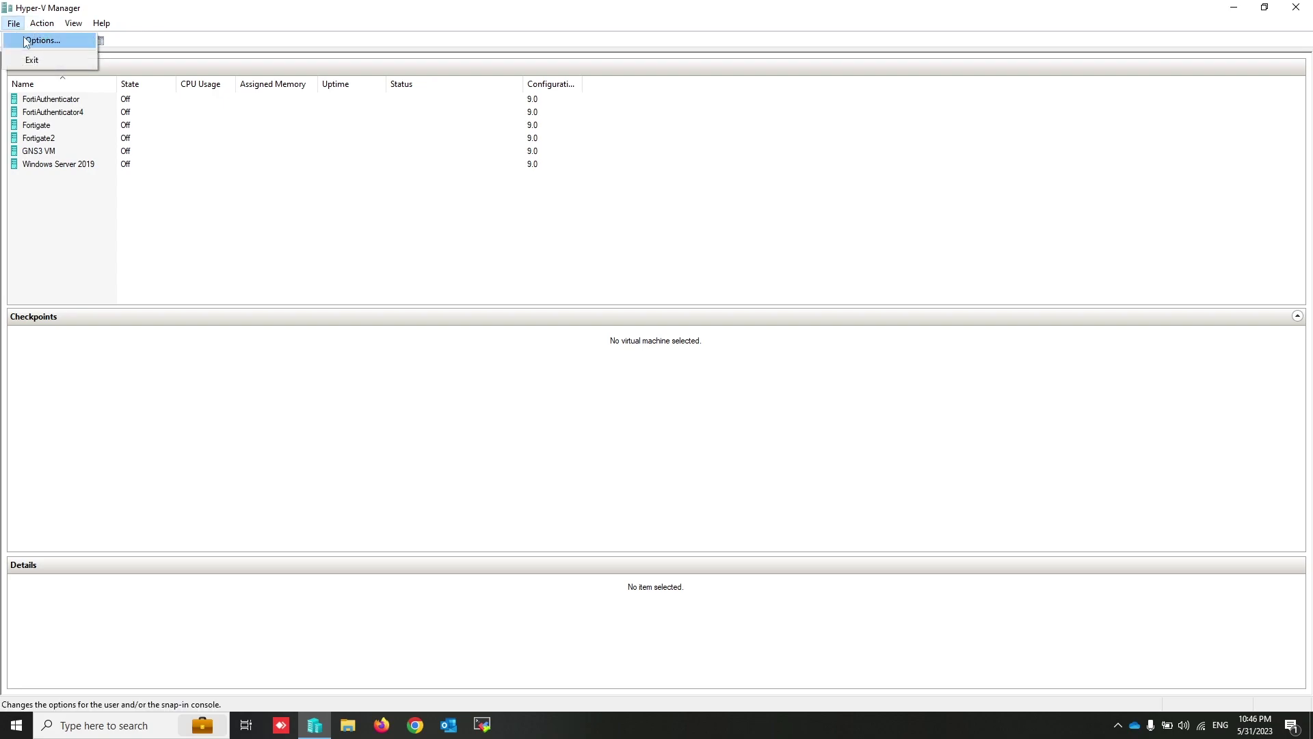
{"action": "left_click", "coordinate": [43, 23]}
{"action": "mouse_move", "coordinate": [59, 58]}
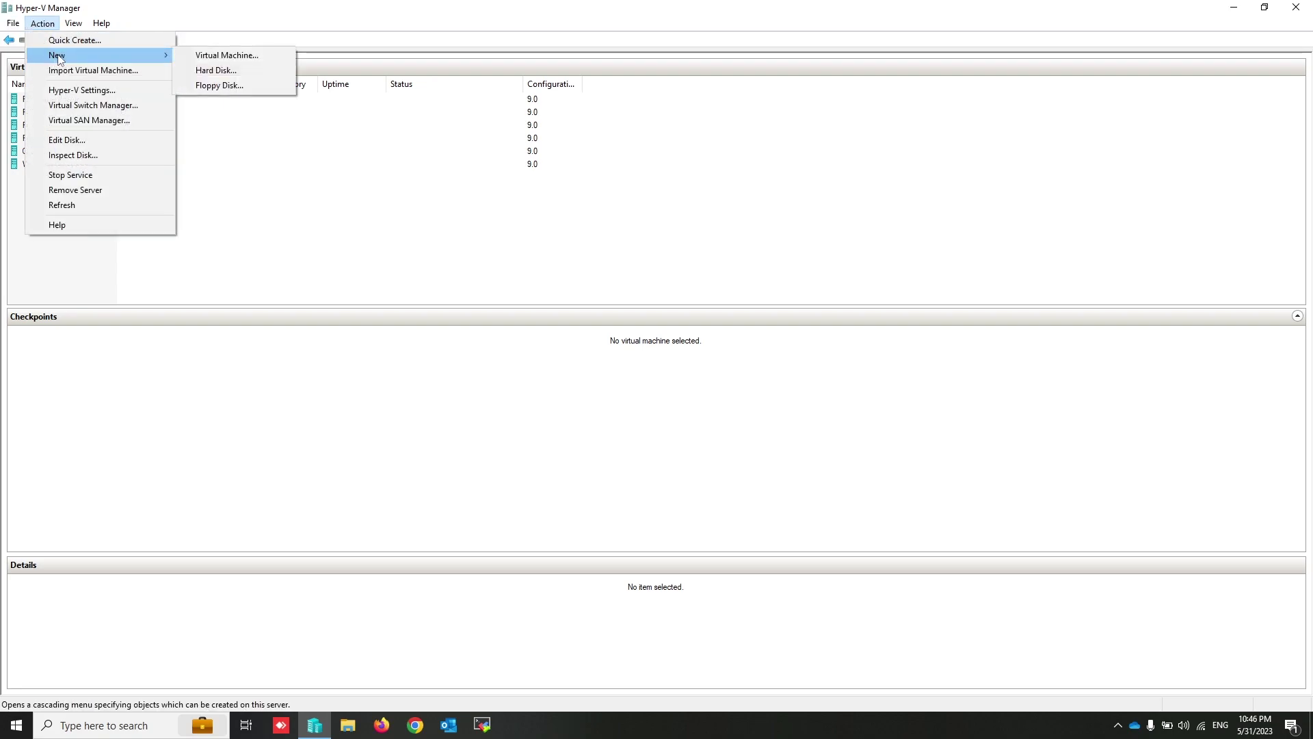
{"action": "left_click", "coordinate": [231, 56]}
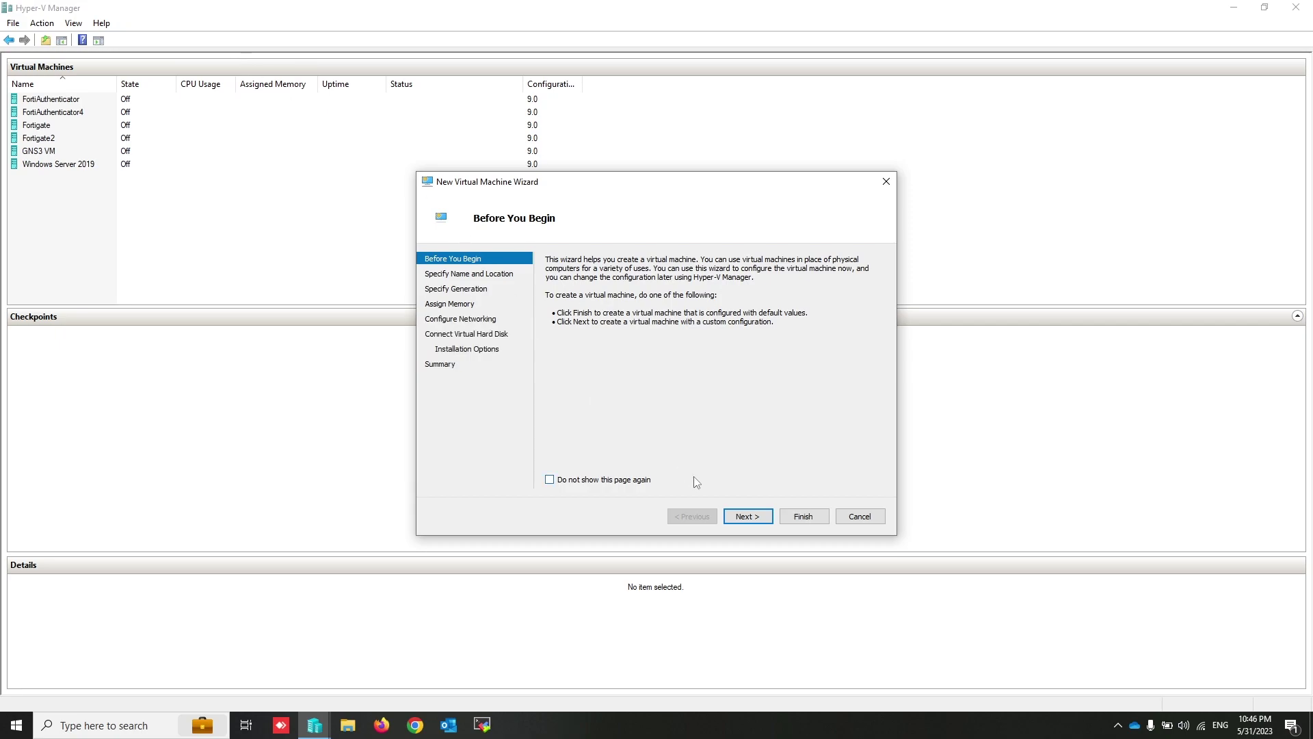
{"action": "left_click", "coordinate": [746, 518]}
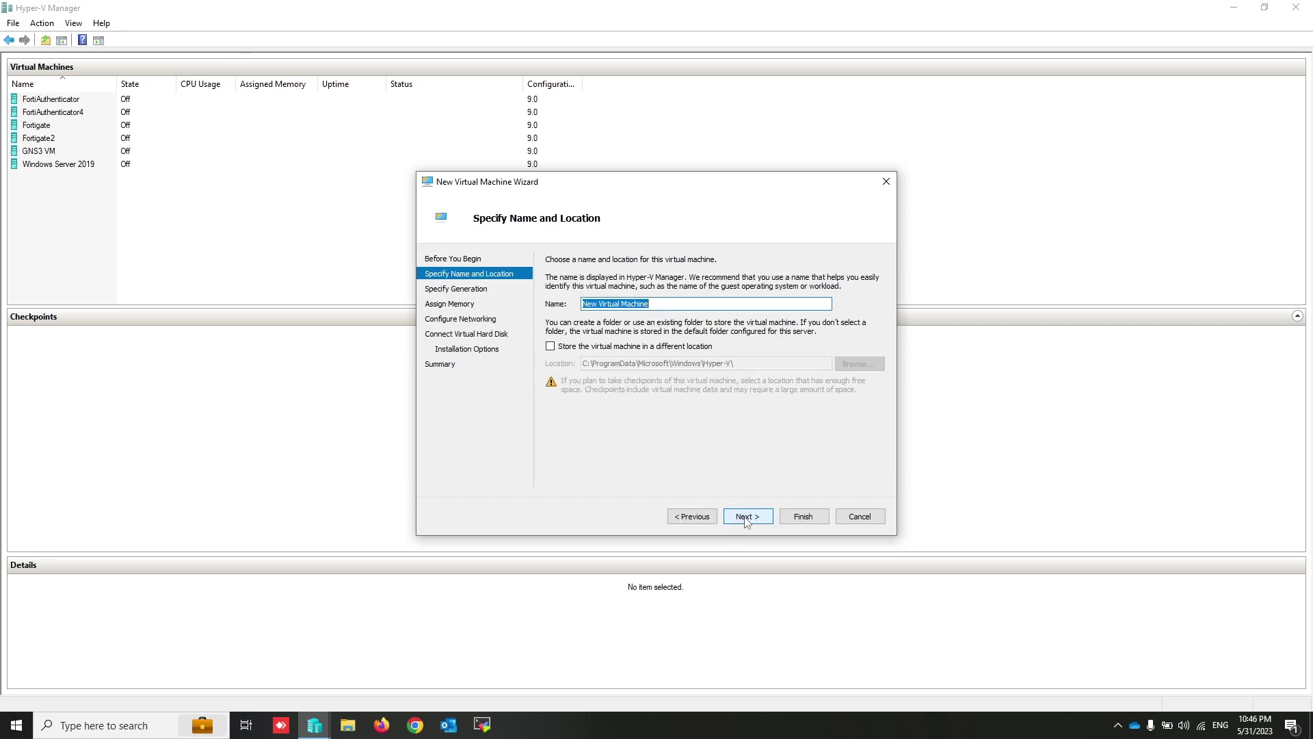
{"action": "type", "text": "Windows Server 2022"}
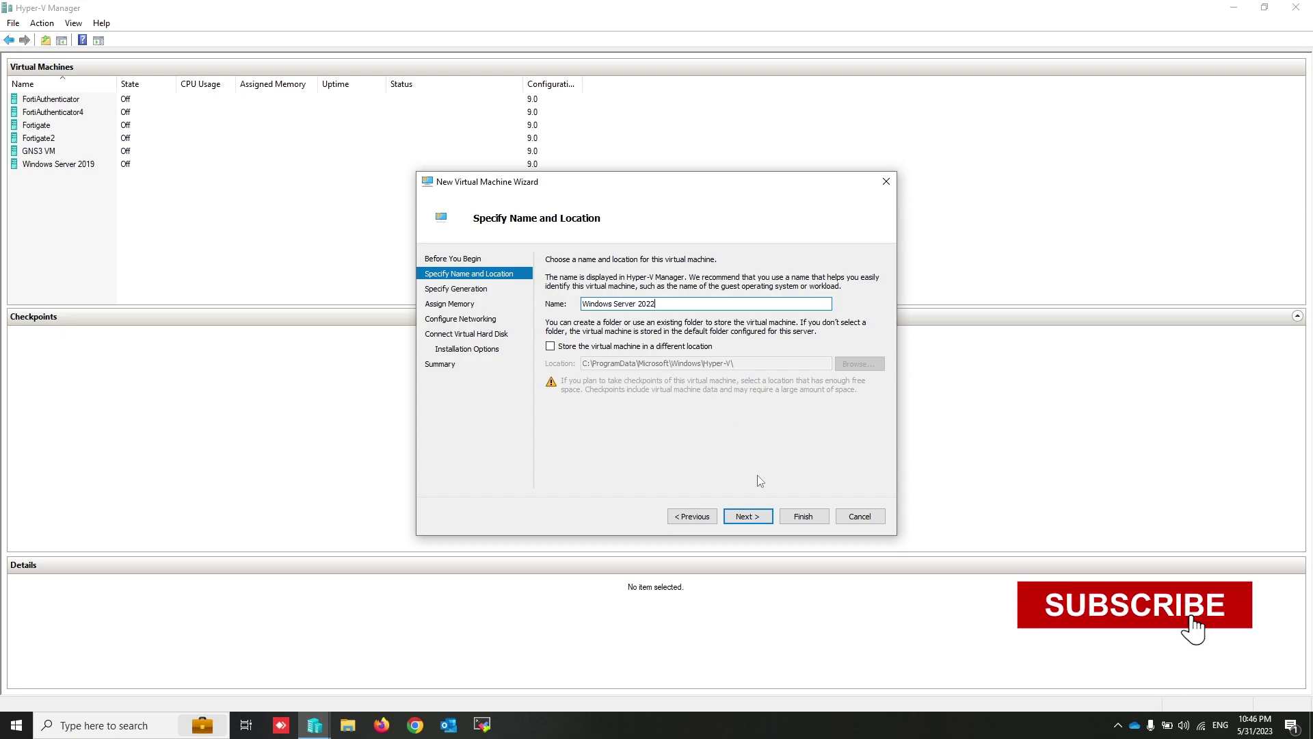
{"action": "left_click", "coordinate": [755, 517]}
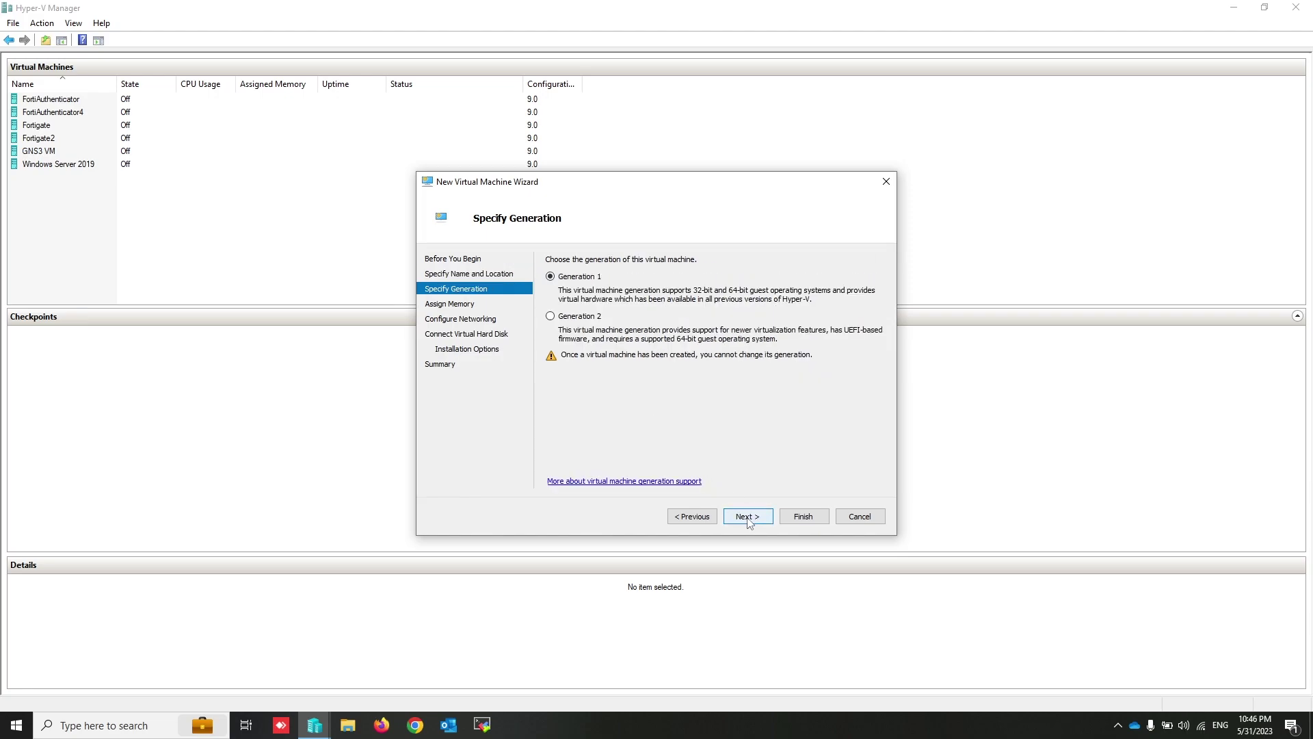
Step: Keep Generation 1 and set startup memory to 4000 MB
{"action": "left_click", "coordinate": [750, 521]}
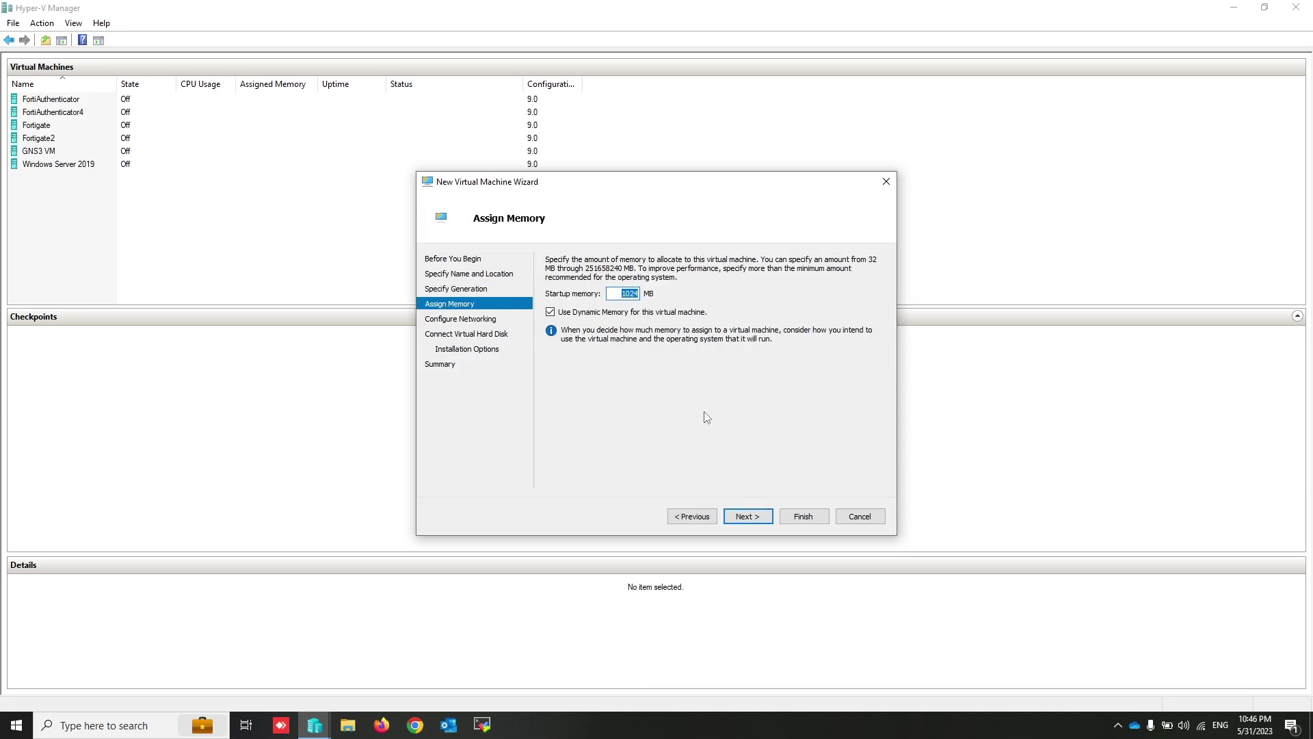
{"action": "type", "text": "4000"}
{"action": "left_click", "coordinate": [746, 520]}
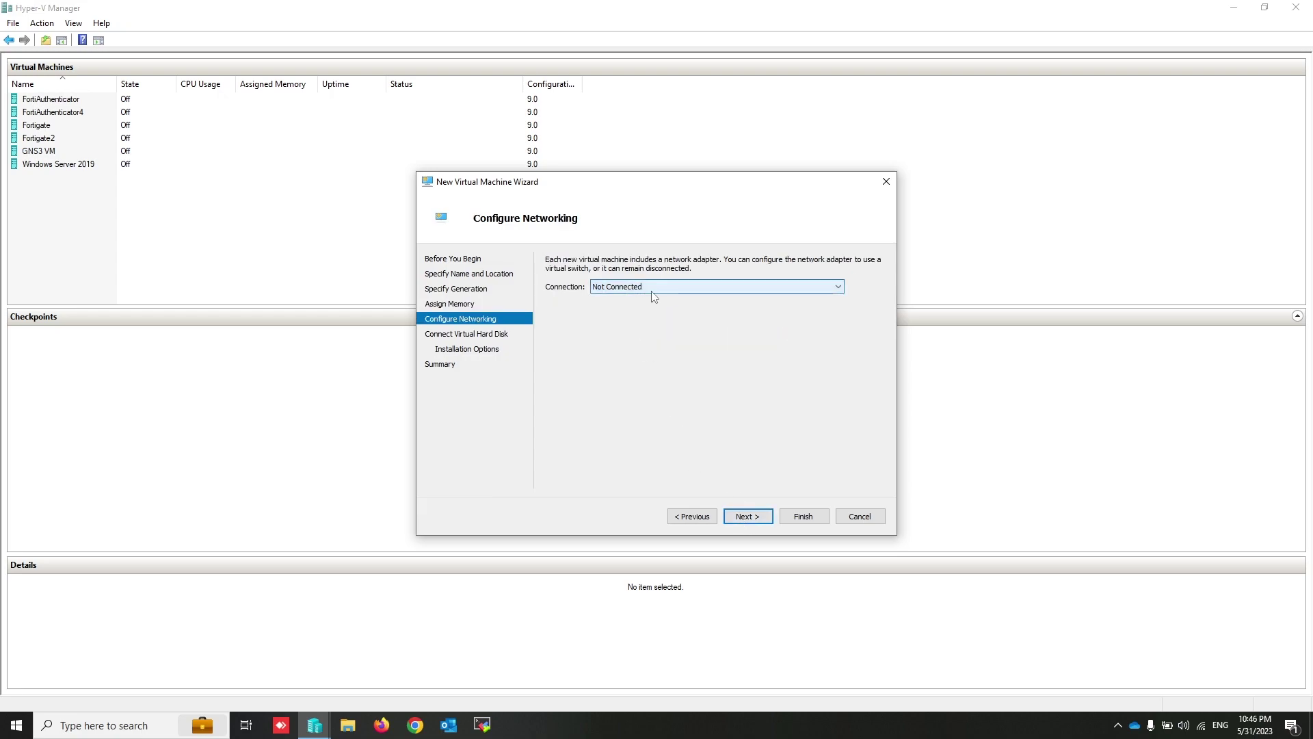
Step: Connect the VM to the Default Switch and accept the new 127 GB virtual disk
{"action": "left_click", "coordinate": [652, 287]}
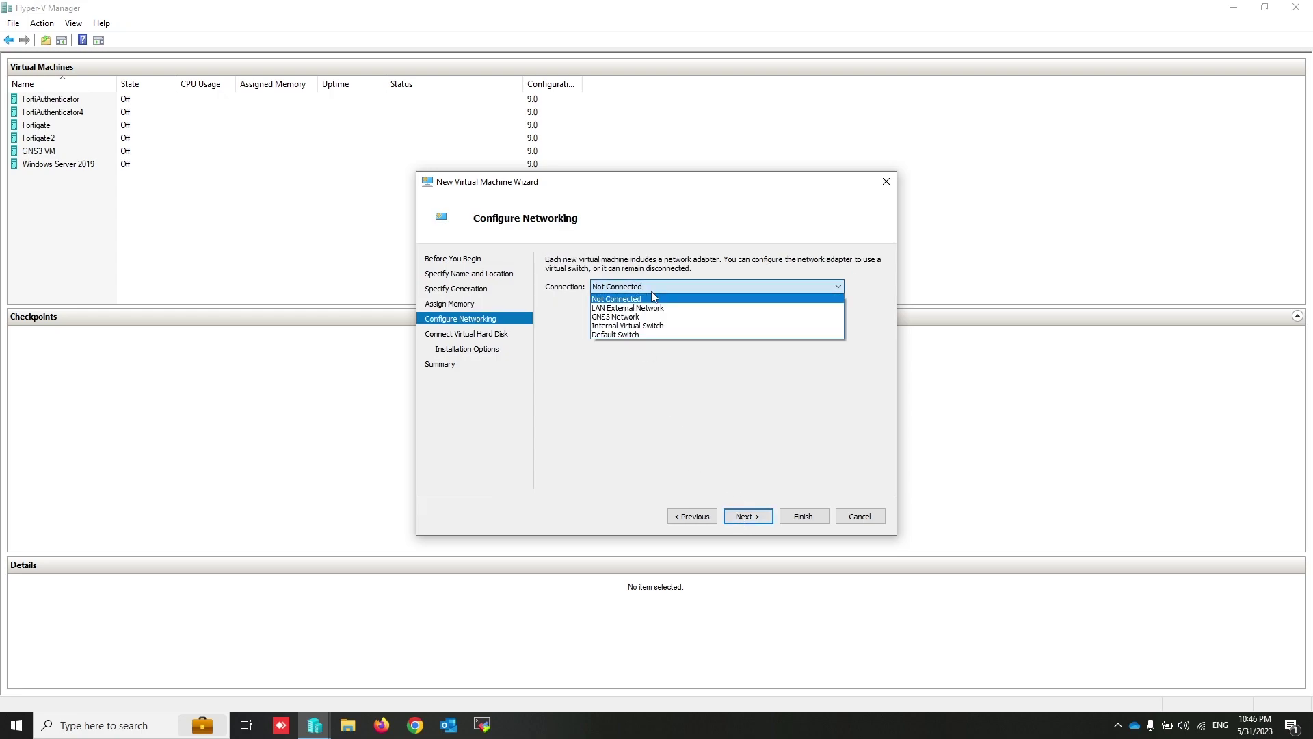
{"action": "left_click", "coordinate": [639, 335]}
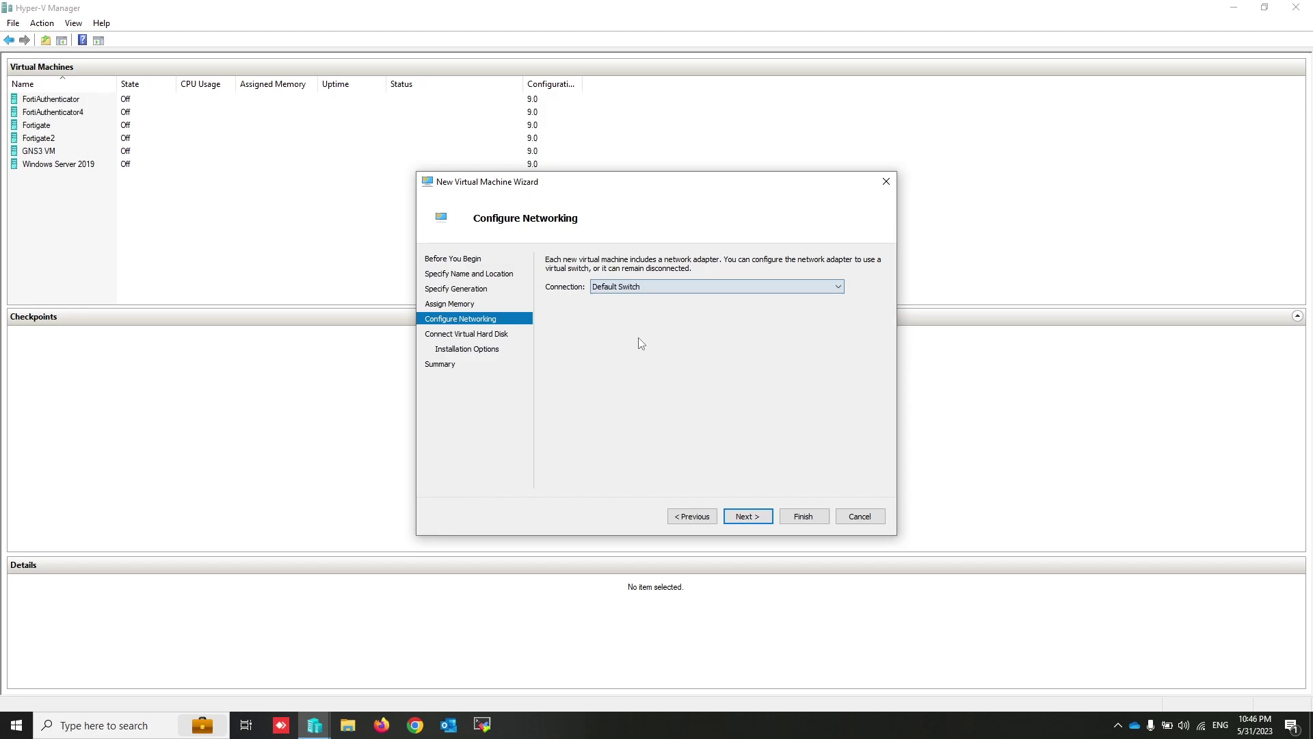
{"action": "left_click", "coordinate": [748, 518]}
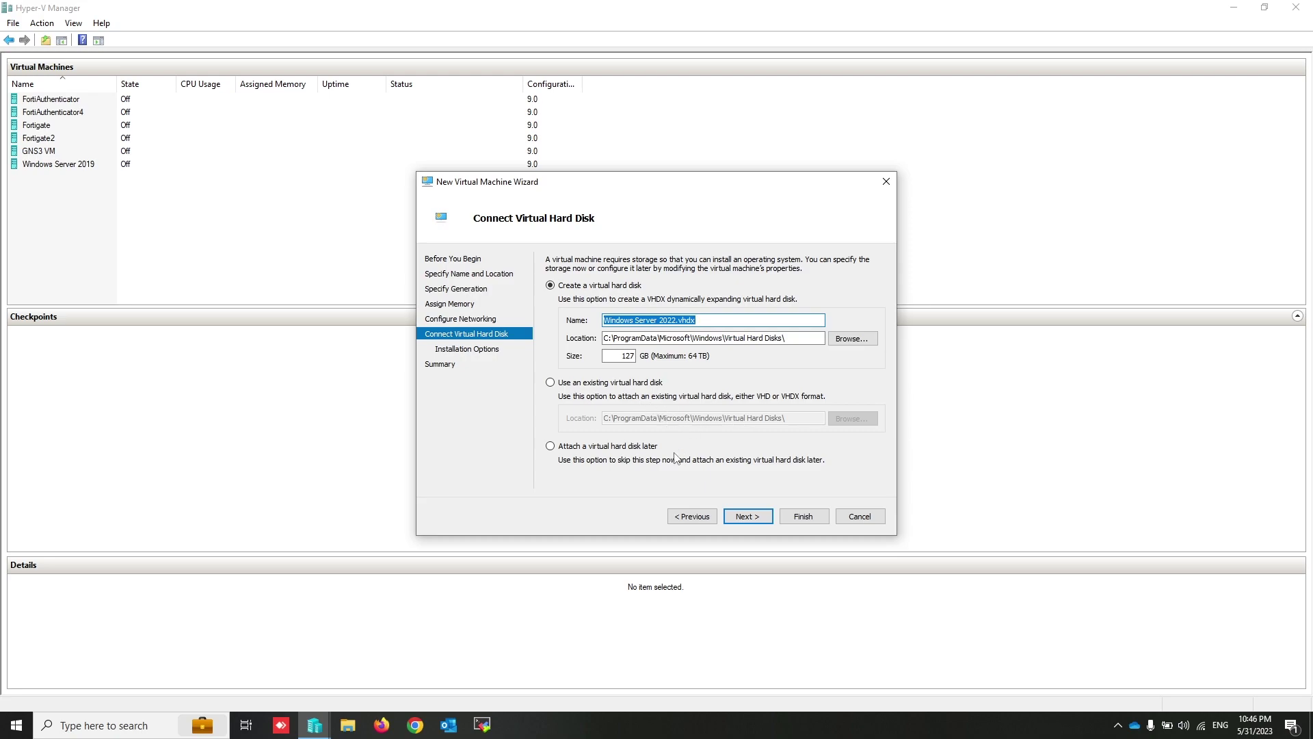
{"action": "left_click", "coordinate": [750, 519]}
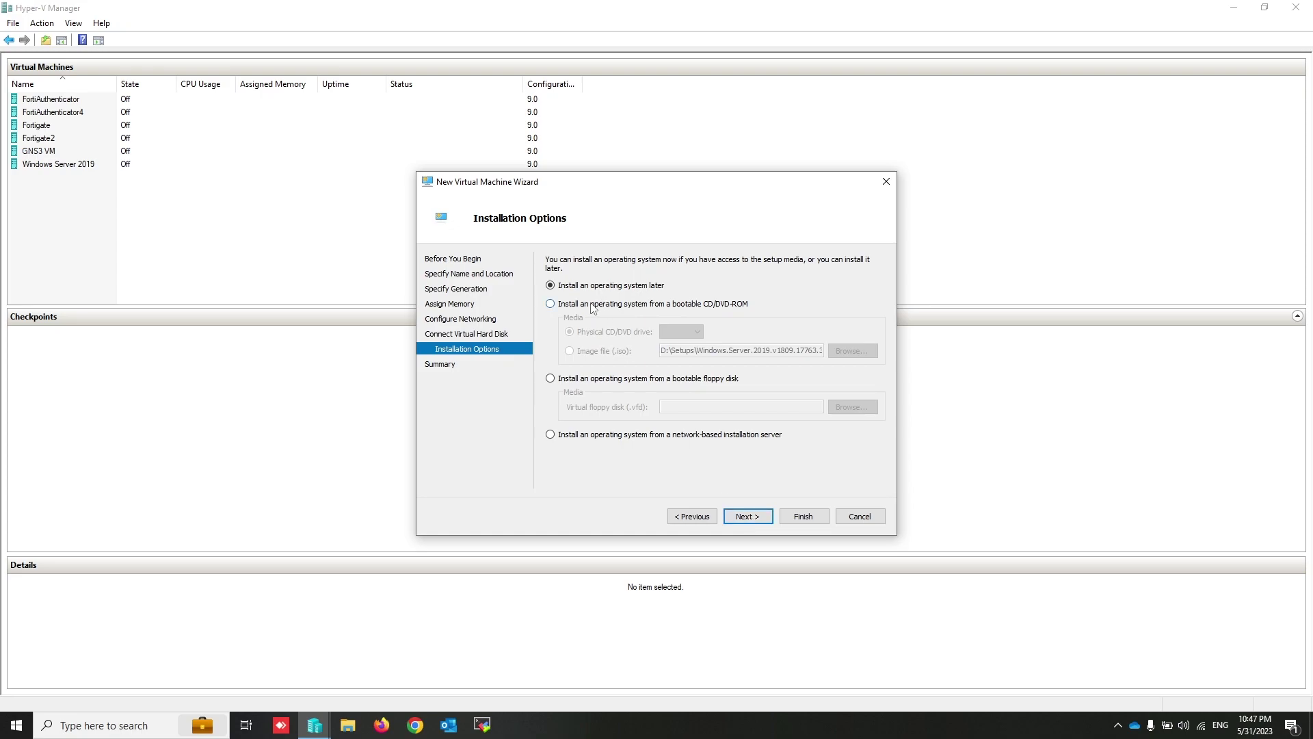
Step: Use the Windows Server 2022 ISO from D:\Setups as boot media and finish the wizard
{"action": "left_click", "coordinate": [592, 306]}
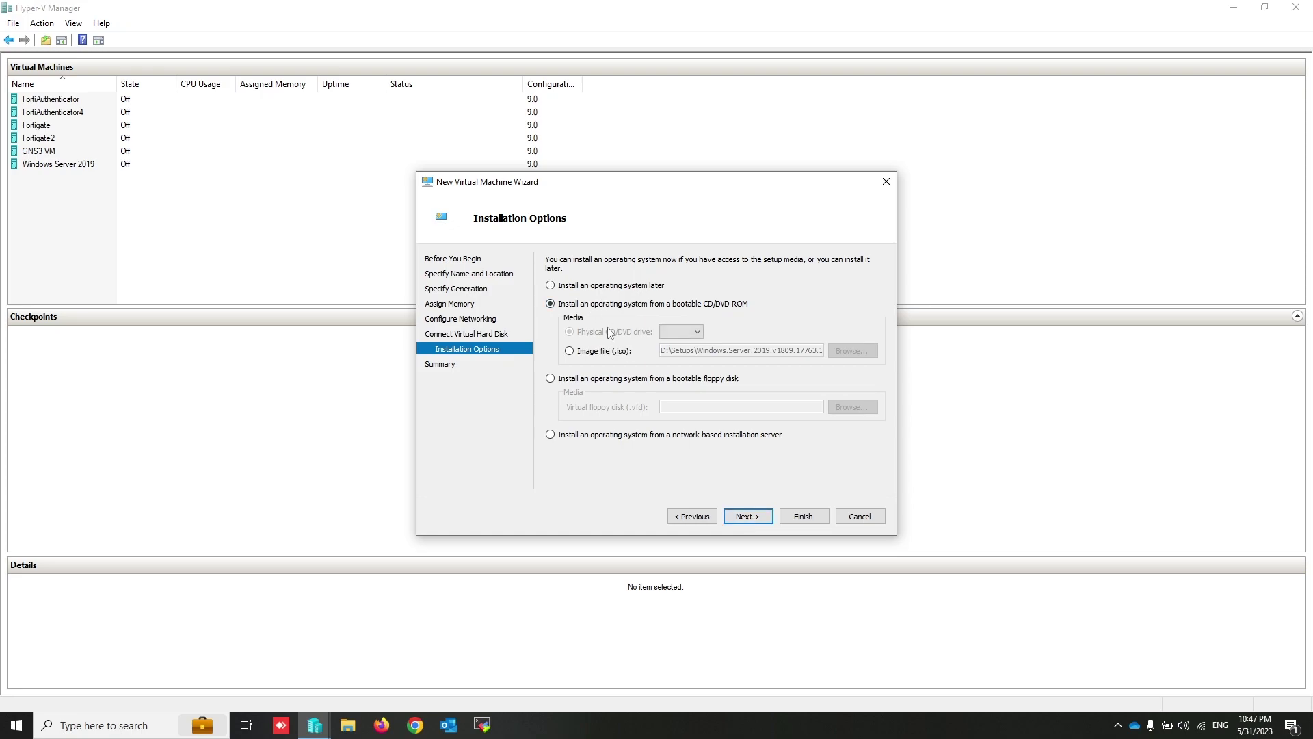
{"action": "left_click", "coordinate": [591, 352]}
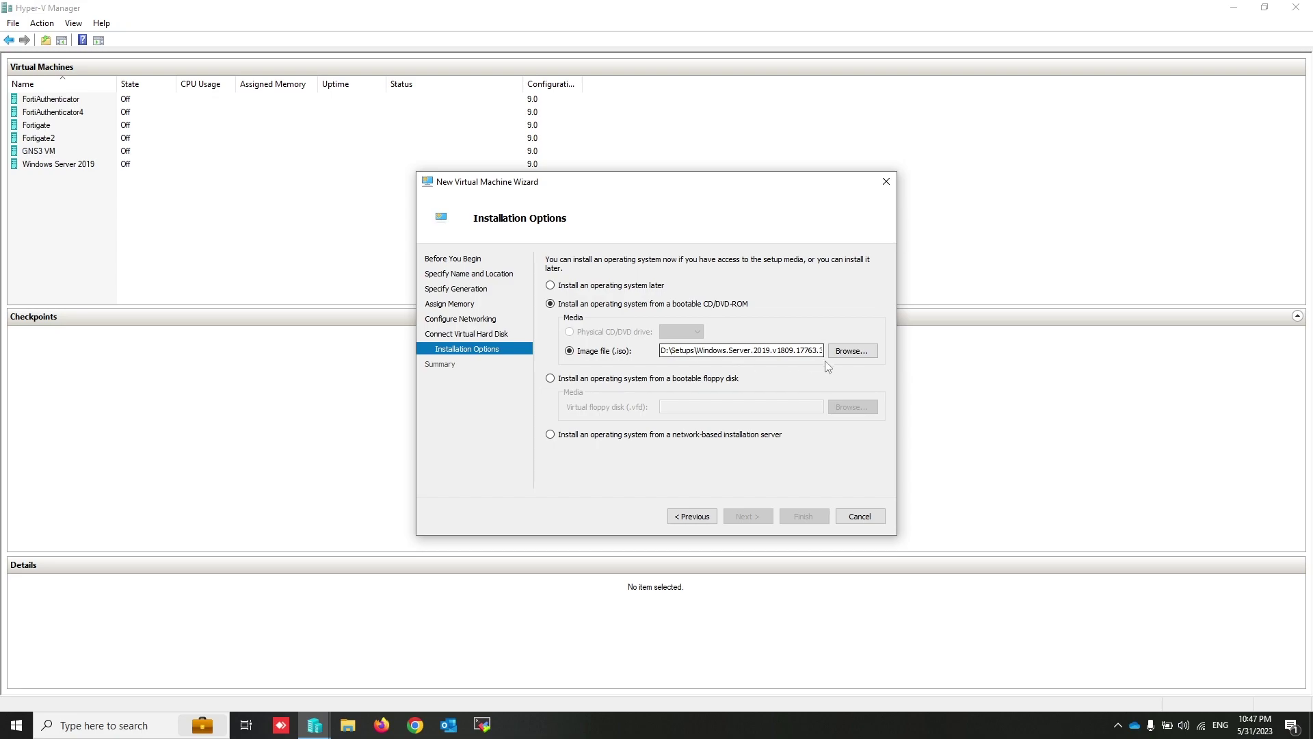
{"action": "left_click", "coordinate": [854, 352]}
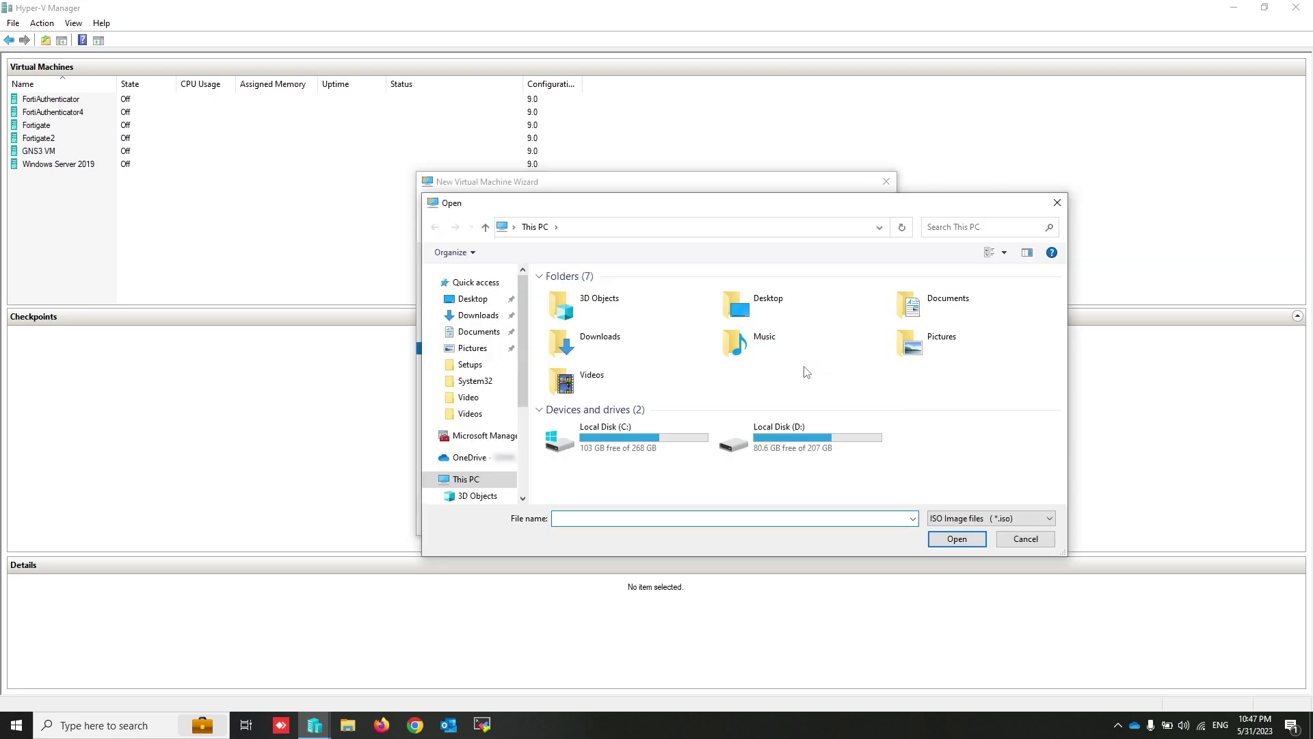
{"action": "double_click", "coordinate": [788, 441]}
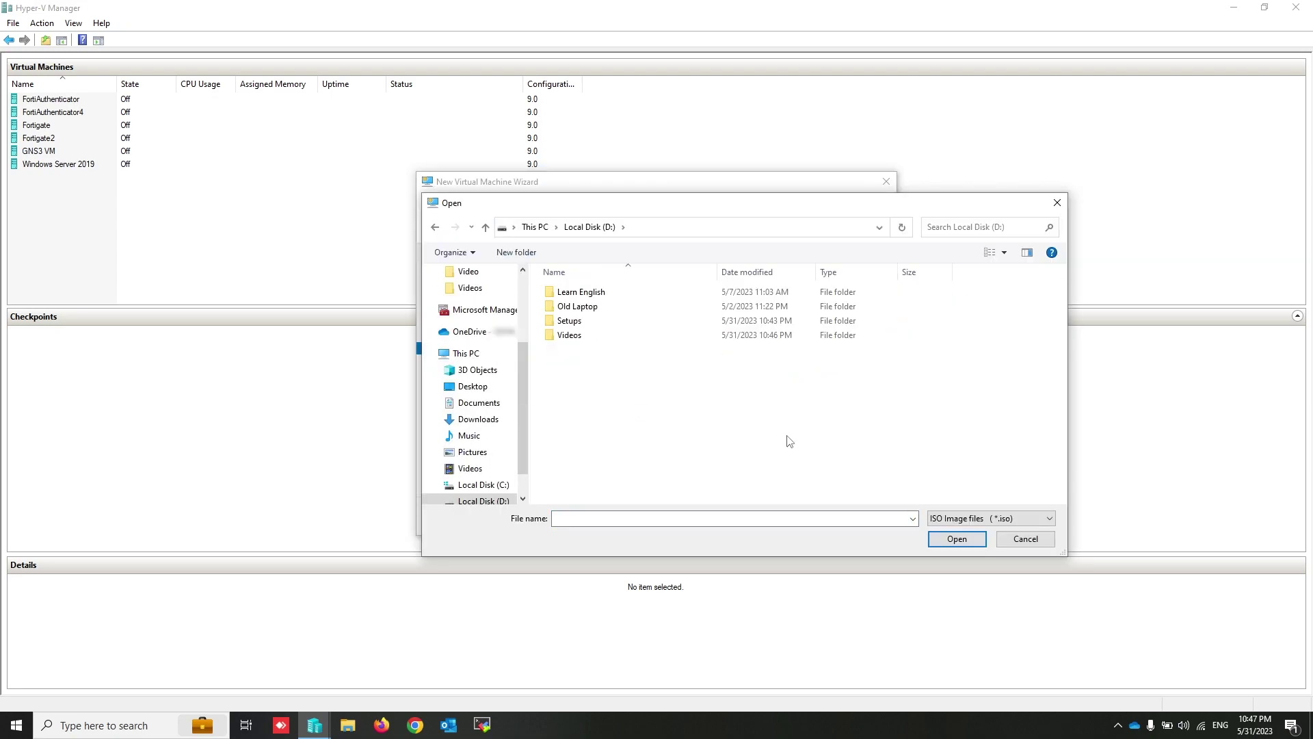
{"action": "double_click", "coordinate": [569, 321]}
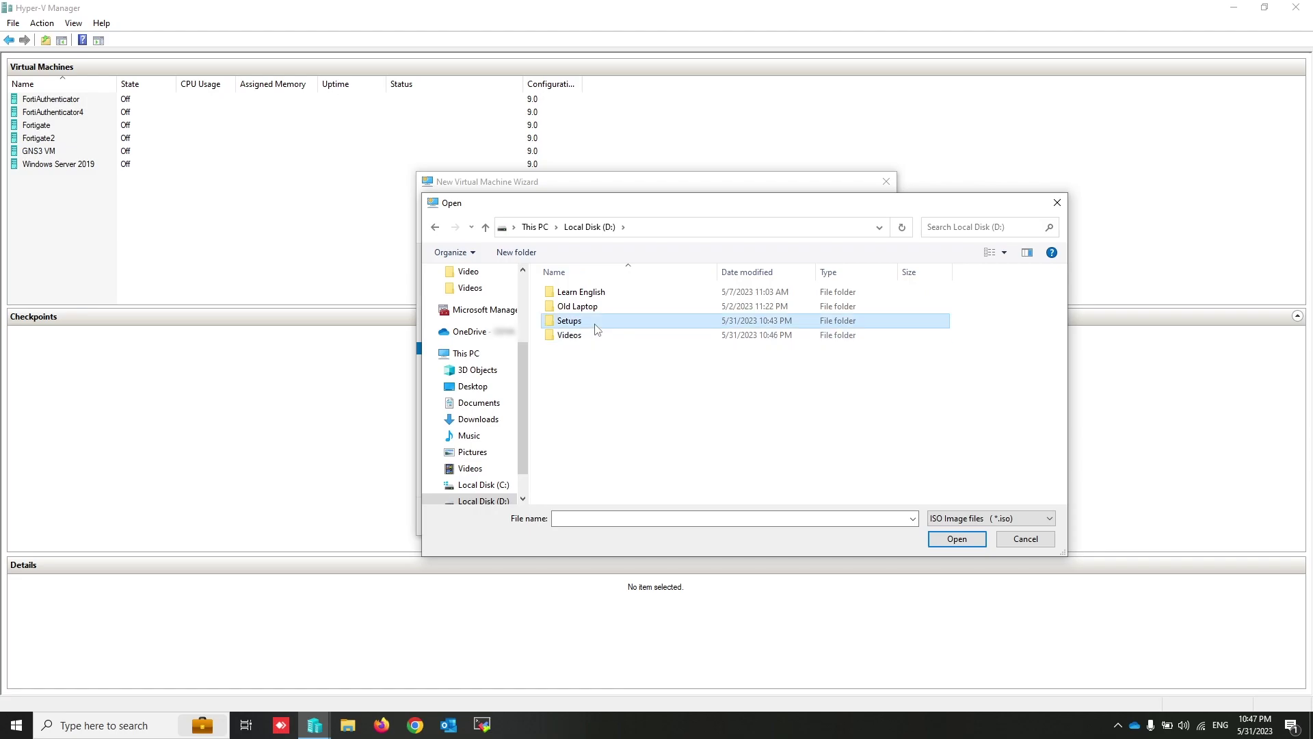
{"action": "double_click", "coordinate": [602, 366]}
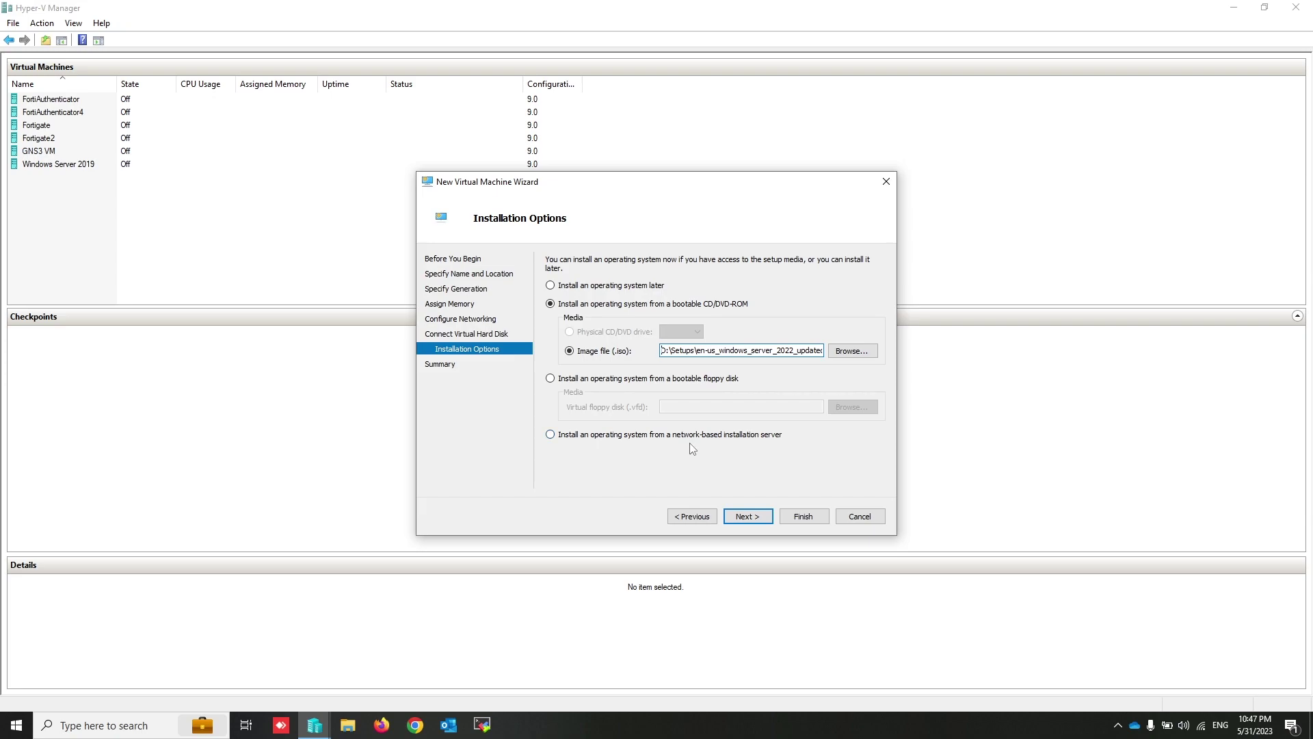
{"action": "left_click", "coordinate": [747, 518]}
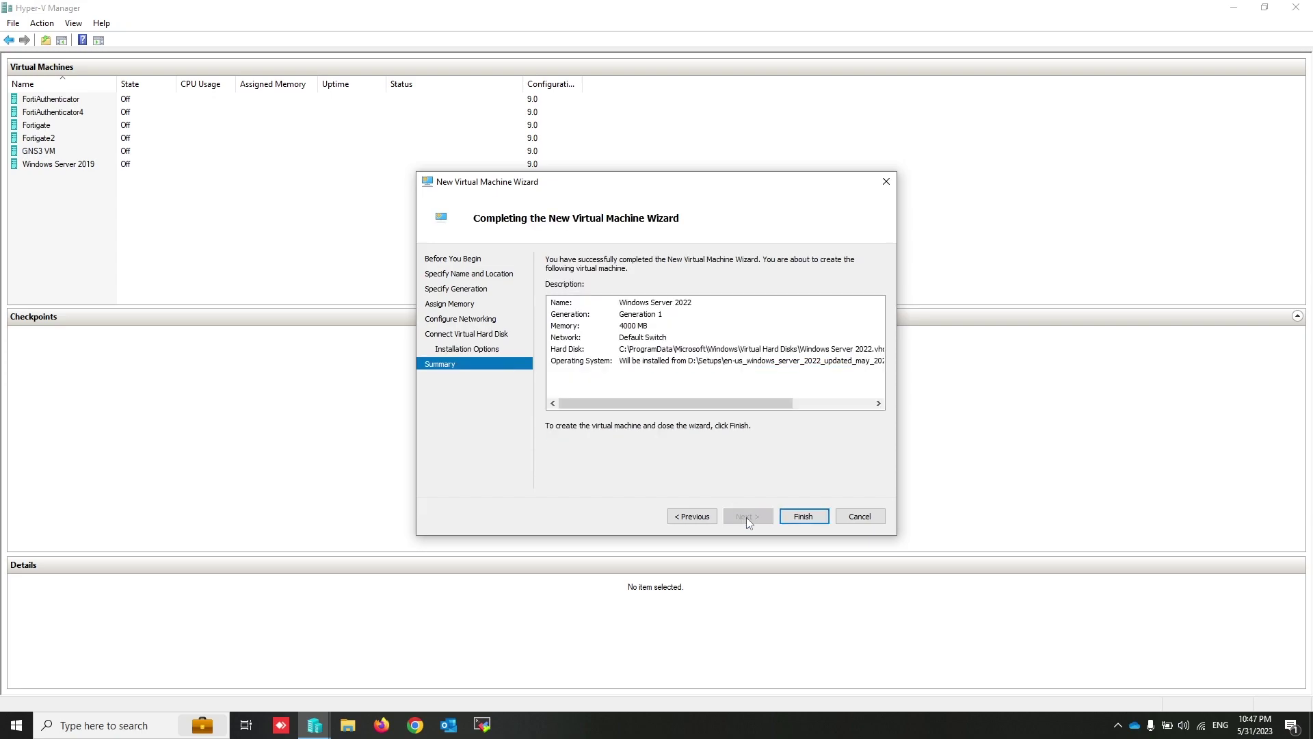
{"action": "left_click", "coordinate": [805, 517]}
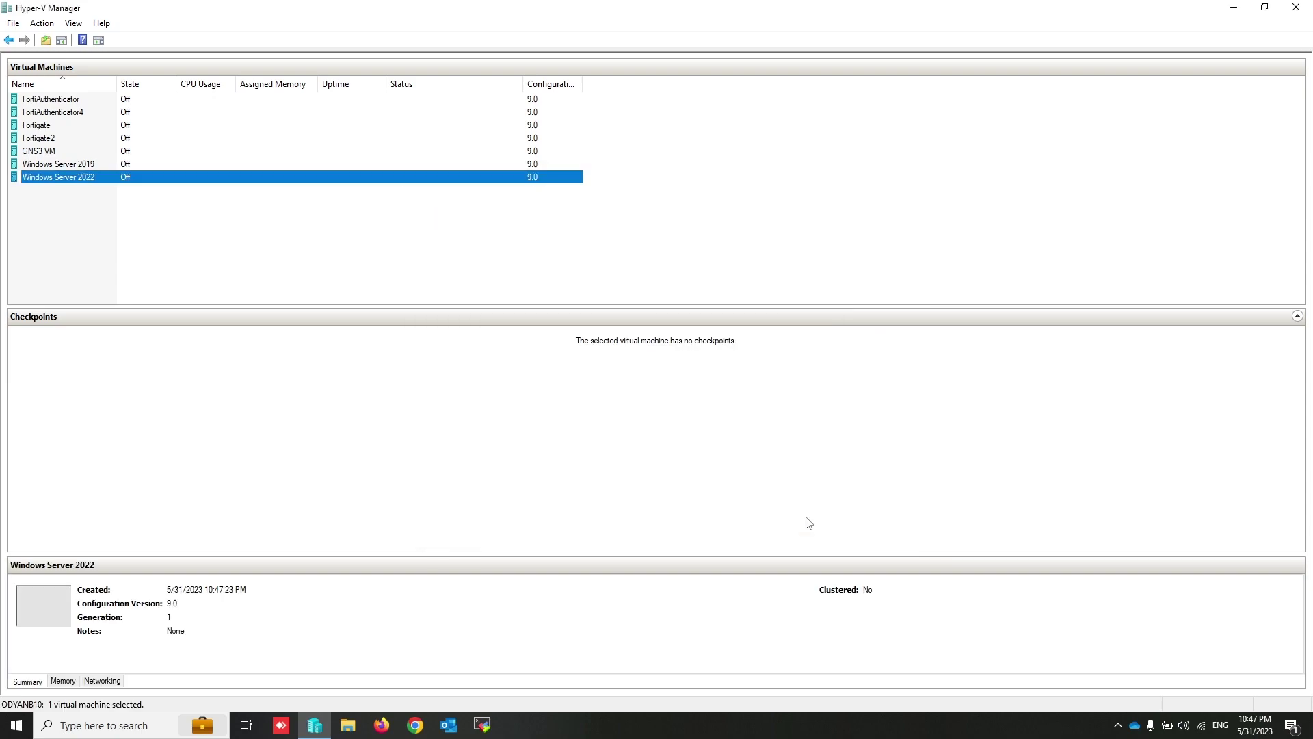
Step: Open a console connection to the Windows Server 2022 VM and start it
{"action": "double_click", "coordinate": [72, 181]}
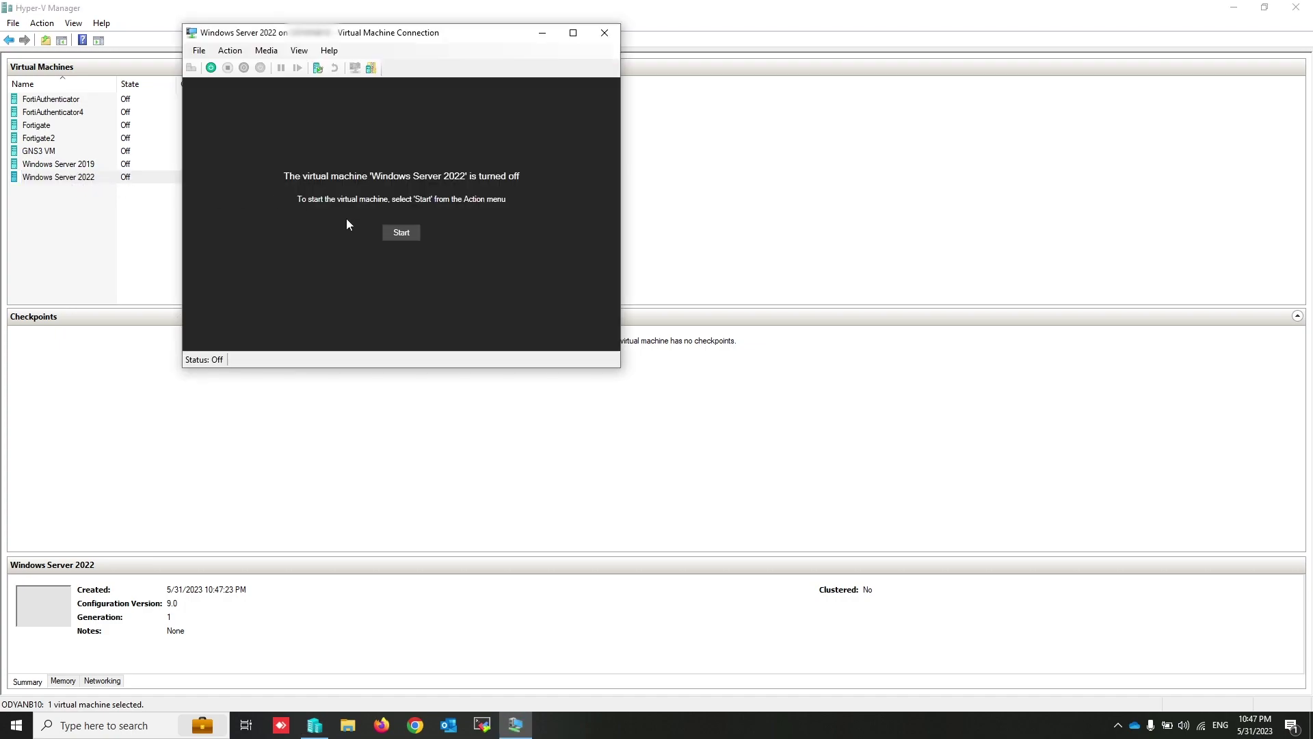
{"action": "left_click", "coordinate": [404, 233]}
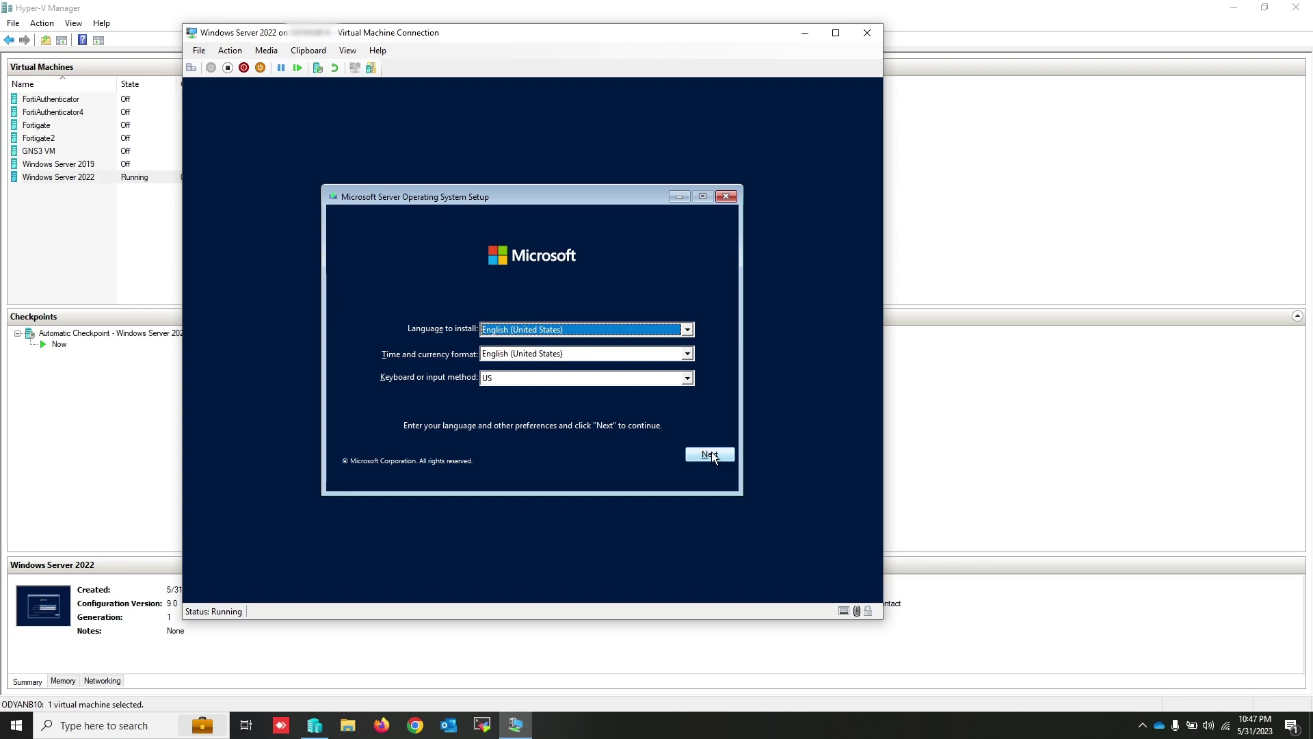
Step: Keep the default language settings and begin installing without a product key
{"action": "left_click", "coordinate": [711, 451]}
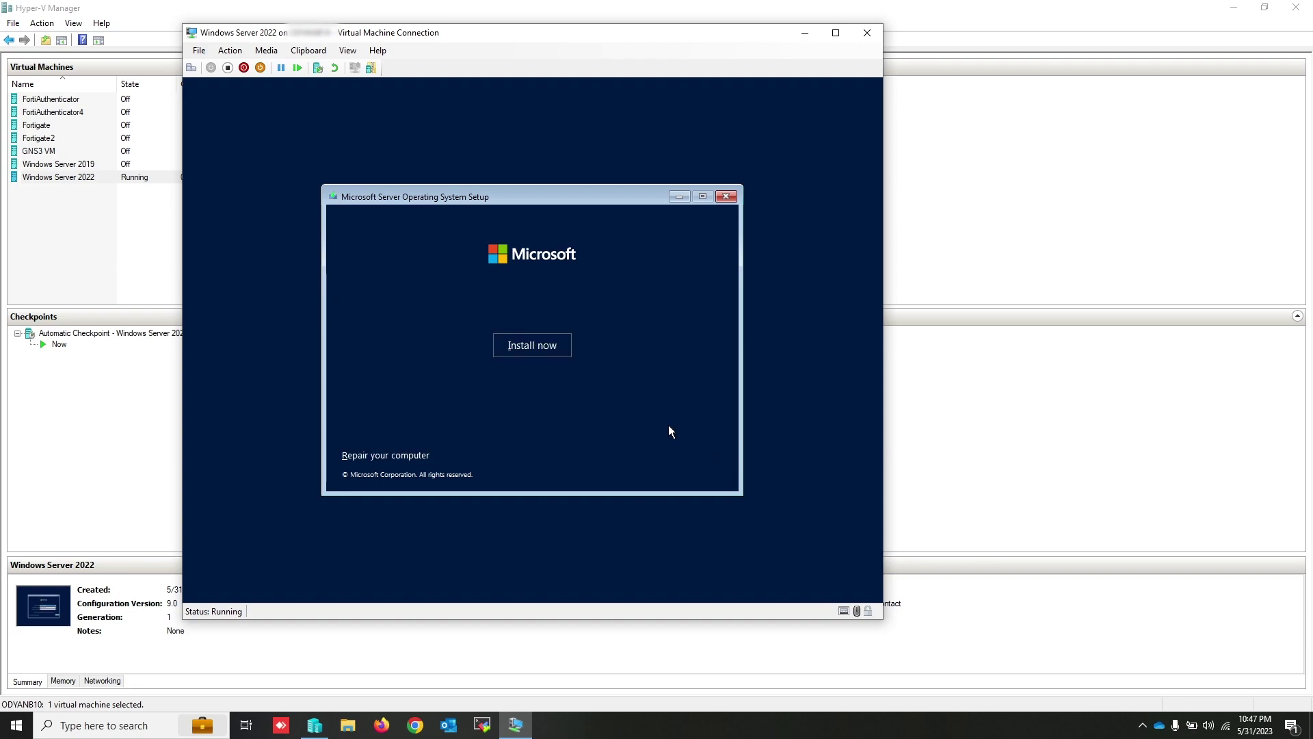
{"action": "left_click", "coordinate": [539, 349]}
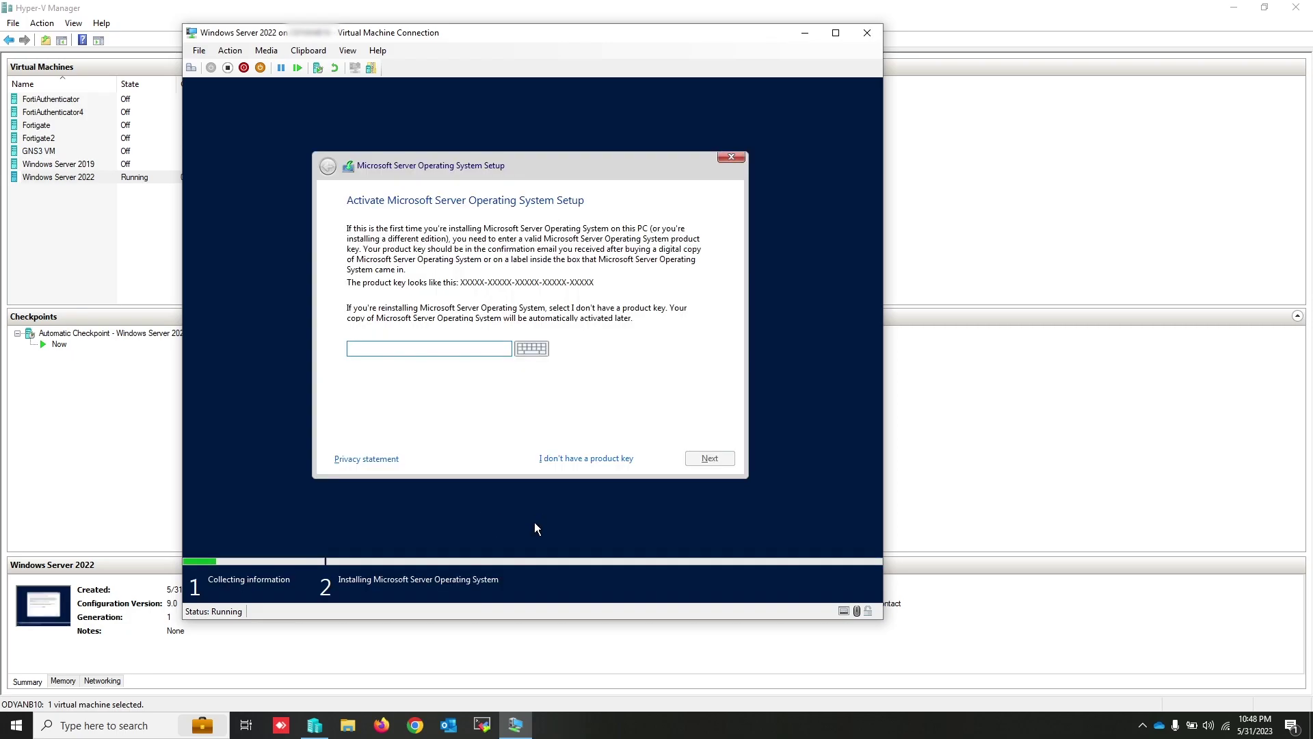
{"action": "left_click", "coordinate": [598, 460]}
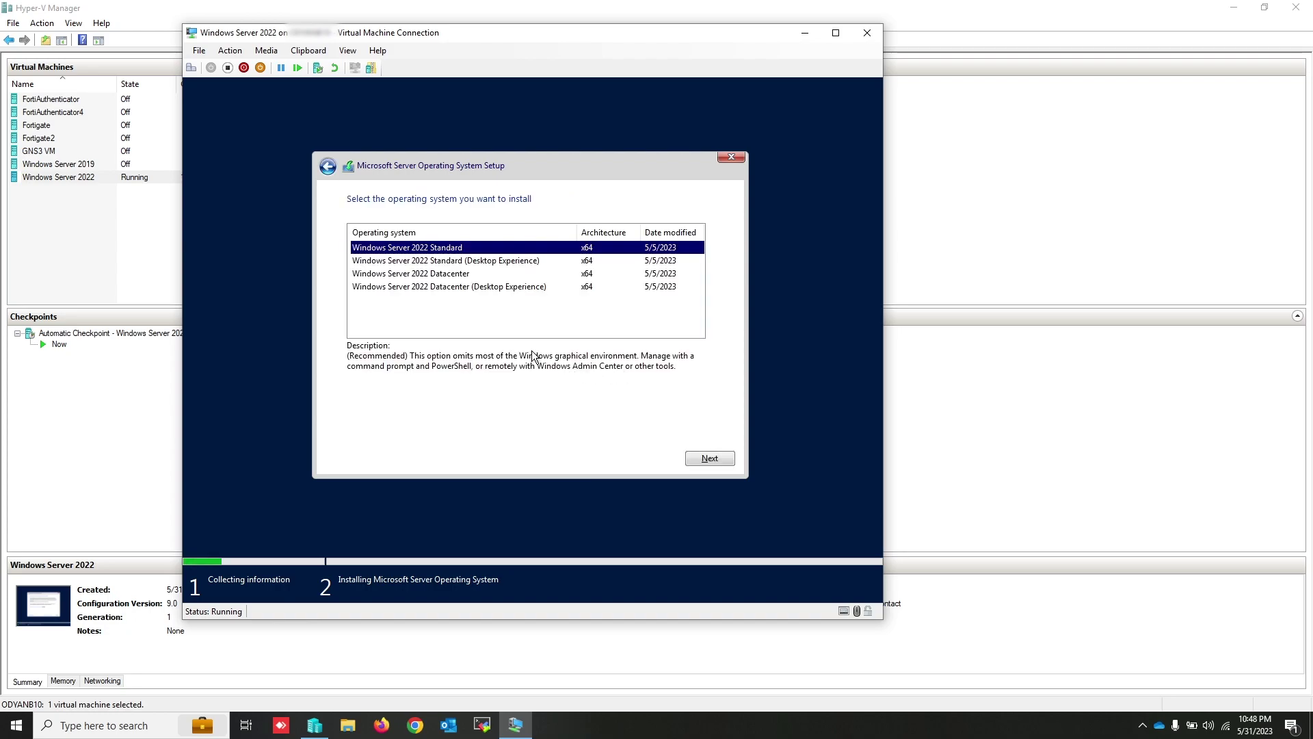
Step: Choose Windows Server 2022 Standard (Desktop Experience) and accept the license terms
{"action": "left_click", "coordinate": [431, 263]}
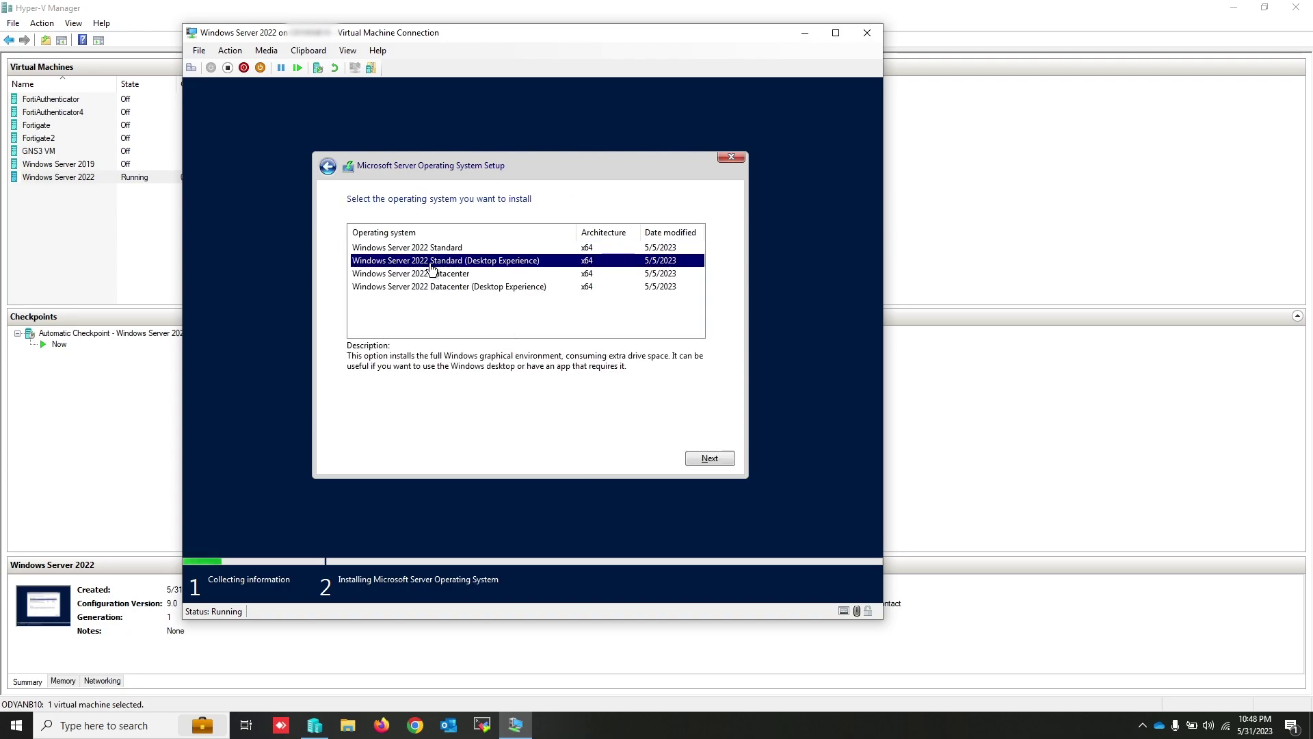
{"action": "left_click", "coordinate": [708, 459]}
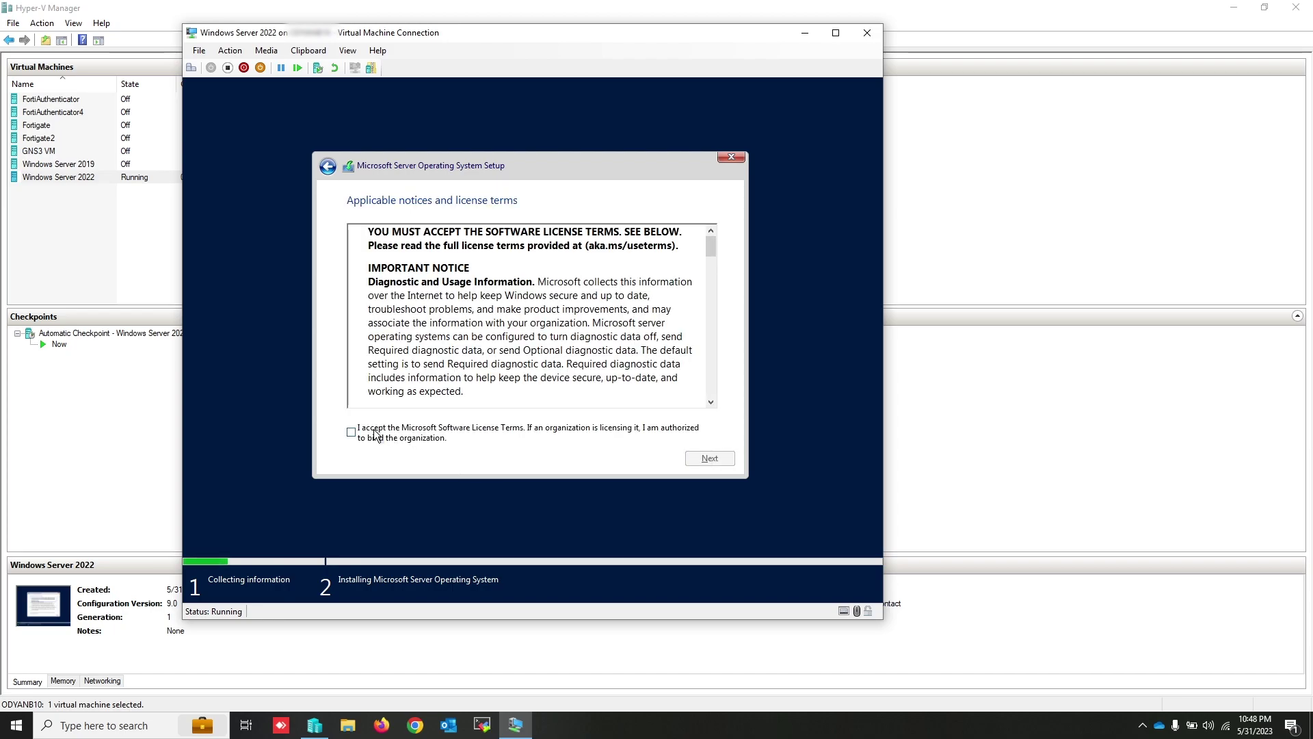
{"action": "left_click", "coordinate": [352, 432]}
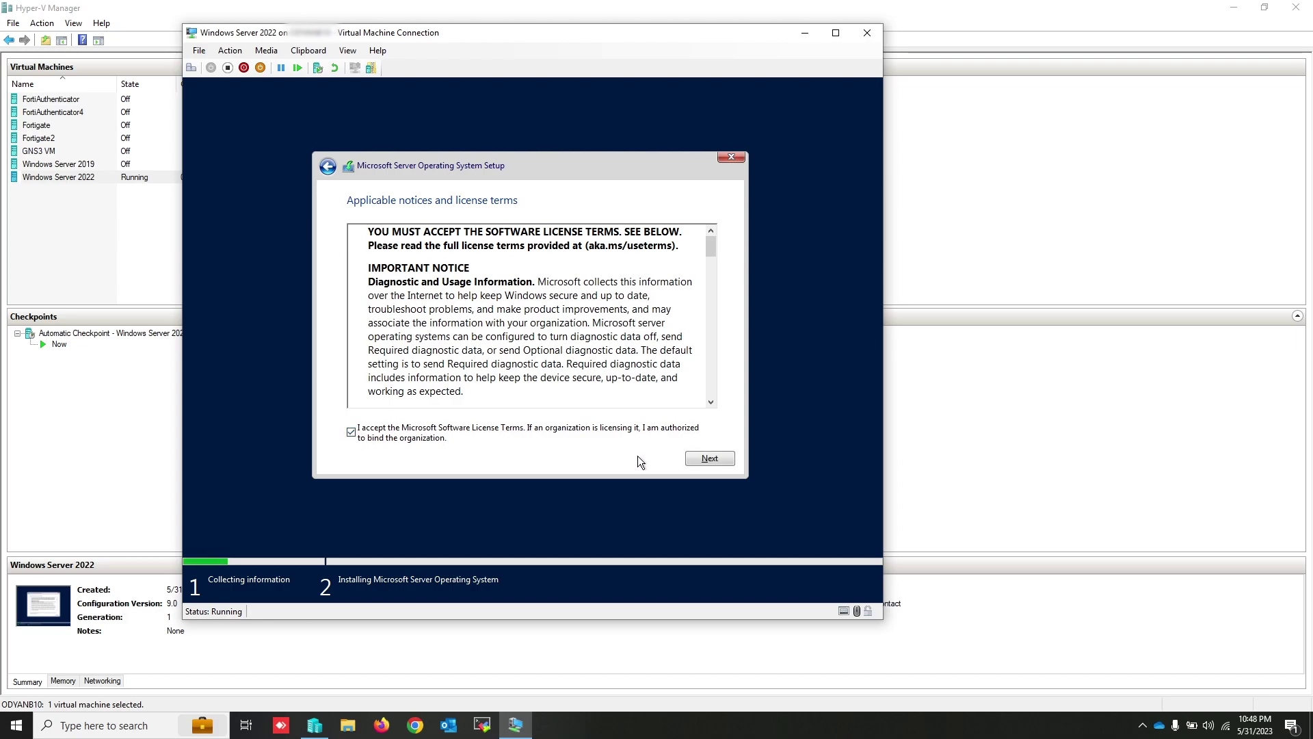
{"action": "left_click", "coordinate": [717, 461]}
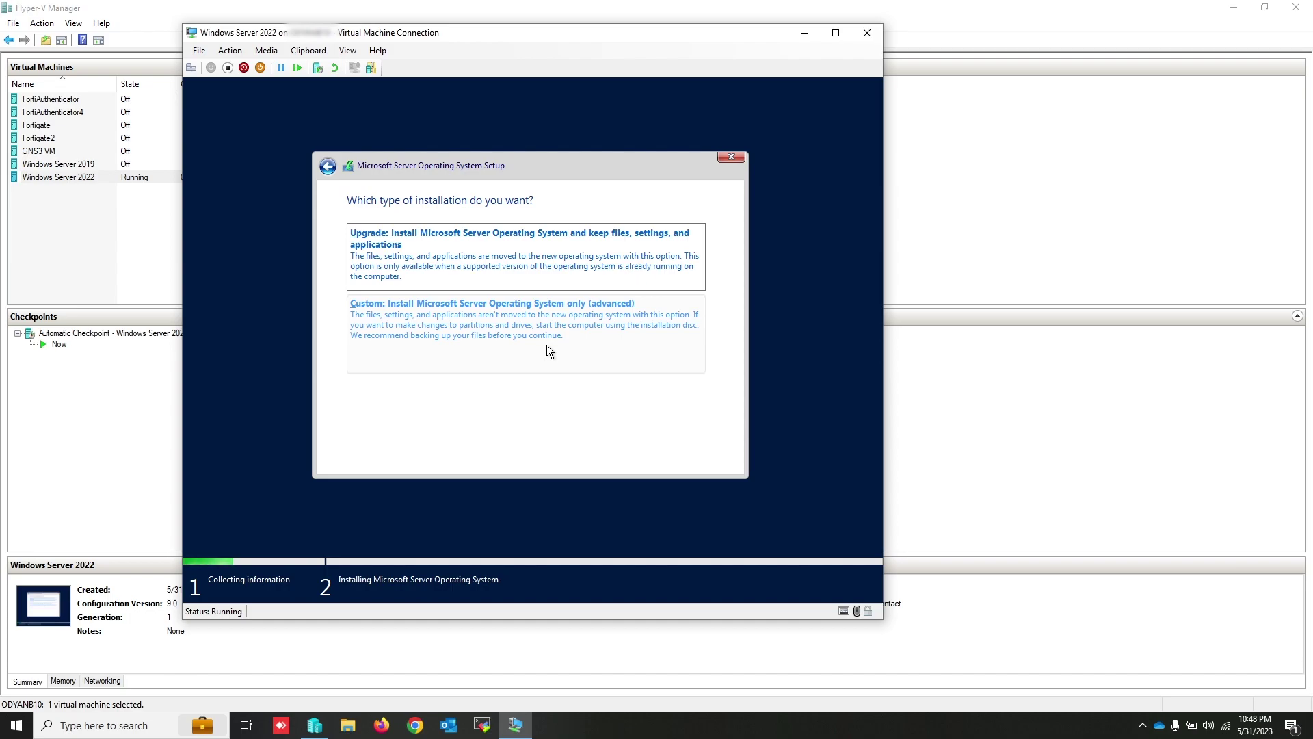
Step: Do a custom install onto Drive 0's unallocated space, then restart the VM
{"action": "left_click", "coordinate": [547, 346]}
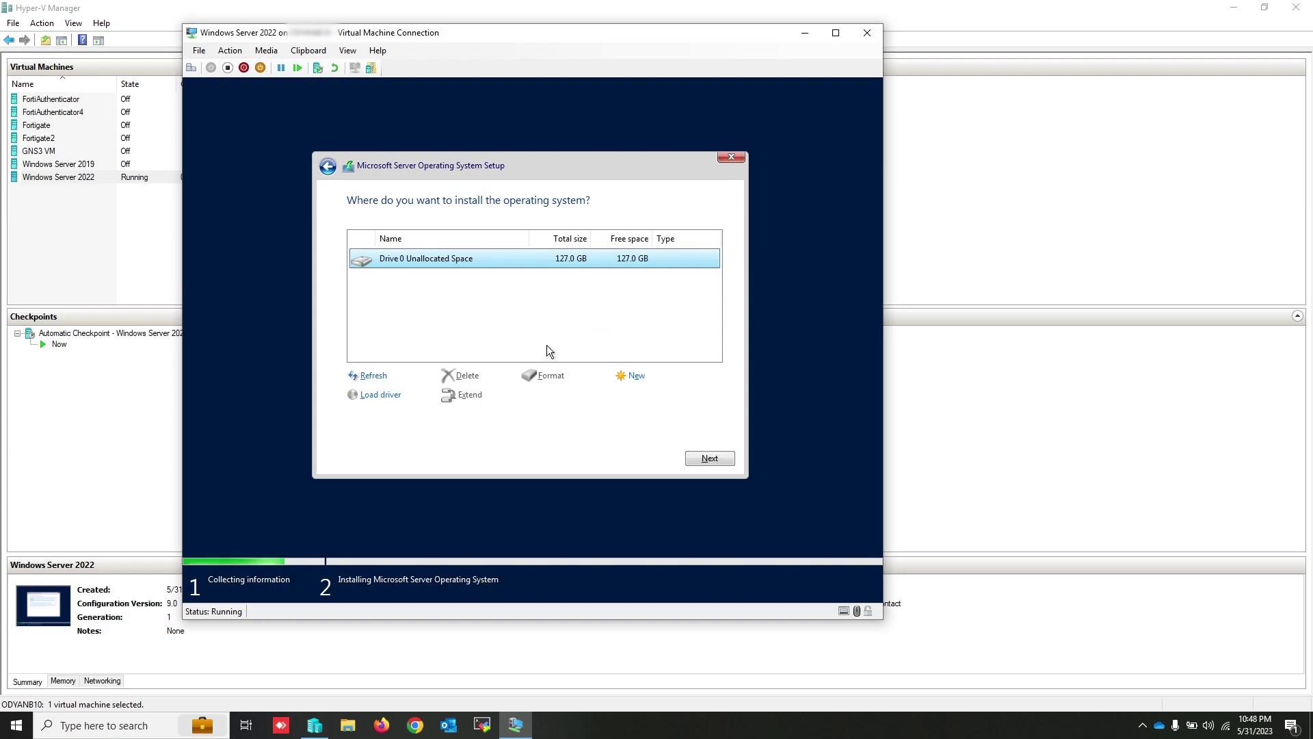
{"action": "left_click", "coordinate": [708, 466]}
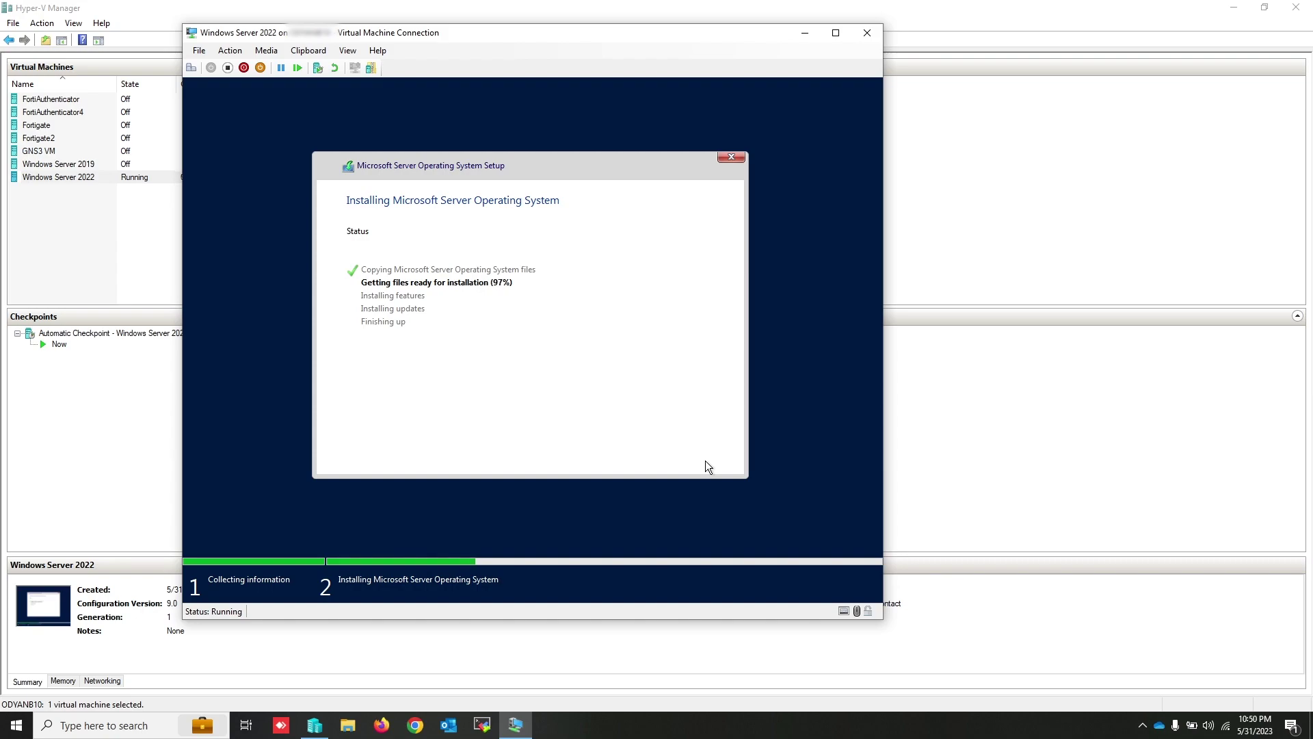
{"action": "left_click", "coordinate": [703, 458]}
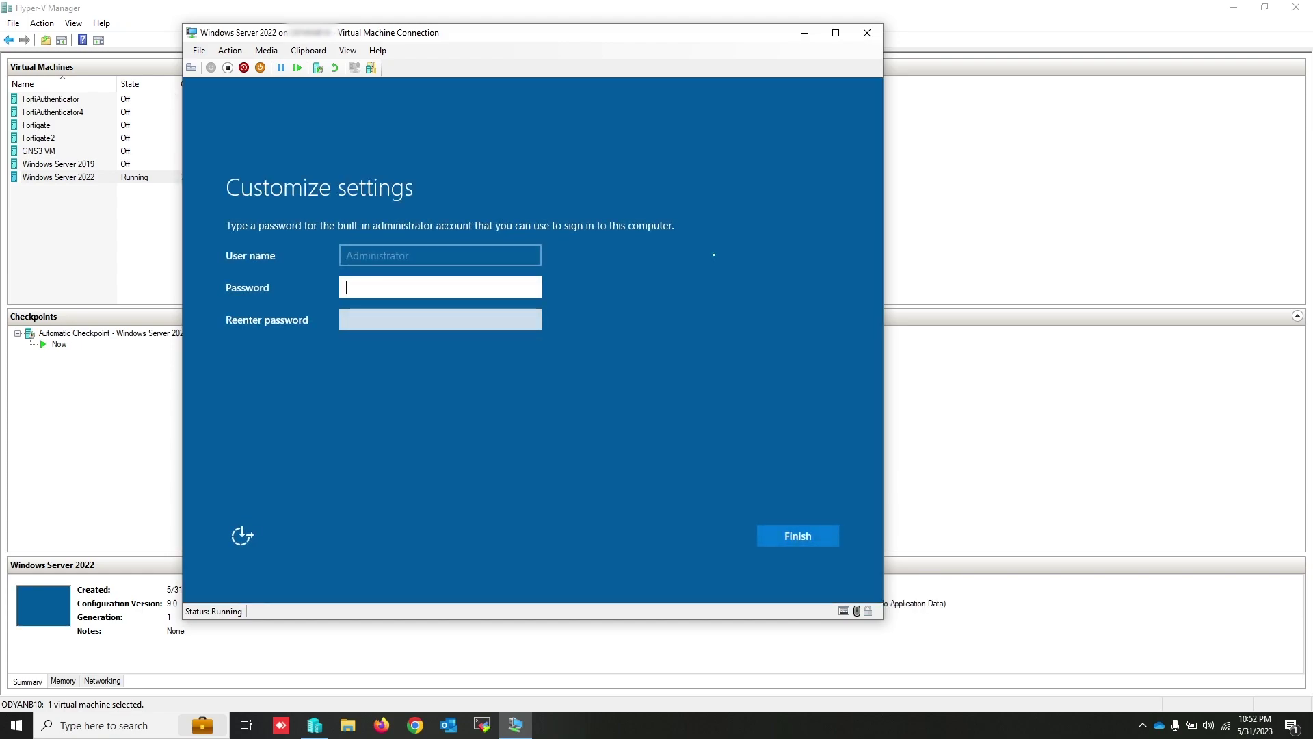
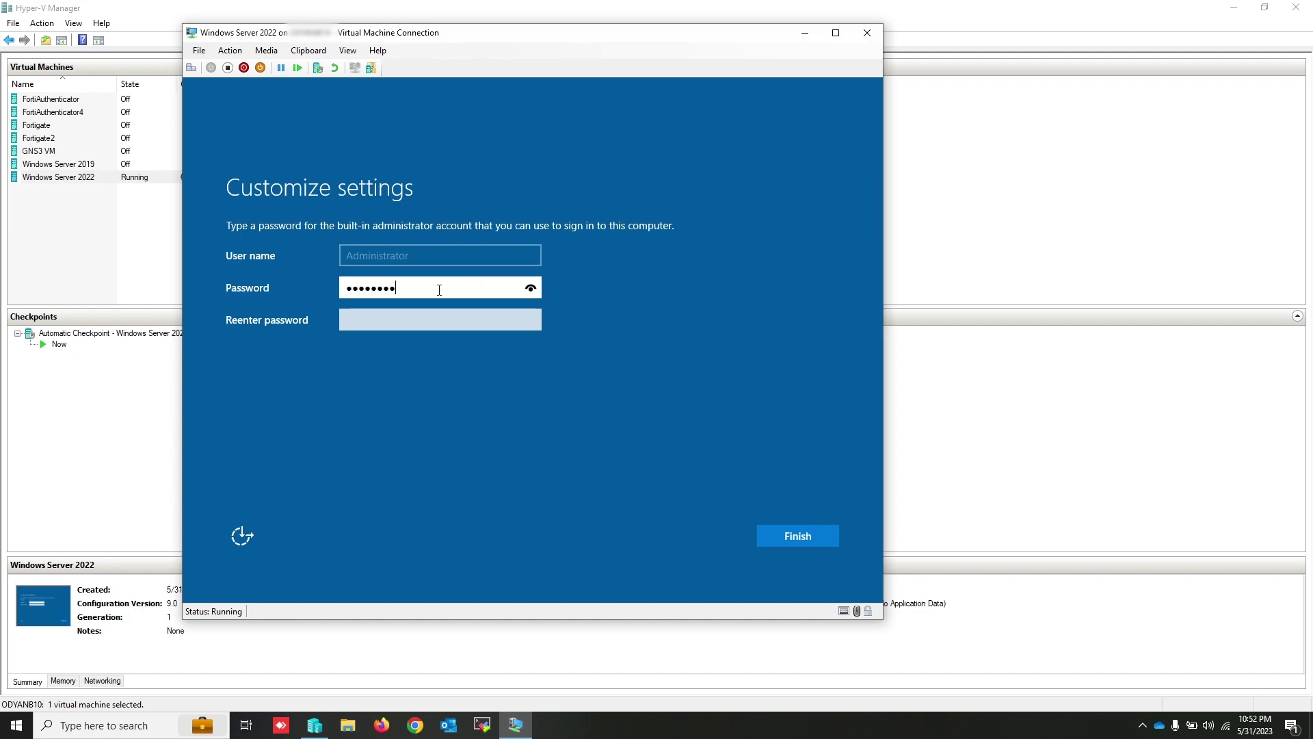
Step: Enter and confirm the built-in Administrator password, then finish setup
{"action": "key", "text": "Tab"}
{"action": "key", "text": "Tab"}
{"action": "type", "text": "********"}
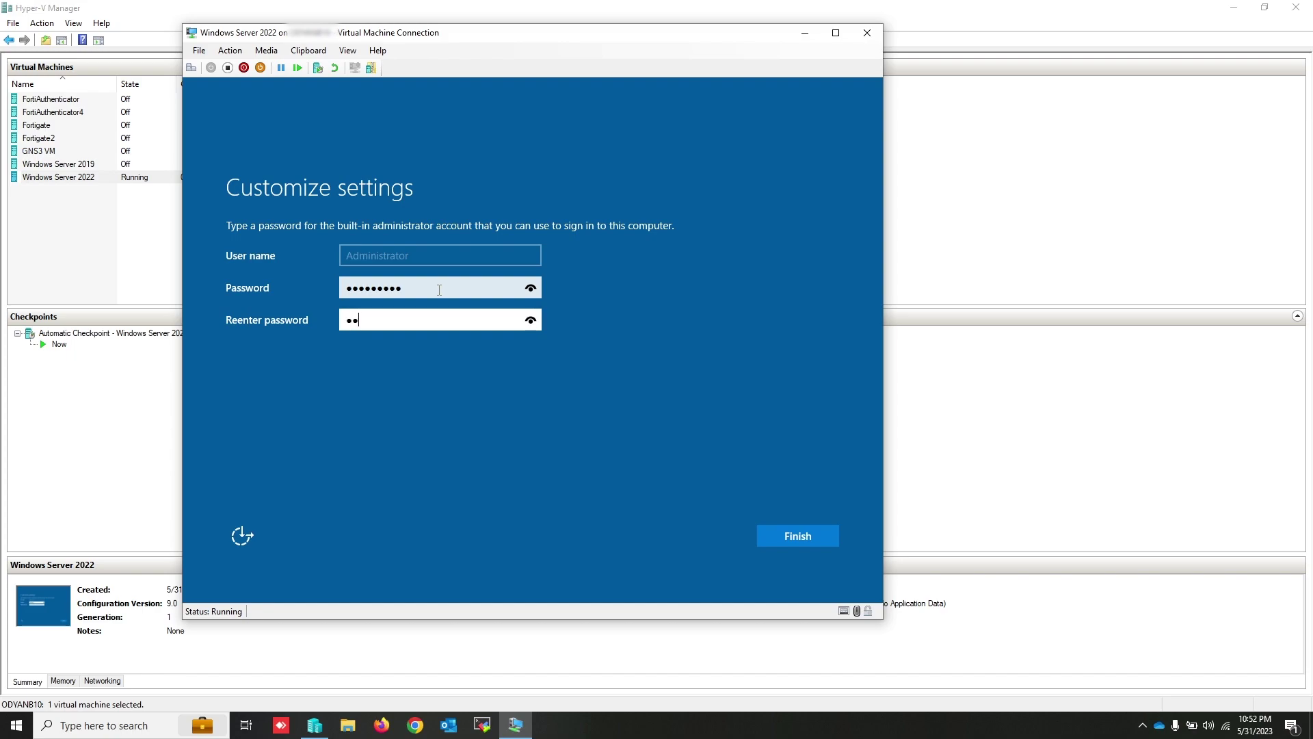
{"action": "type", "text": "*"}
{"action": "key", "text": "Return"}
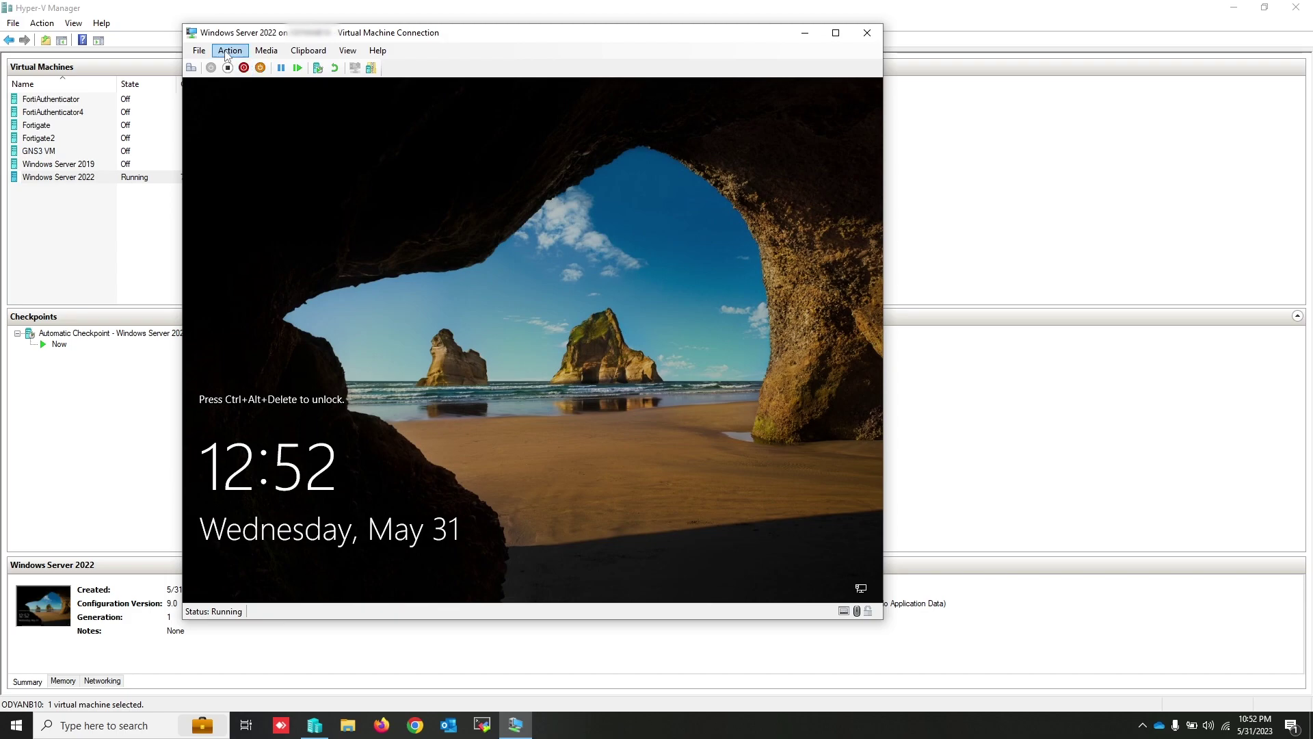
Step: Send Ctrl+Alt+Delete, connect at 1366x768 in full screen, and sign in as Administrator
{"action": "left_click", "coordinate": [227, 55]}
{"action": "left_click", "coordinate": [254, 65]}
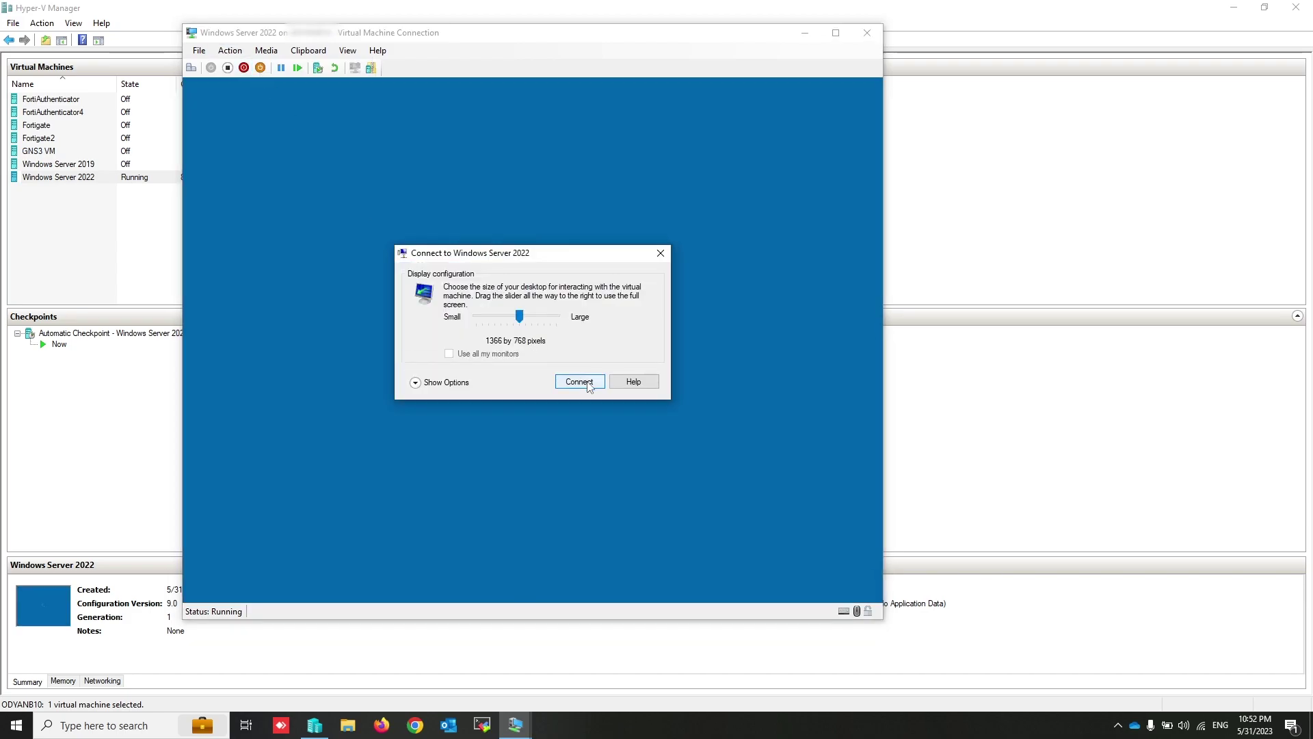
{"action": "left_click", "coordinate": [579, 381]}
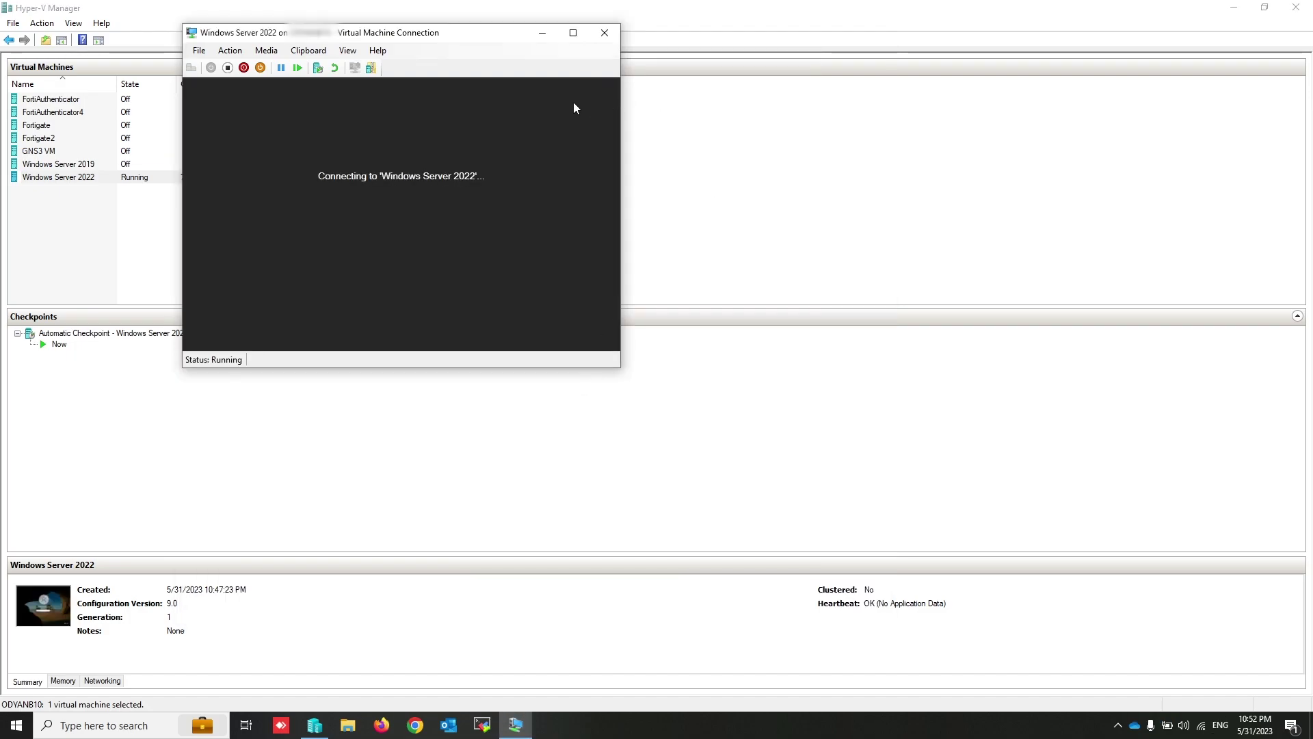
{"action": "left_click", "coordinate": [575, 35]}
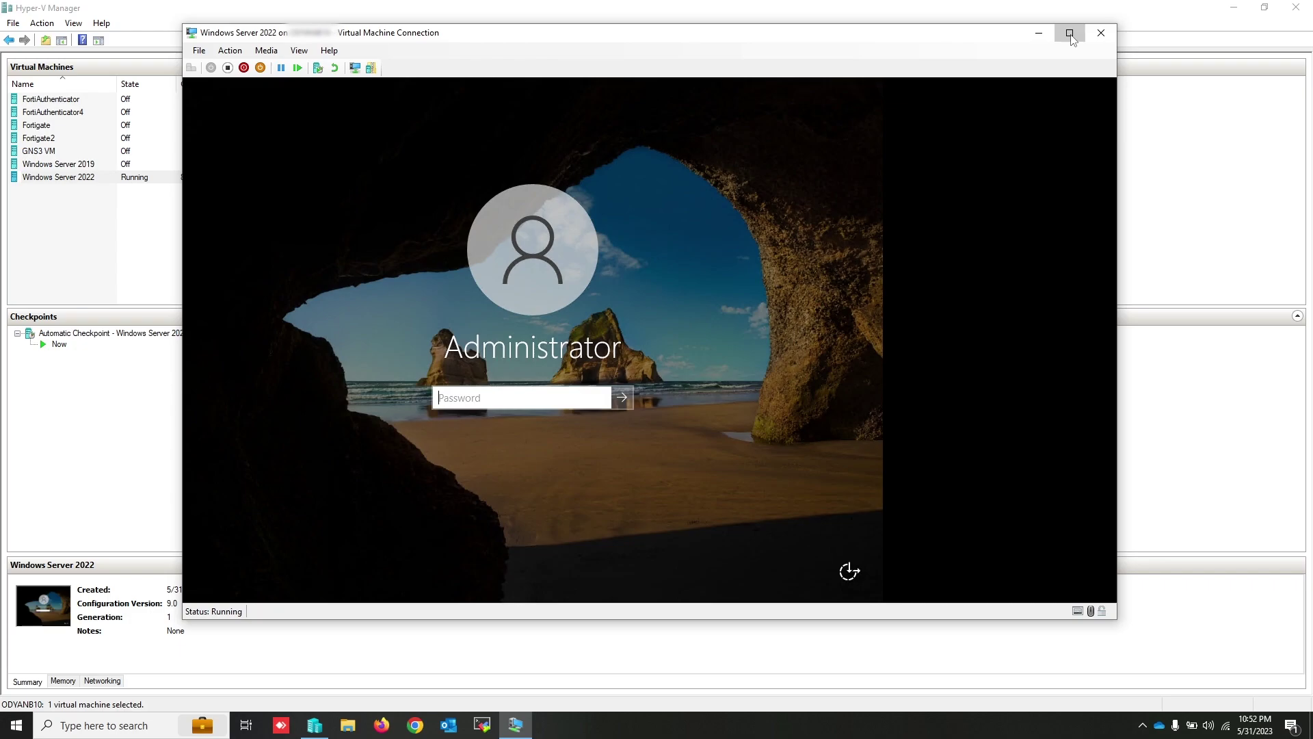
{"action": "left_click", "coordinate": [1071, 34]}
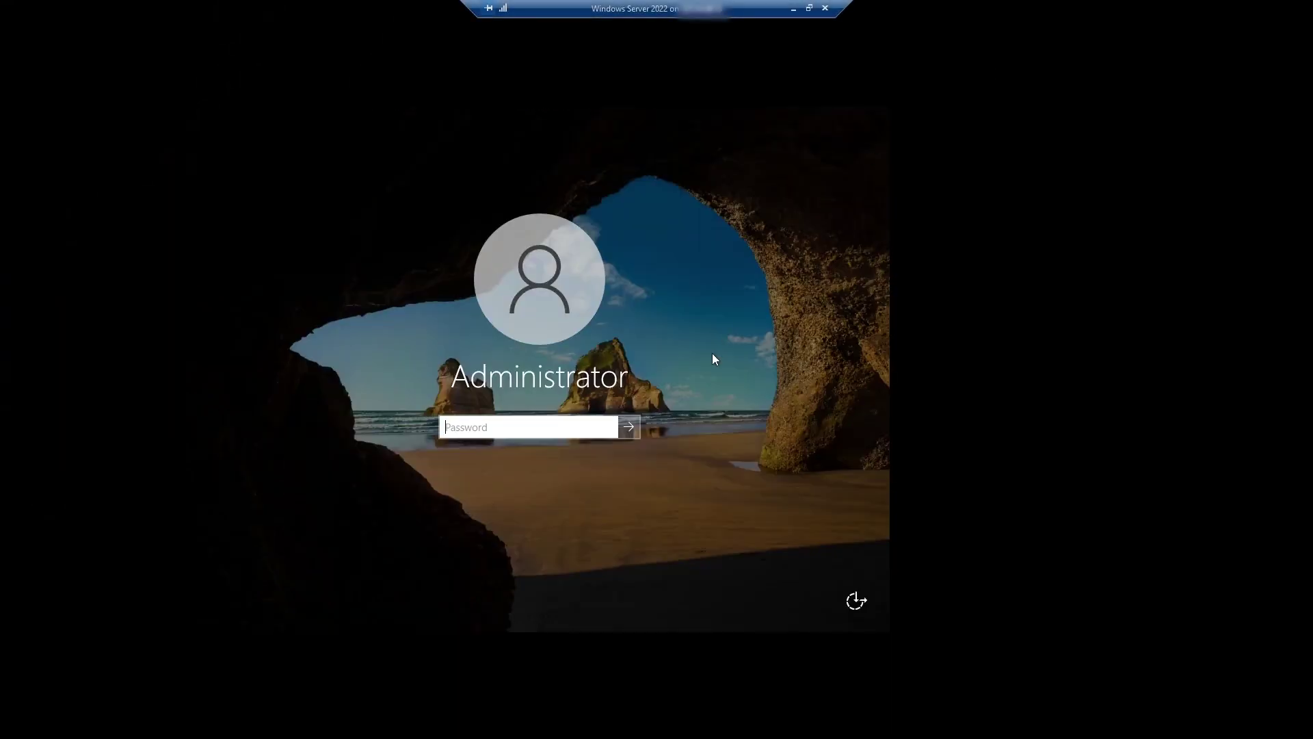
{"action": "type", "text": "••••••••"}
{"action": "key", "text": "Return"}
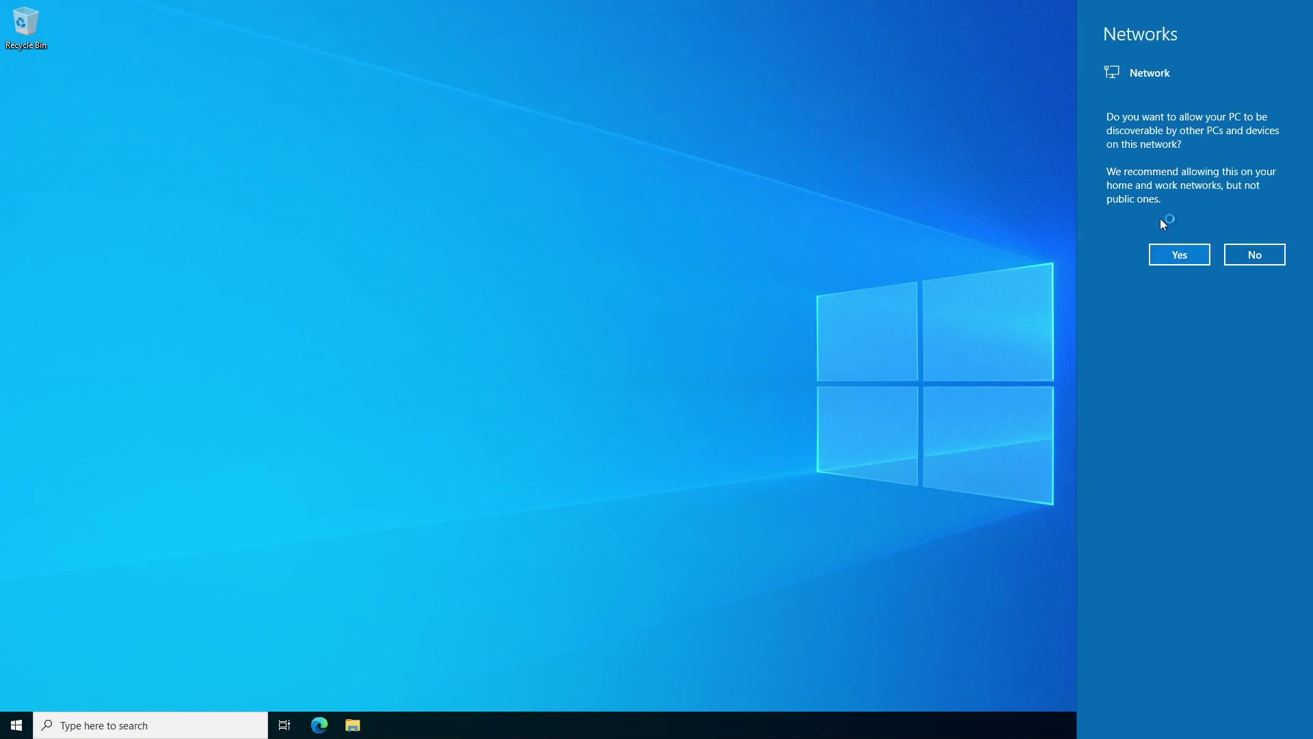
Step: Allow network discovery on the prompt and open the Start menu
{"action": "left_click", "coordinate": [1180, 256]}
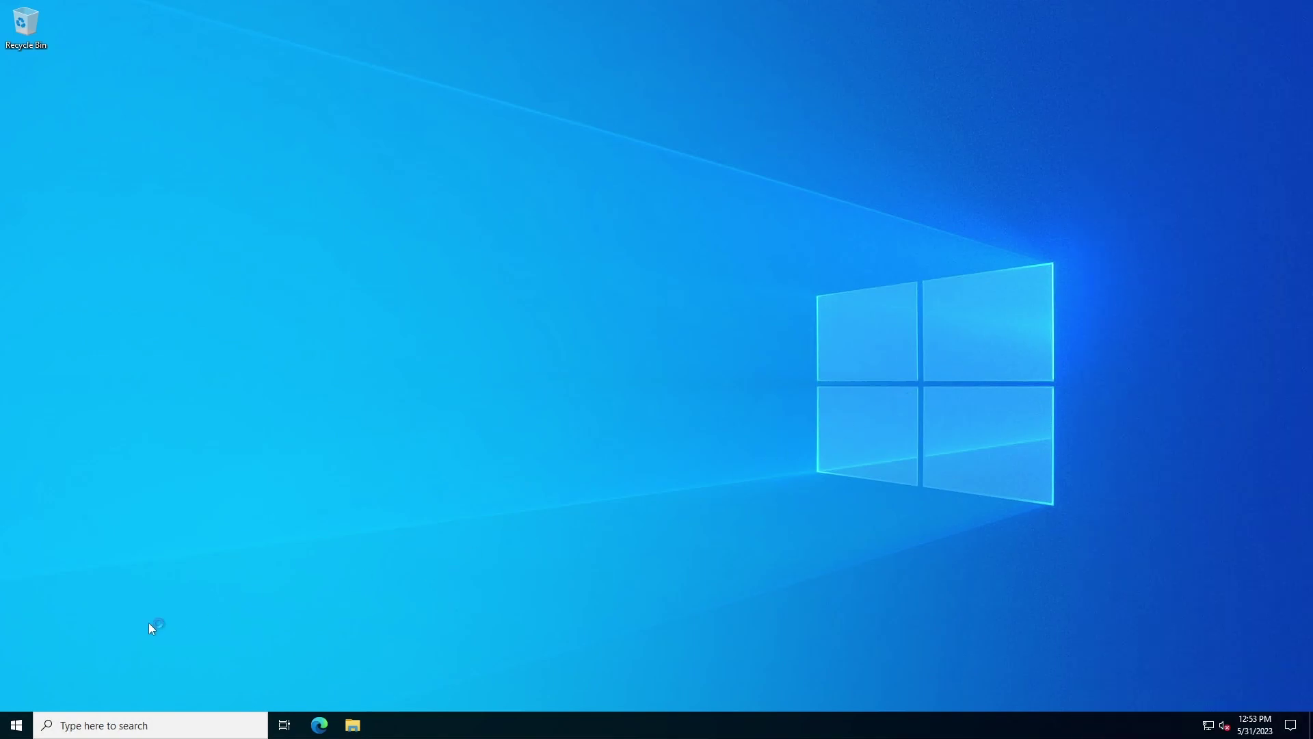
{"action": "left_click", "coordinate": [16, 725]}
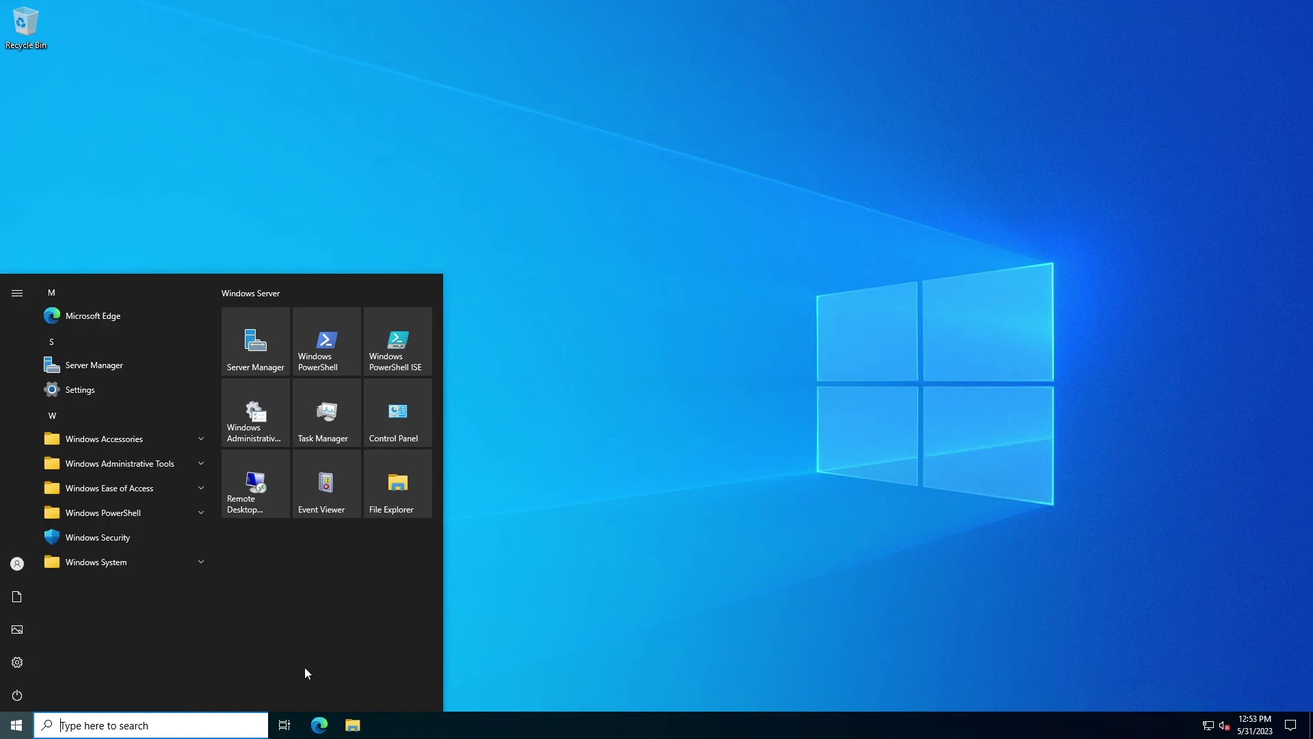
Step: Open Windows Security to view Security at a glance, then close it
{"action": "left_click", "coordinate": [112, 541]}
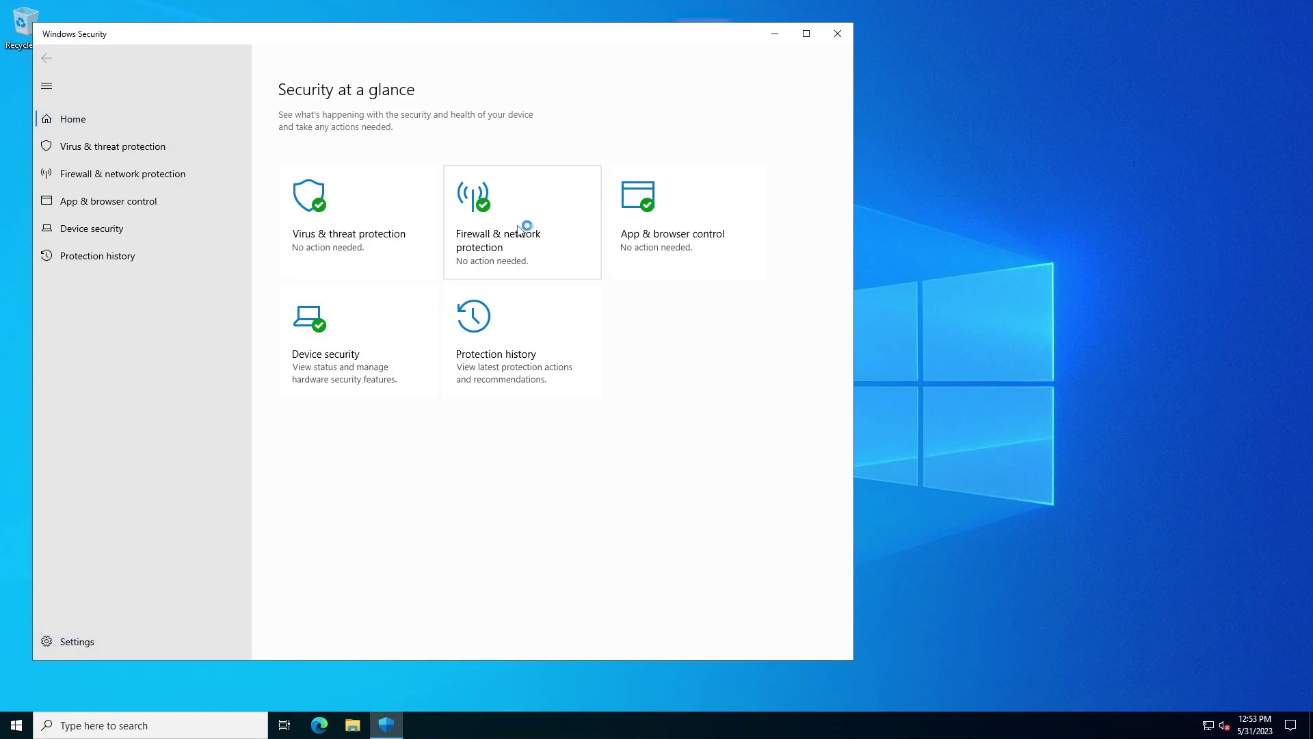
{"action": "left_click", "coordinate": [838, 35]}
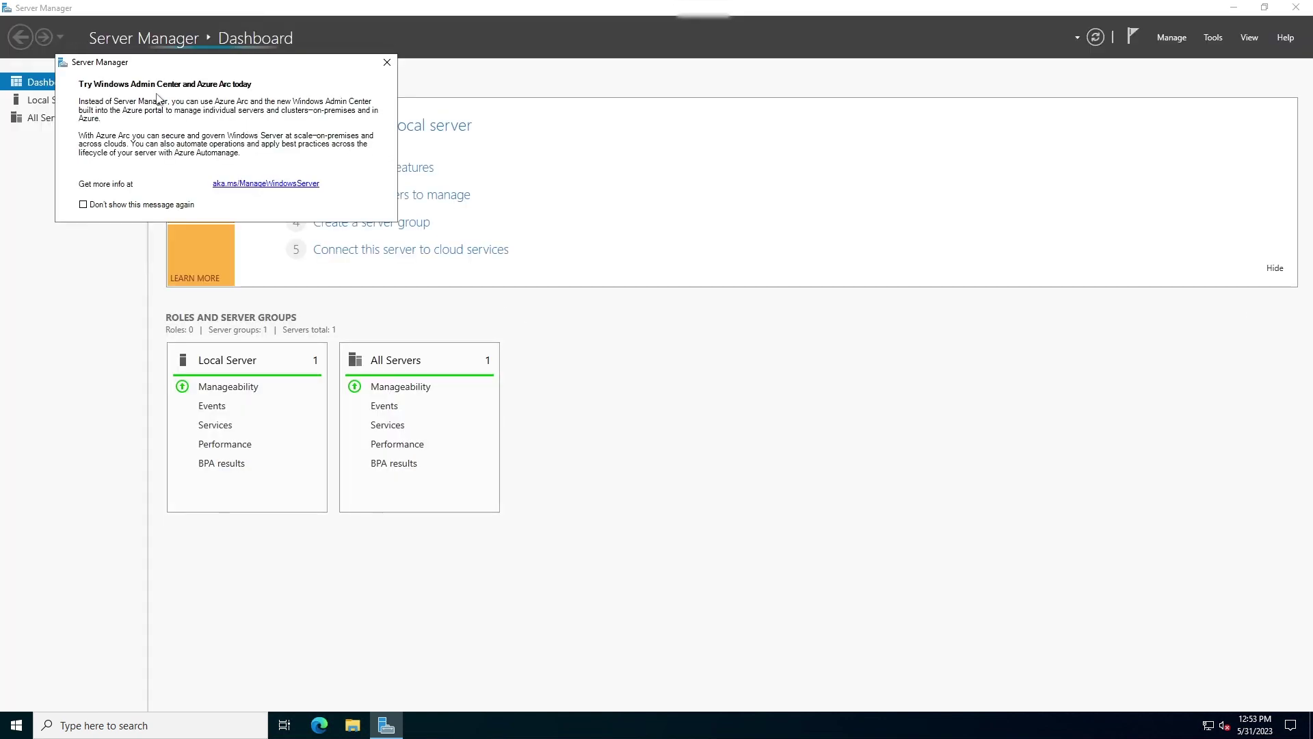
Step: Dismiss the Windows Admin Center notice and show the Local Server properties page
{"action": "left_click", "coordinate": [387, 63]}
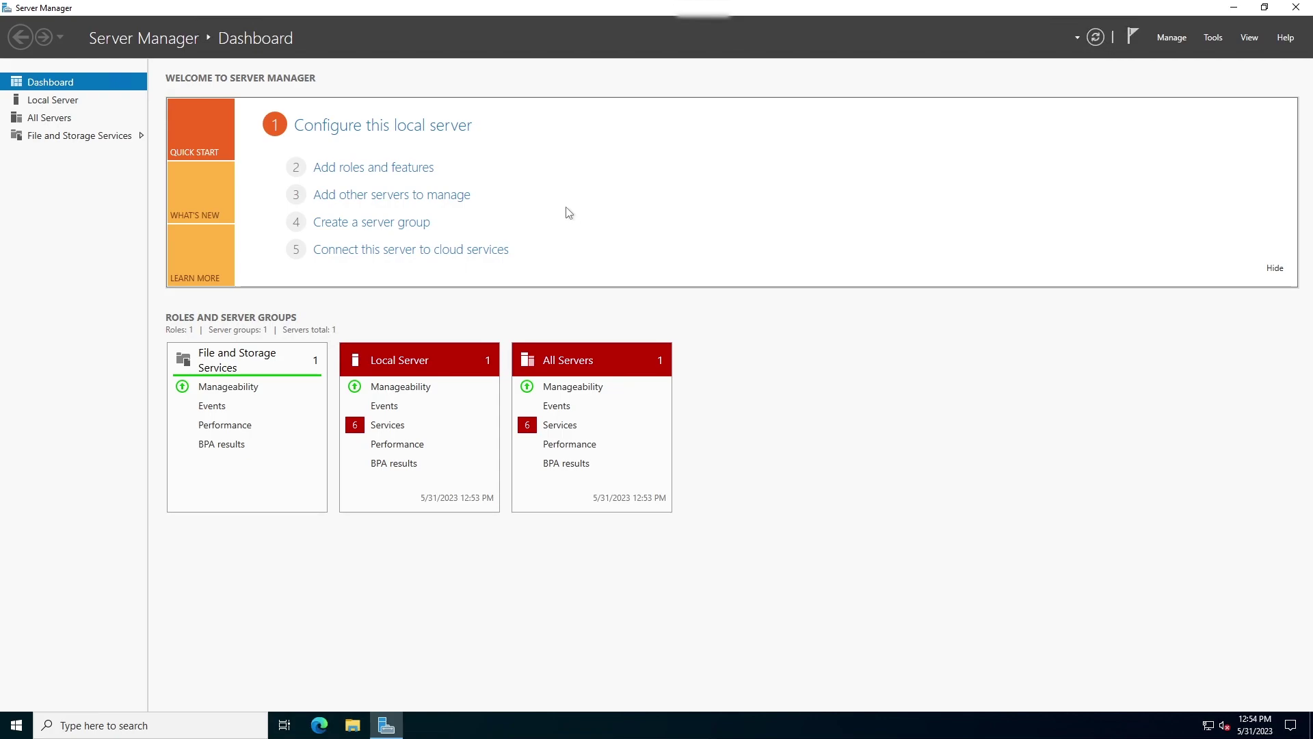
{"action": "left_click", "coordinate": [55, 100]}
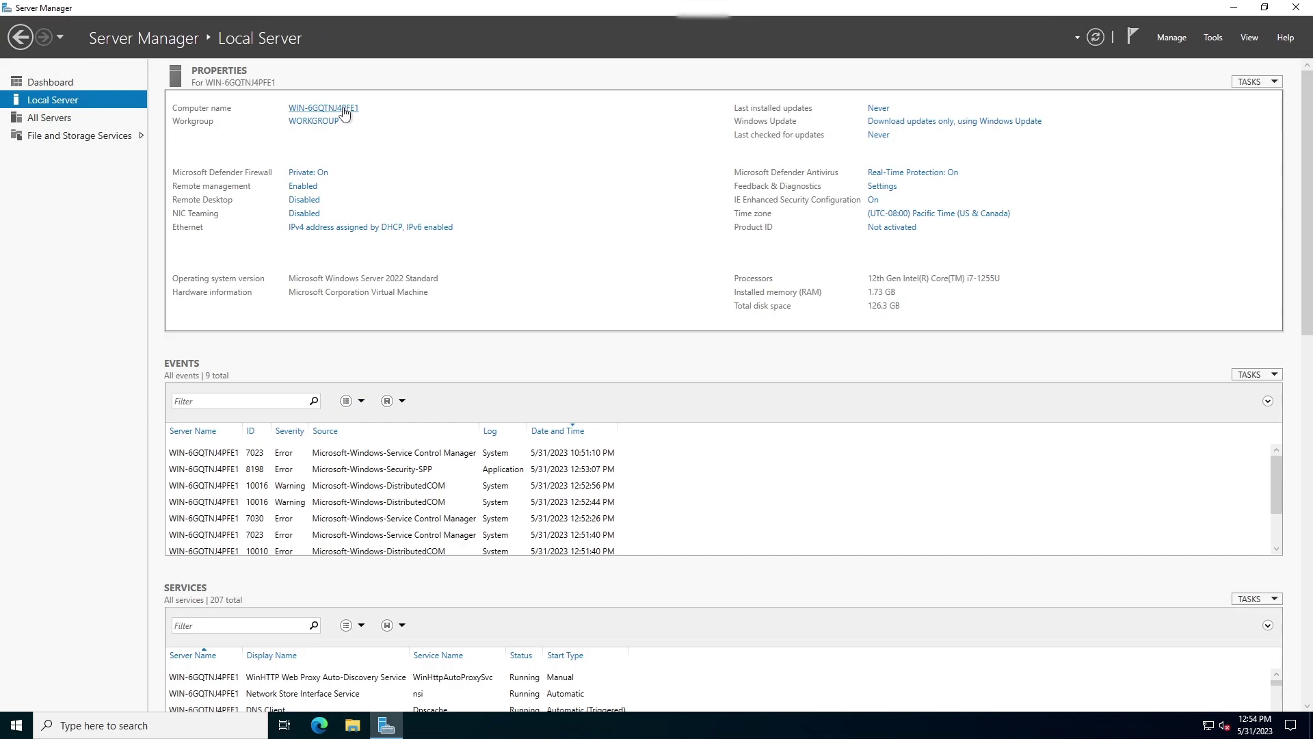
Step: Change the computer name to DC in System Properties, leaving the change pending a restart
{"action": "left_click", "coordinate": [345, 110]}
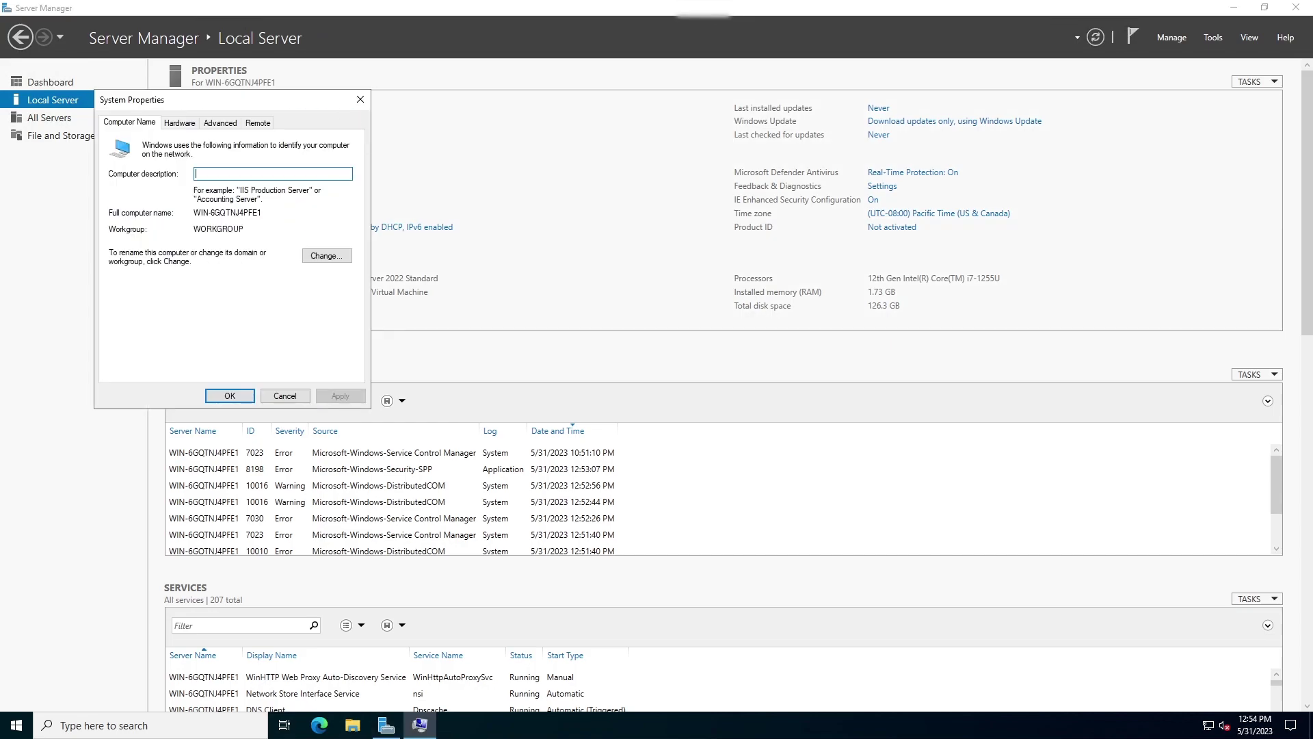
{"action": "left_click", "coordinate": [329, 256]}
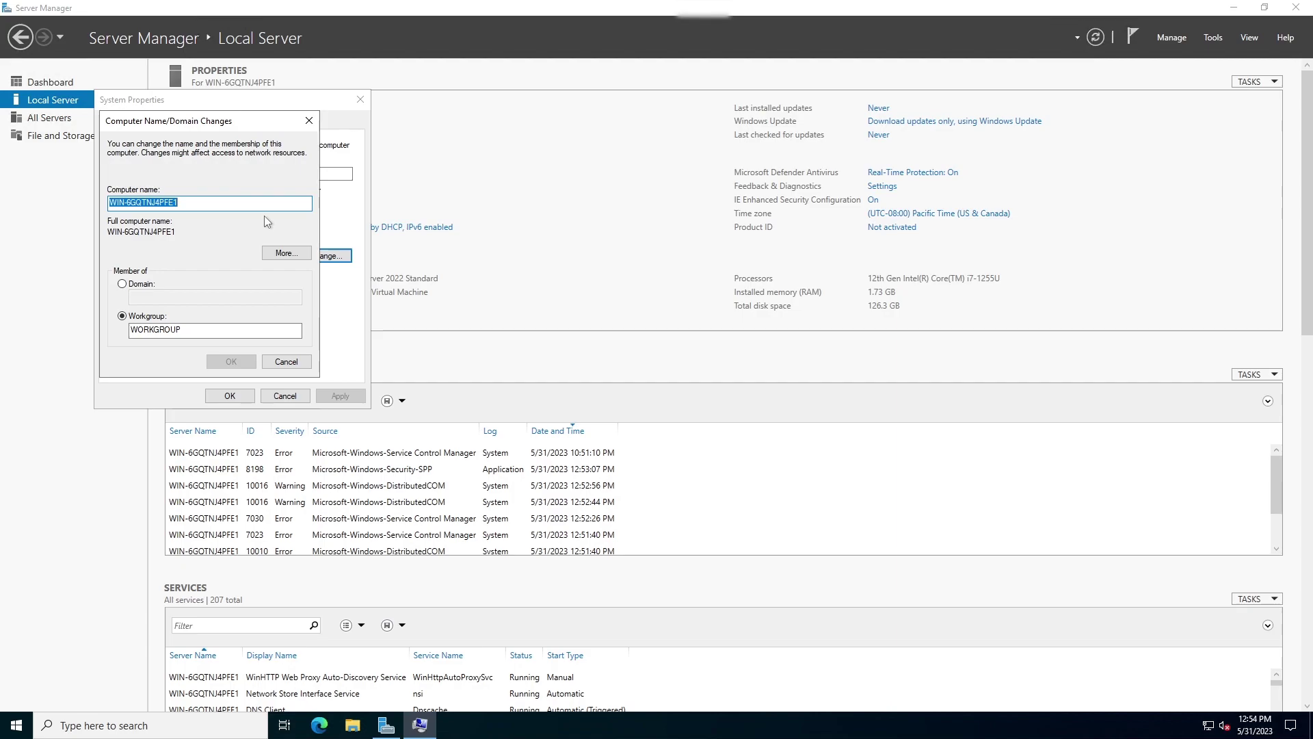
{"action": "type", "text": "DC"}
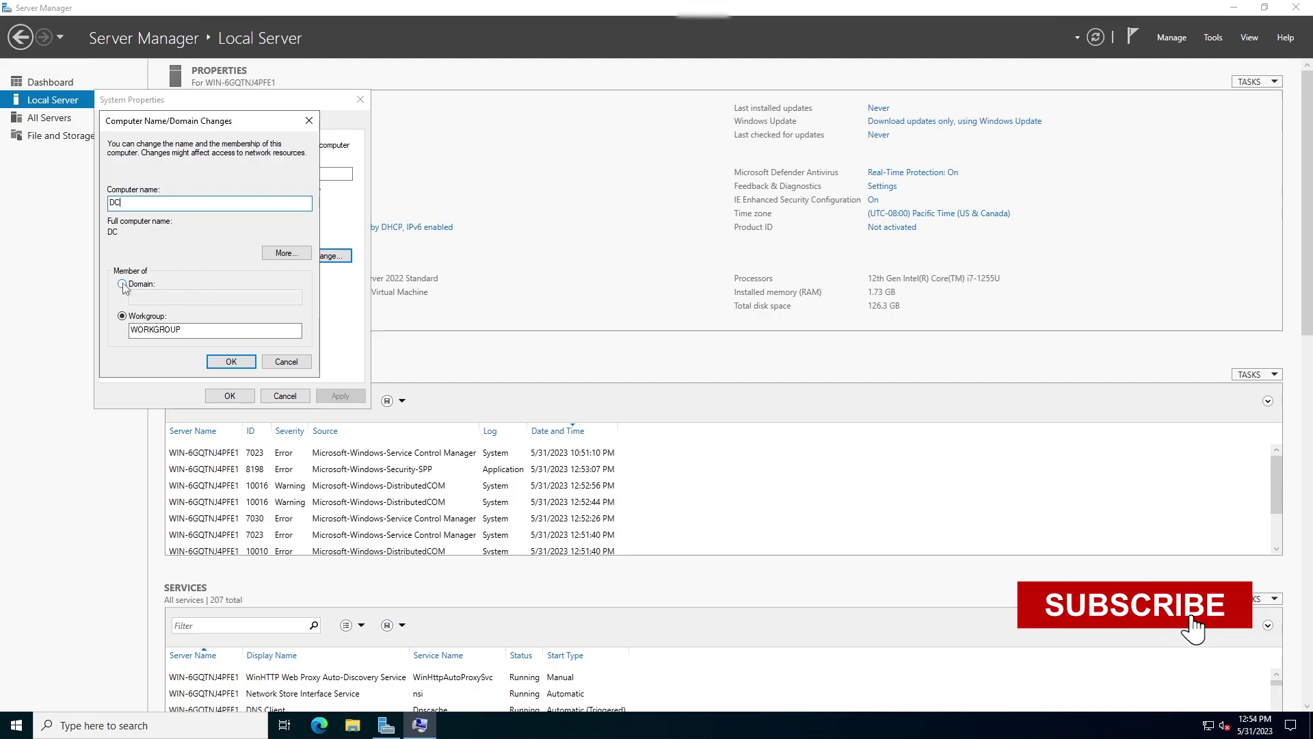
{"action": "left_click", "coordinate": [239, 363]}
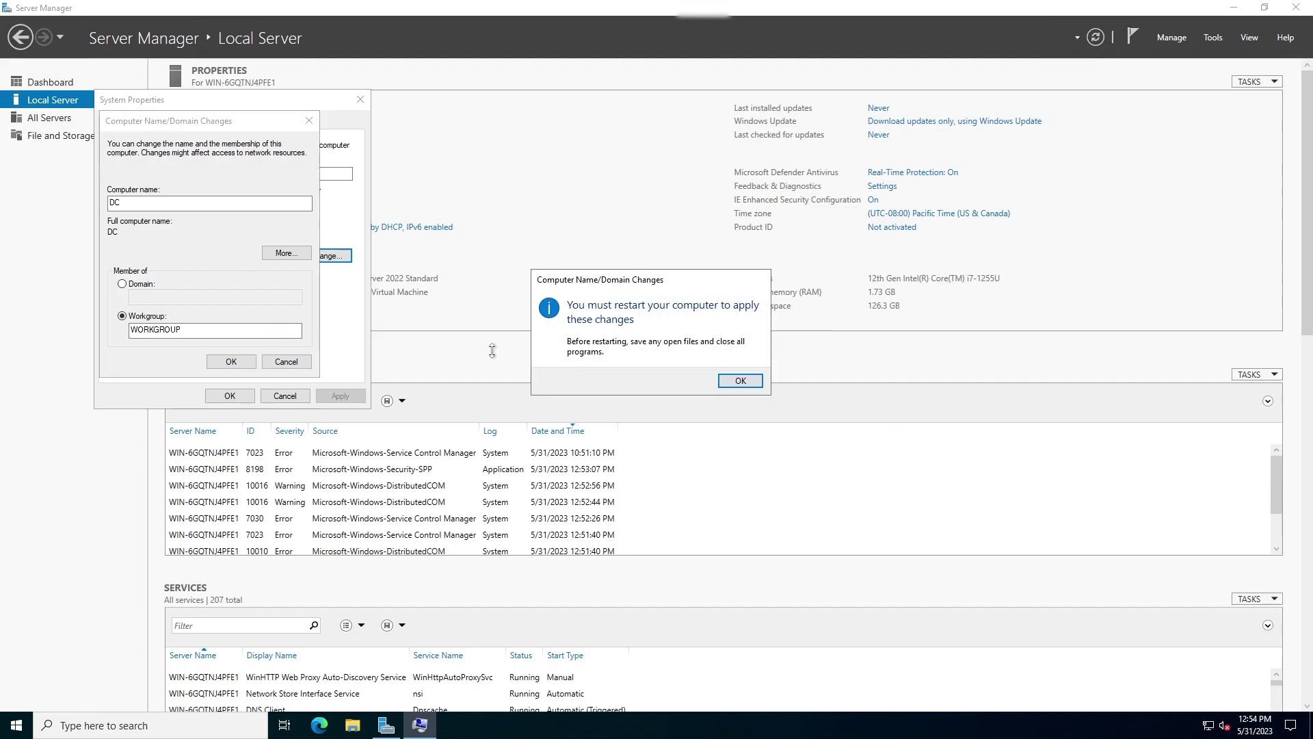
{"action": "left_click", "coordinate": [741, 383]}
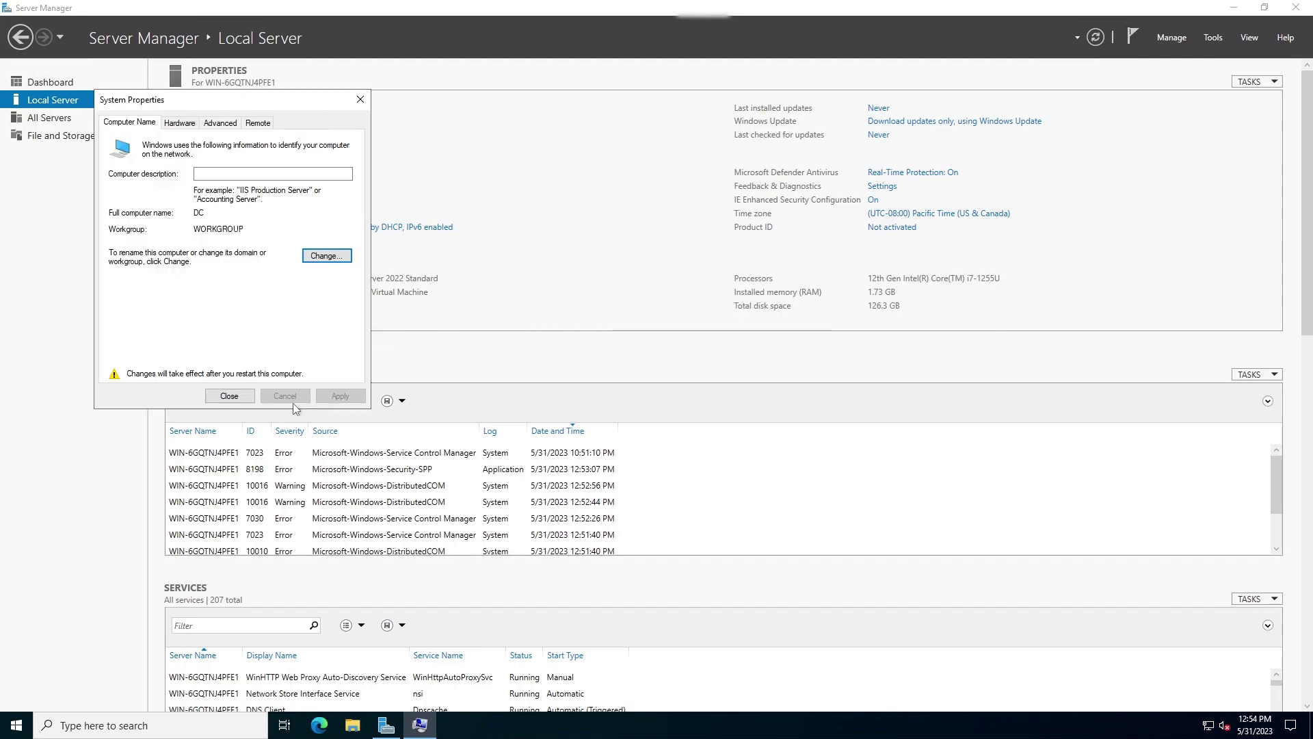
{"action": "left_click", "coordinate": [230, 396]}
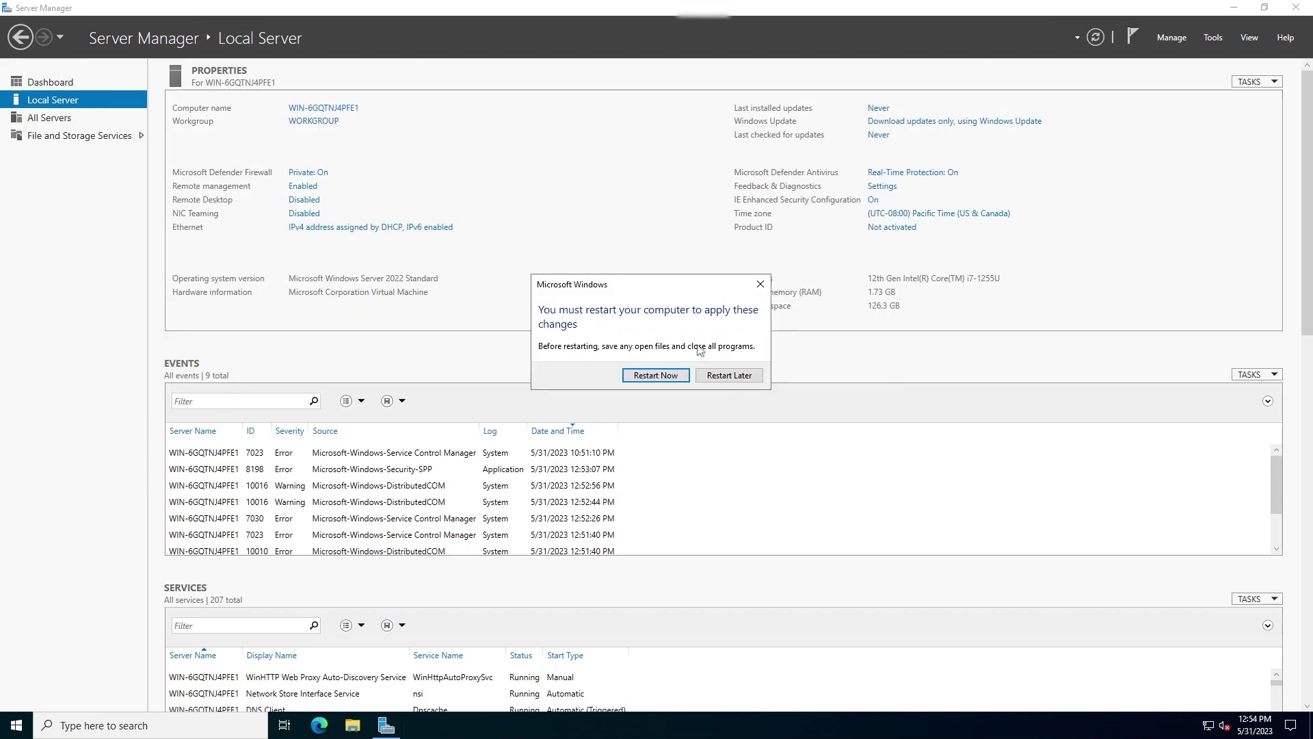
Step: Restart the server now to apply the DC name while watching the VM connection window
{"action": "left_click", "coordinate": [650, 376]}
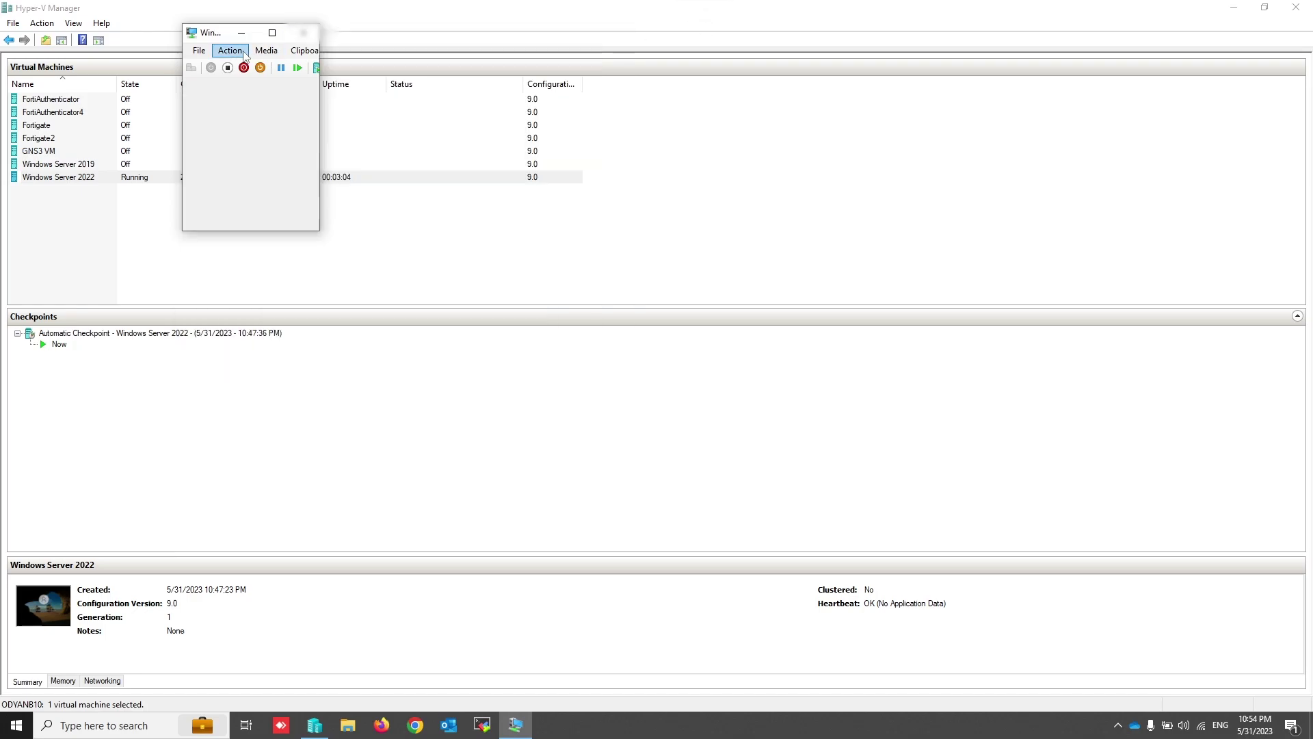
{"action": "left_click", "coordinate": [235, 52]}
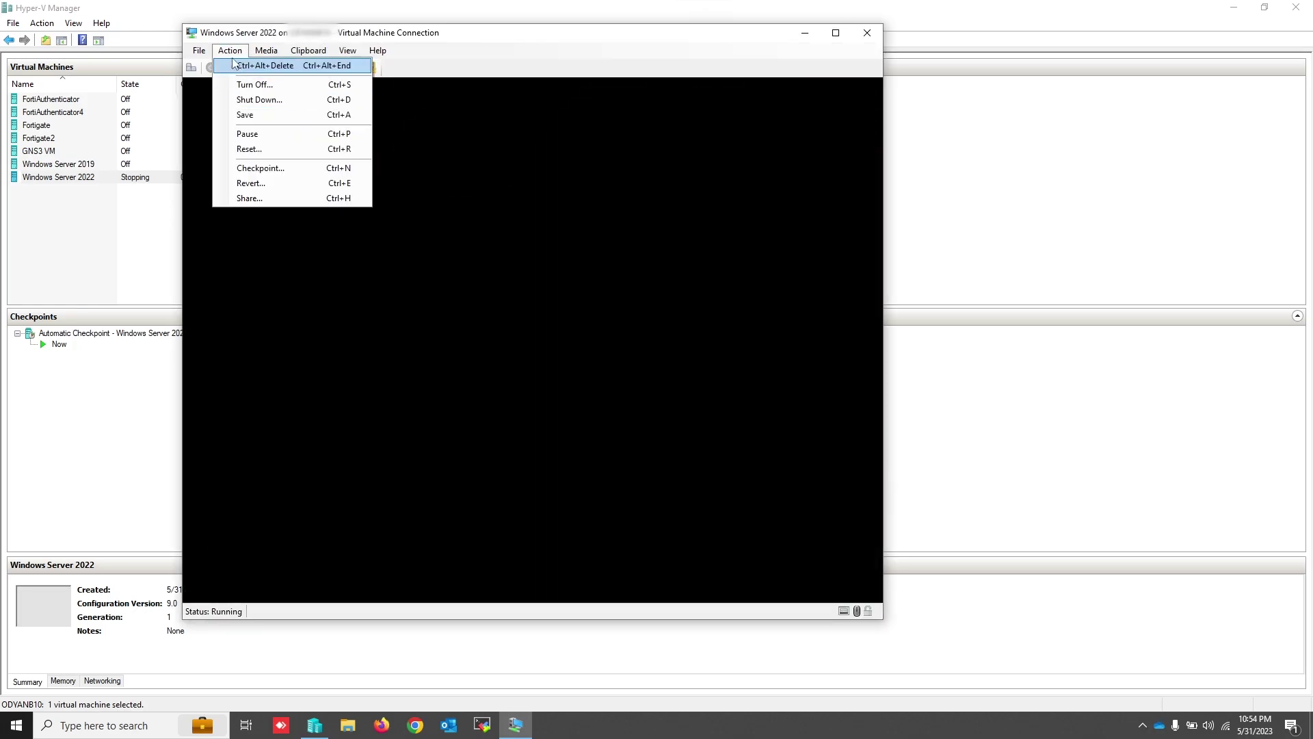
{"action": "left_click", "coordinate": [230, 52]}
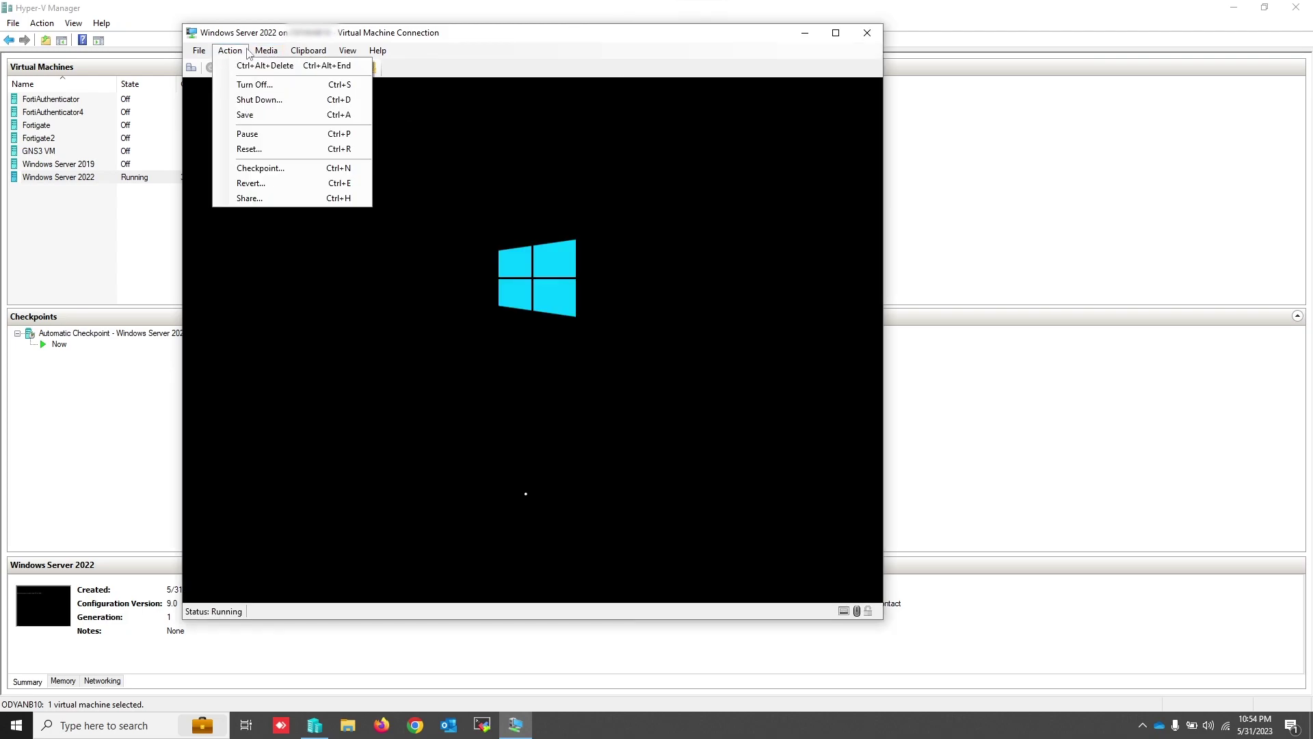
{"action": "left_click", "coordinate": [266, 50]}
{"action": "mouse_move", "coordinate": [331, 81]}
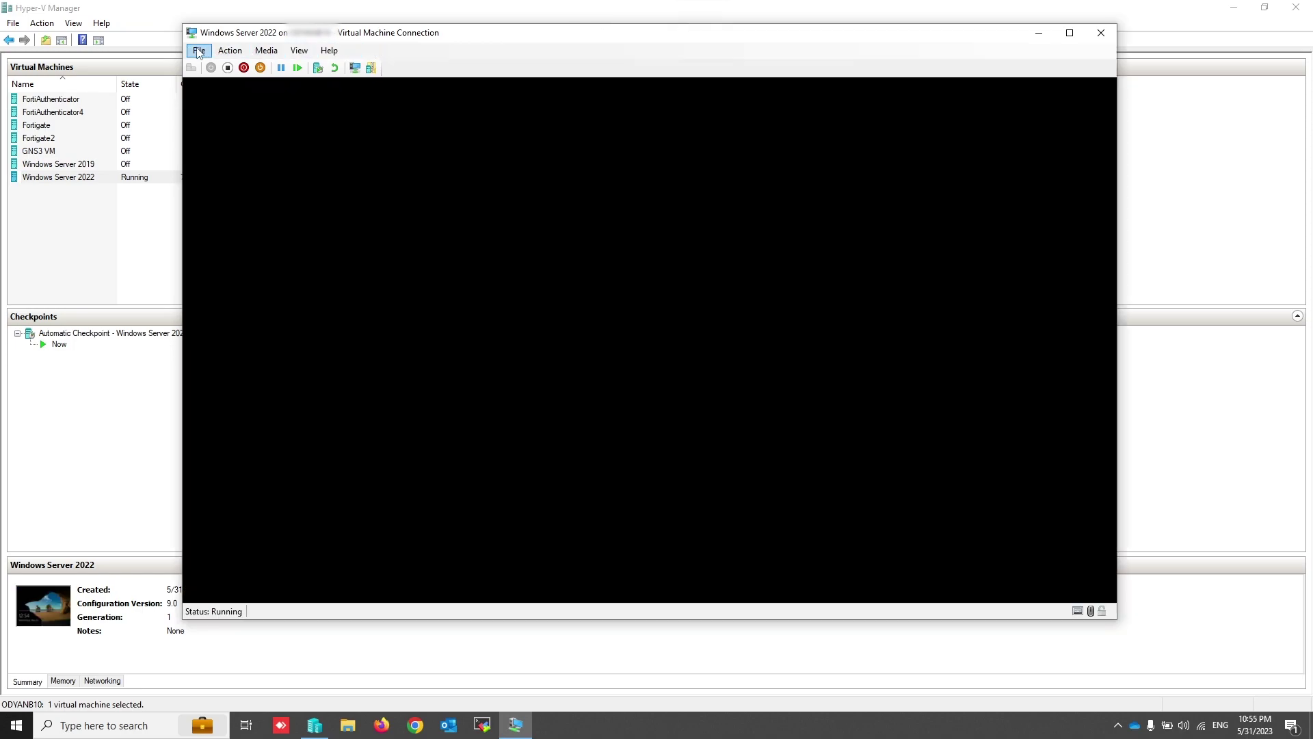
Step: In the VM's settings, connect its network adapter to Internal Virtual Switch
{"action": "left_click", "coordinate": [200, 52]}
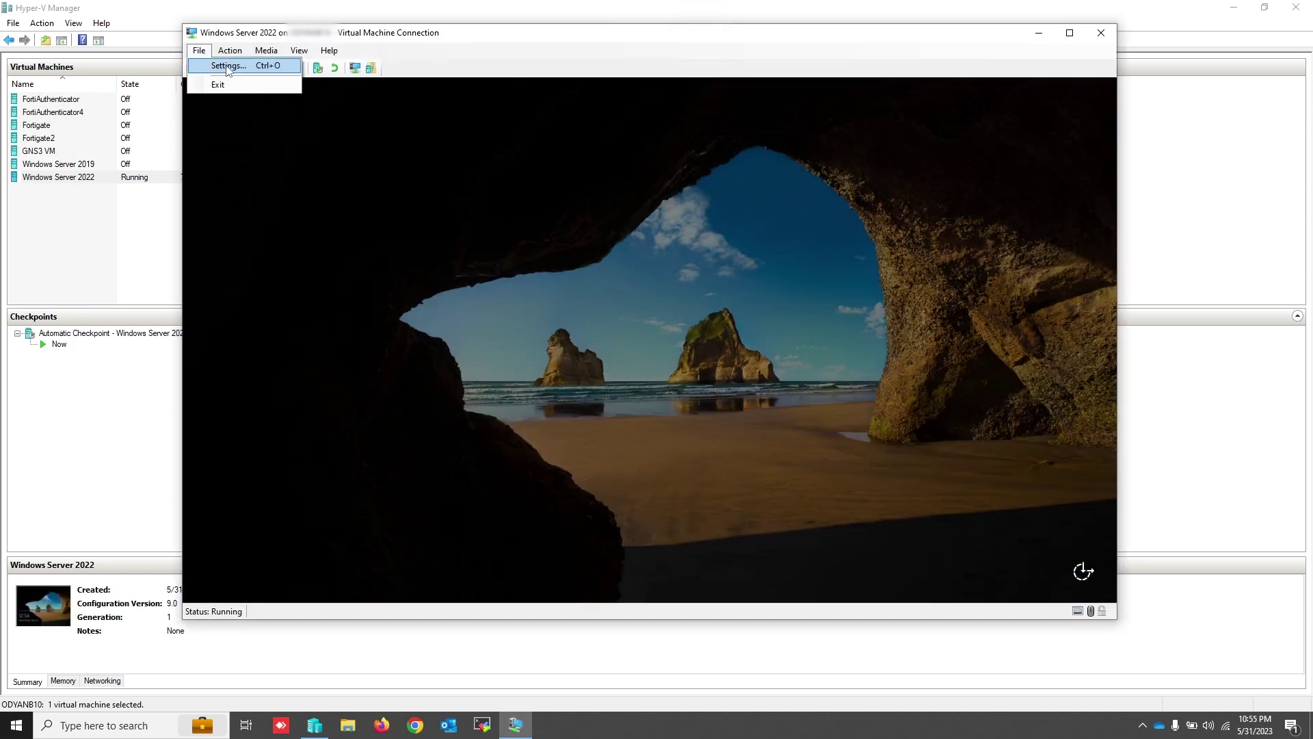
{"action": "left_click", "coordinate": [228, 66]}
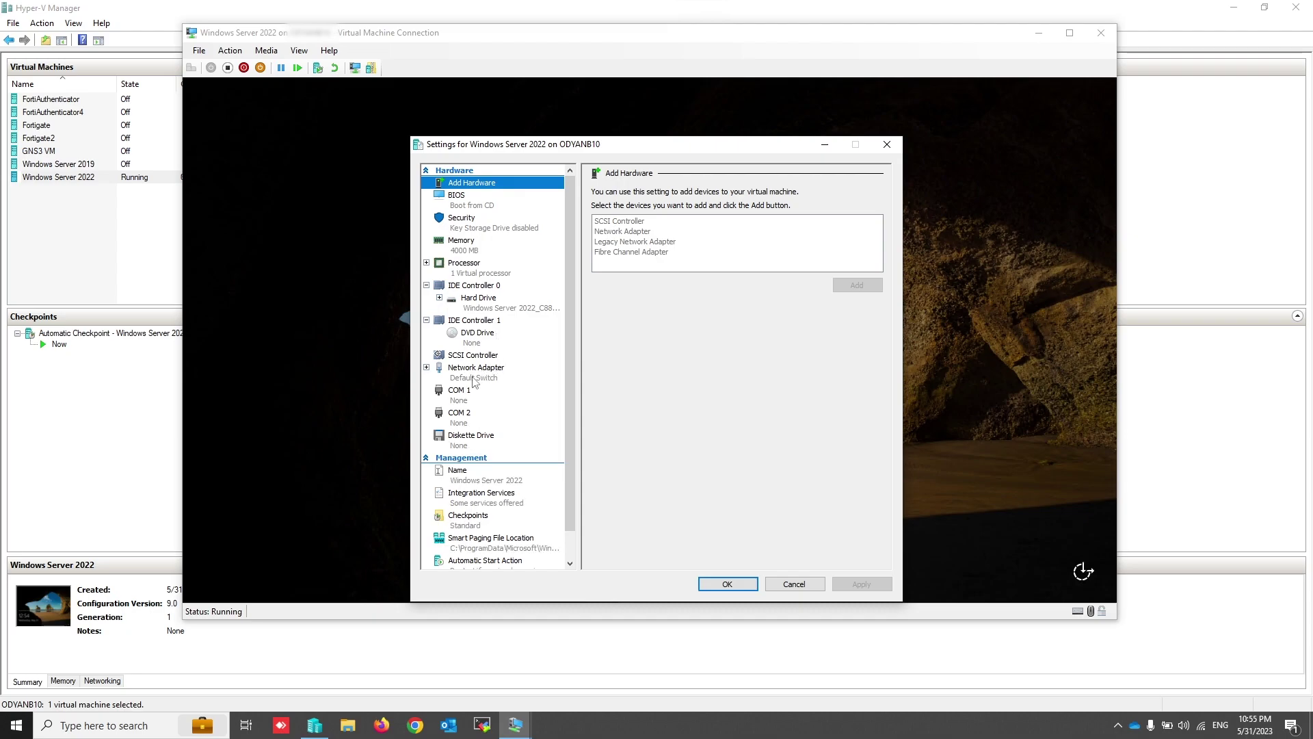
{"action": "left_click", "coordinate": [475, 380]}
{"action": "left_click", "coordinate": [681, 219]}
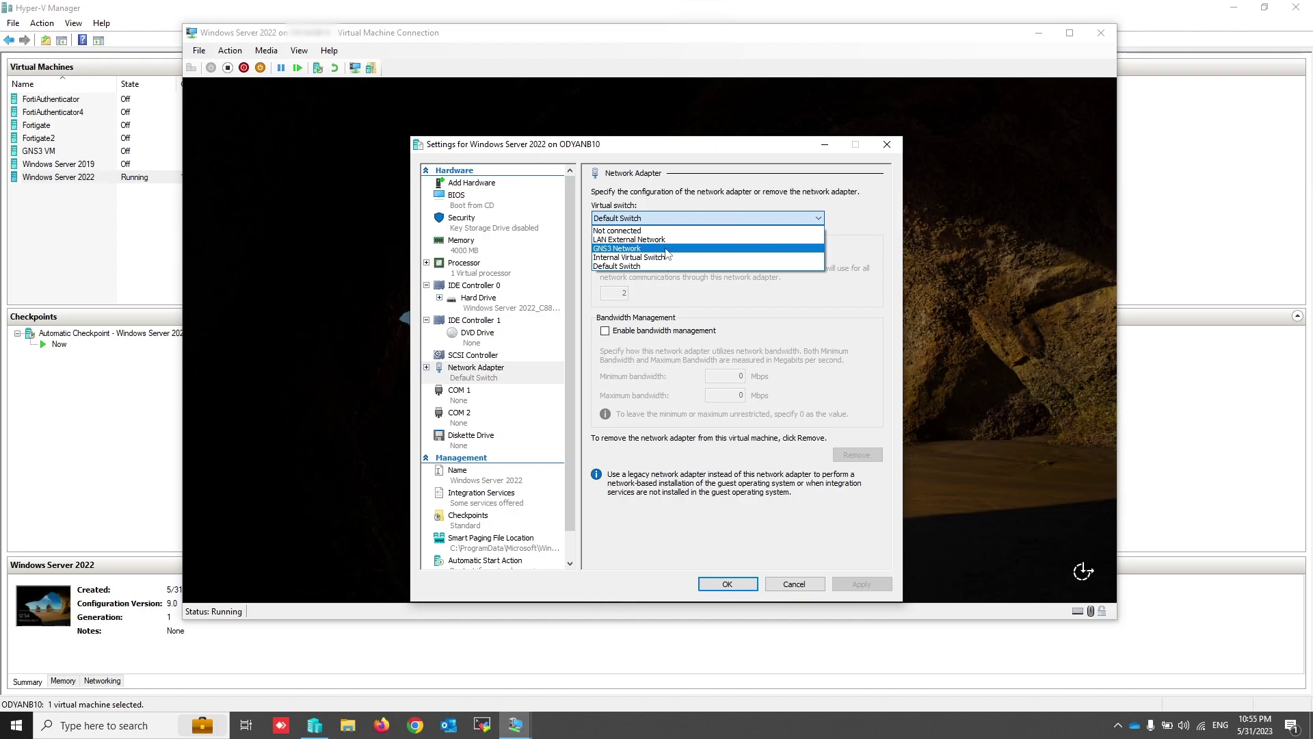
{"action": "left_click", "coordinate": [651, 259]}
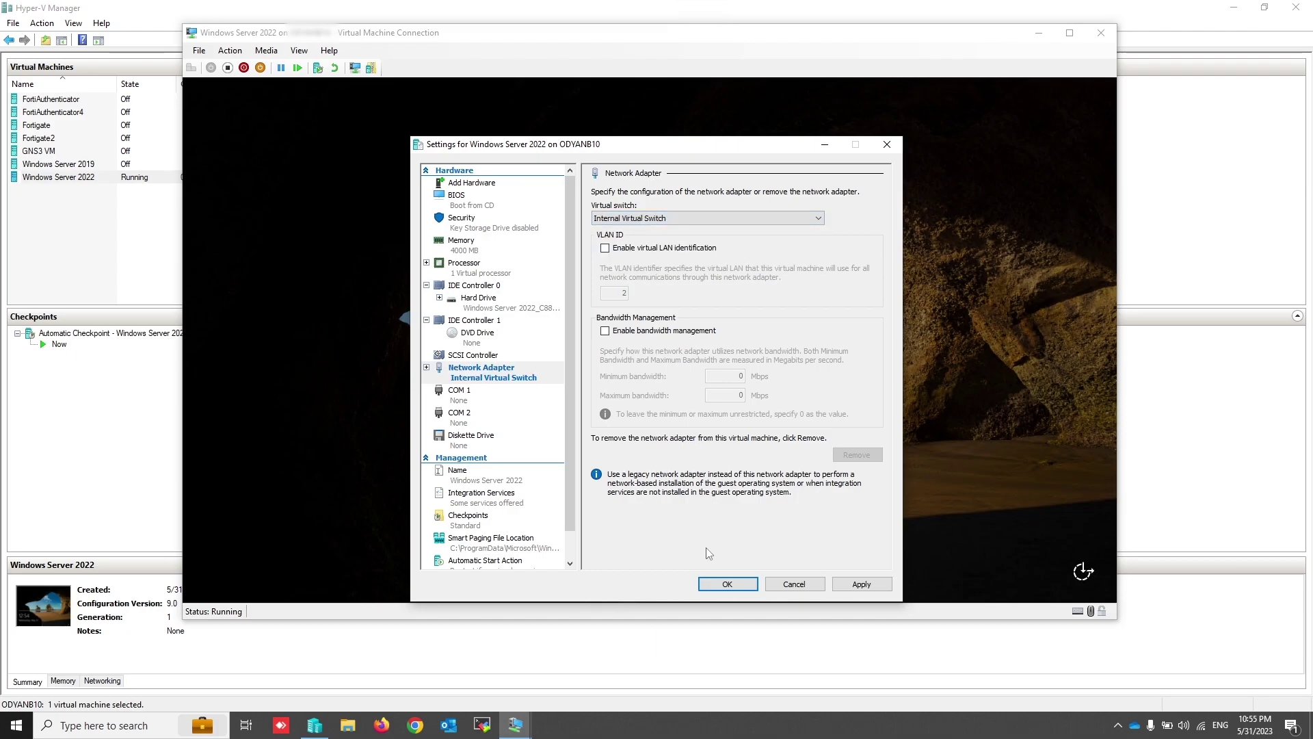
{"action": "left_click", "coordinate": [721, 580]}
Step: Sign in to the server as Administrator with the account password
{"action": "left_click", "coordinate": [609, 404]}
{"action": "type", "text": "*********"}
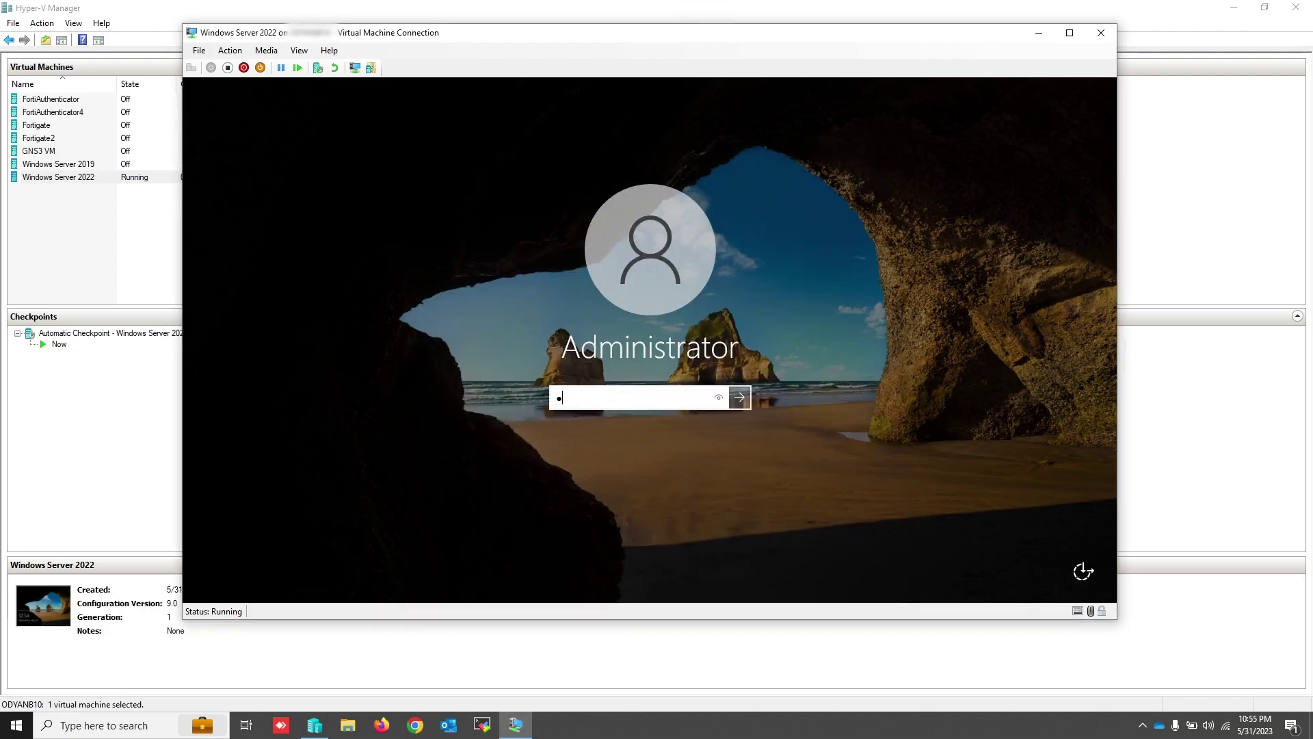
{"action": "key", "text": "Return"}
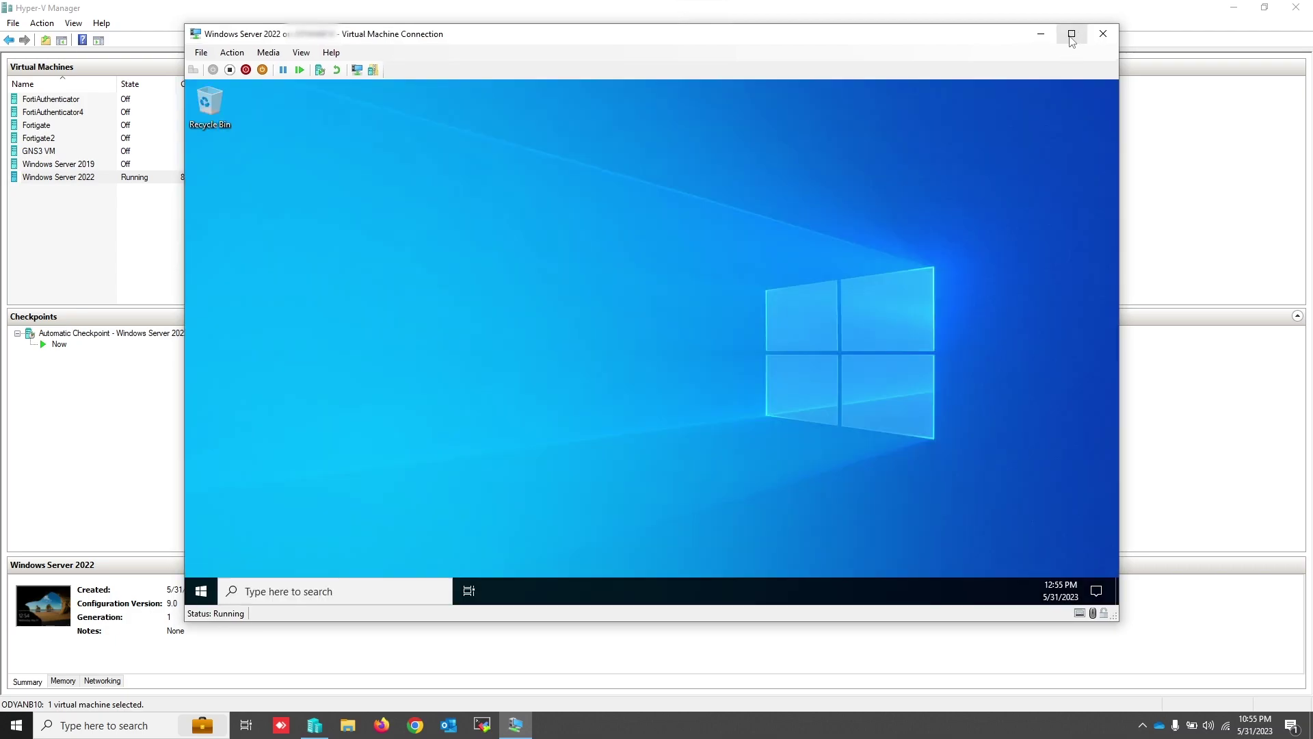
Step: Maximize the VM window, dismiss the Windows Admin Center pop-up and go to Local Server
{"action": "left_click", "coordinate": [1072, 35]}
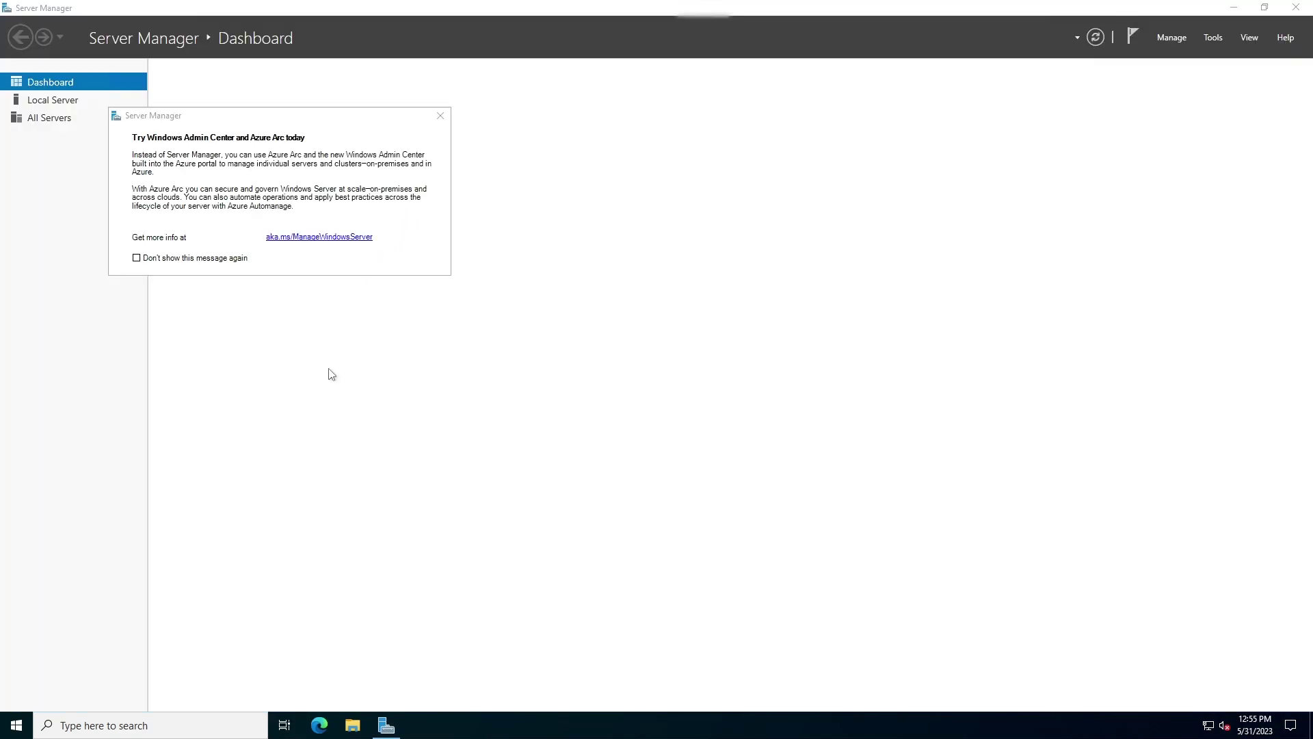
{"action": "left_click", "coordinate": [440, 116]}
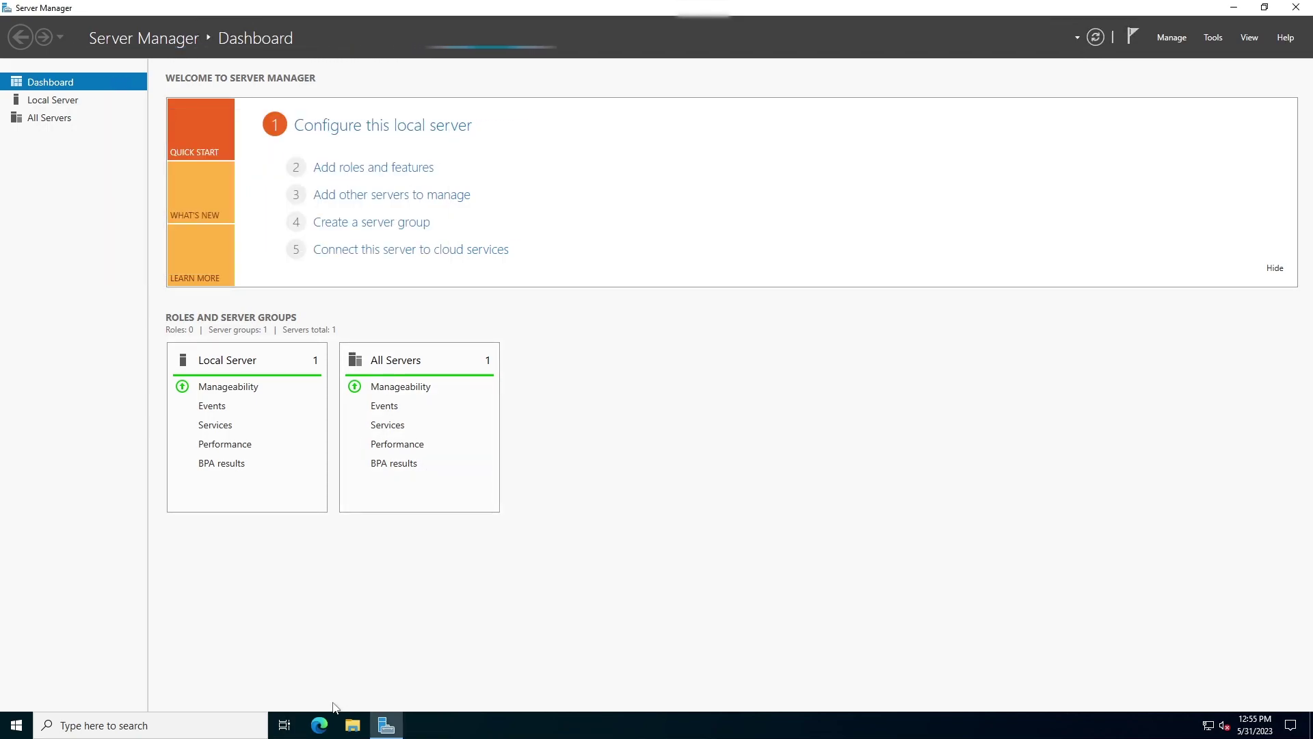
{"action": "left_click", "coordinate": [58, 103]}
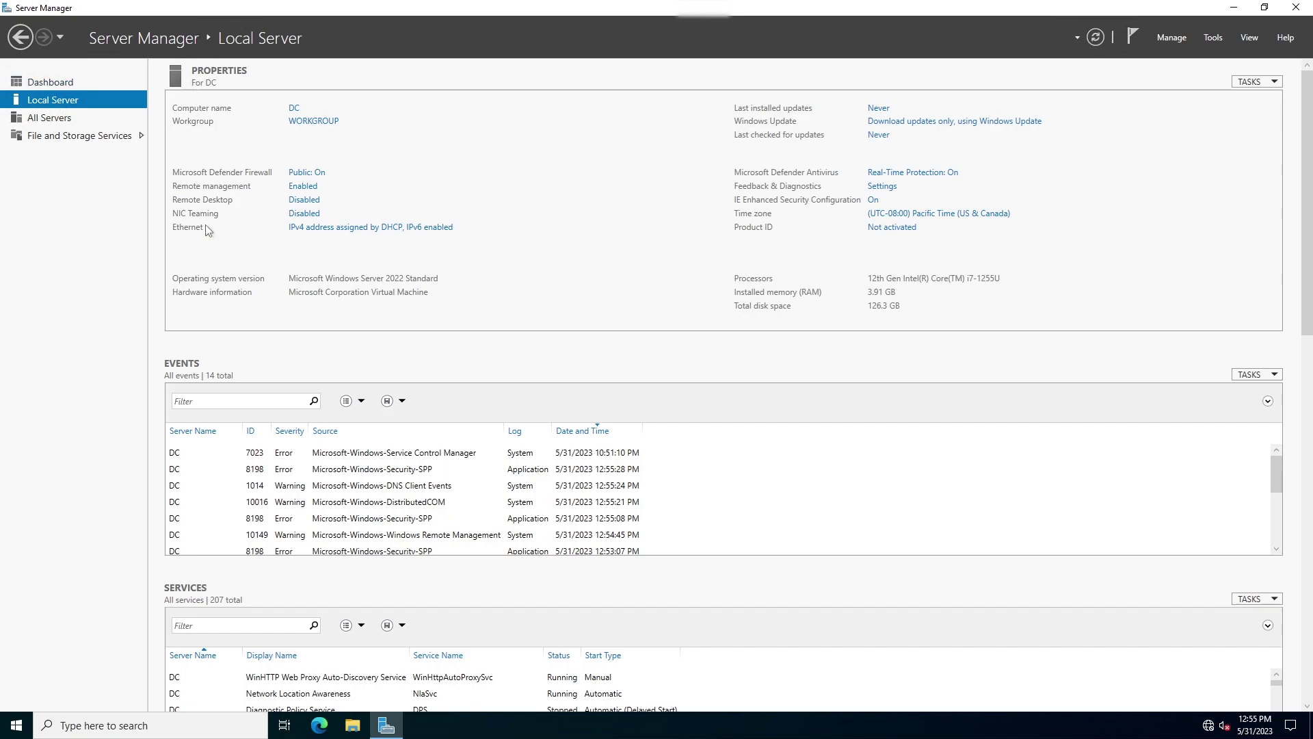
Step: Open the Internet Protocol Version 4 properties of the Ethernet adapter
{"action": "left_click", "coordinate": [362, 227]}
{"action": "left_click", "coordinate": [364, 242]}
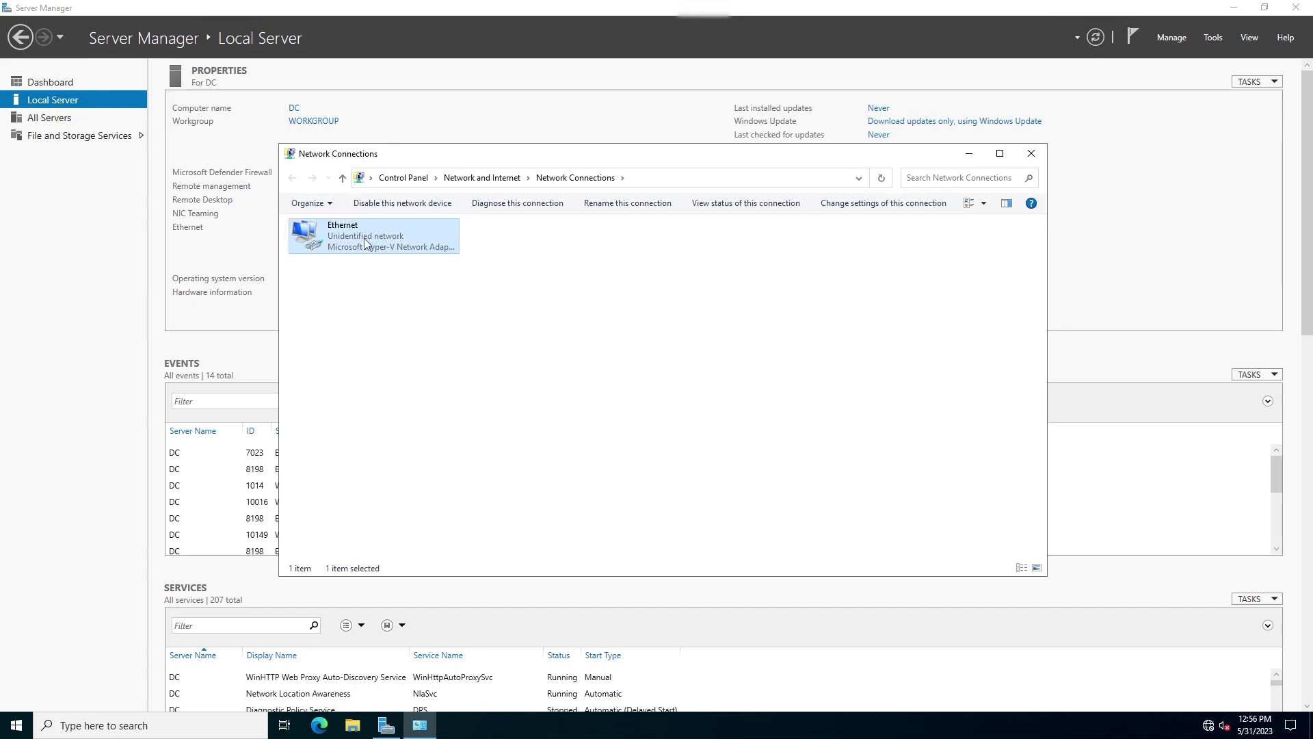
{"action": "right_click", "coordinate": [364, 242]}
{"action": "left_click", "coordinate": [446, 371]}
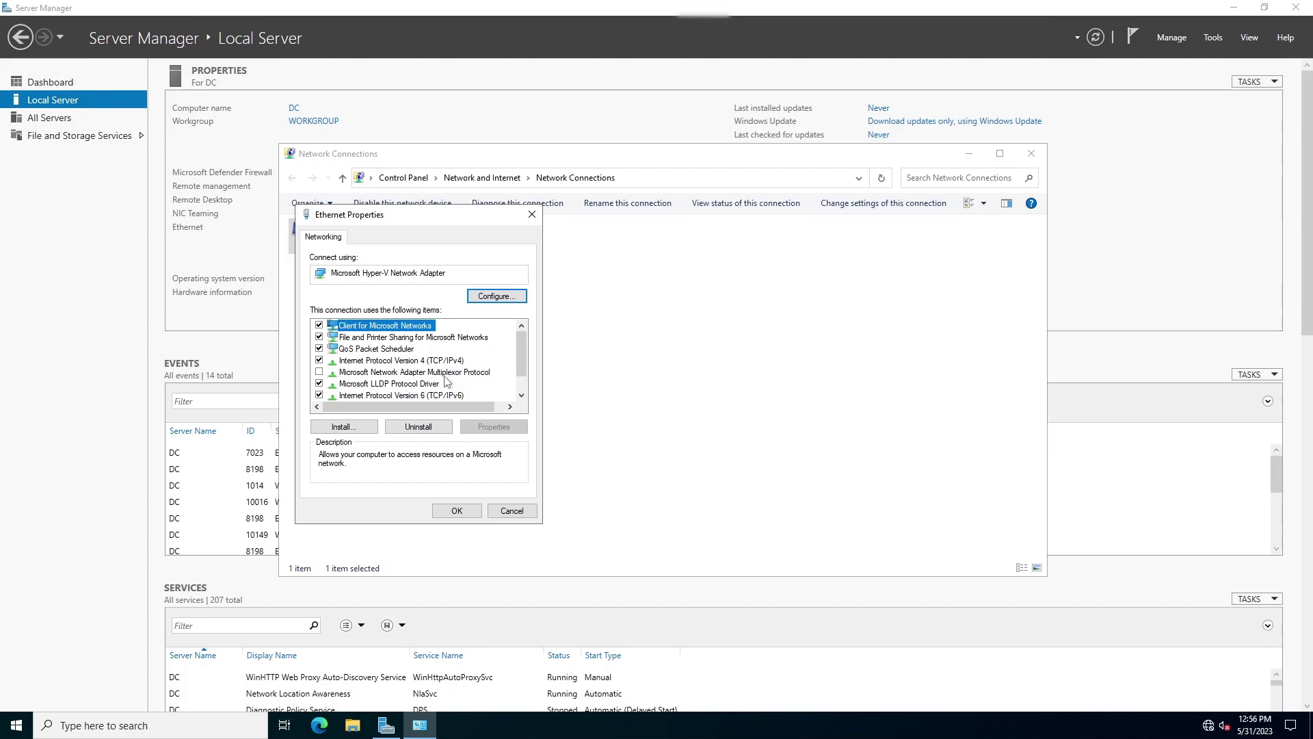
{"action": "left_click", "coordinate": [427, 361]}
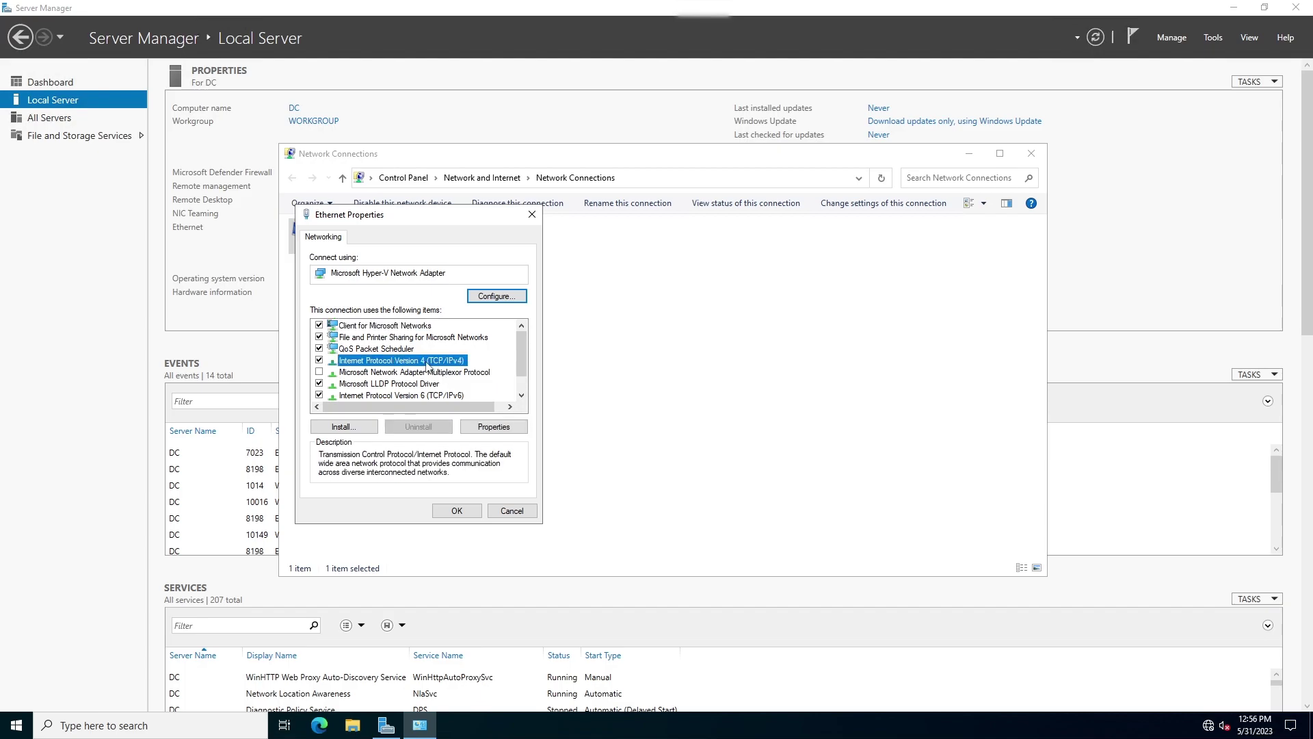
{"action": "left_click", "coordinate": [496, 433]}
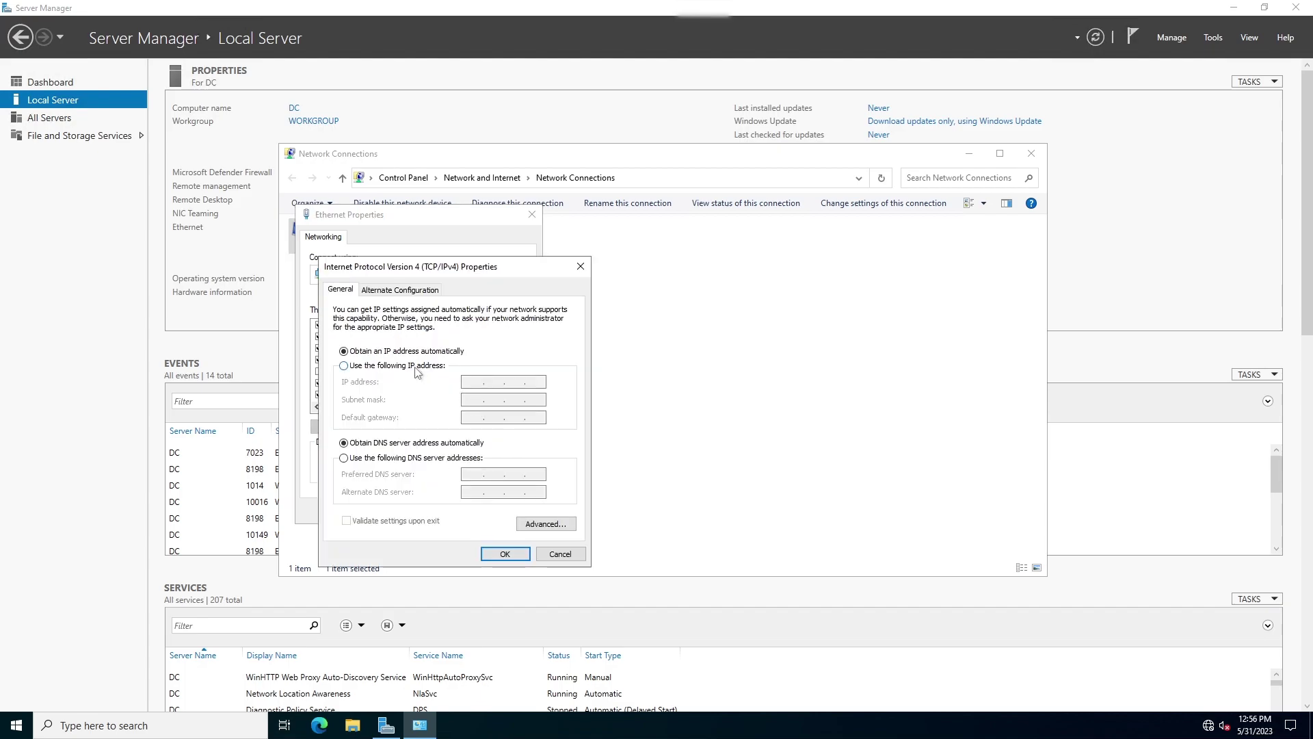
Step: Set static IP 192.168.10.10, mask 255.255.255.0, gateway 192.168.10.1 and DNS 127.0.0.1
{"action": "left_click", "coordinate": [417, 367]}
{"action": "type", "text": "192 . "}
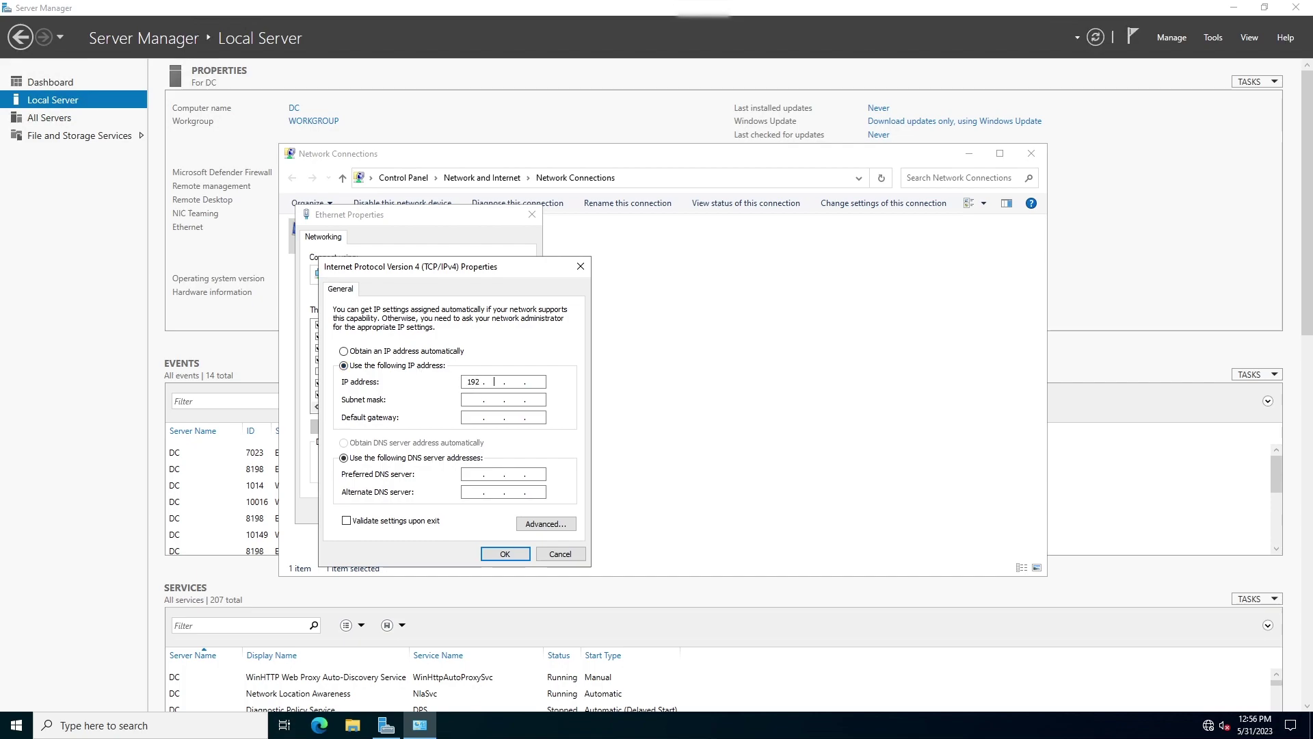
{"action": "type", "text": "168 . 10 . 10"}
{"action": "key", "text": "Tab"}
{"action": "key", "text": "Tab"}
{"action": "type", "text": "192 . 168 . 10 . 1"}
{"action": "key", "text": "Tab"}
{"action": "key", "text": "Tab"}
{"action": "type", "text": "127"}
{"action": "left_click", "coordinate": [508, 553]}
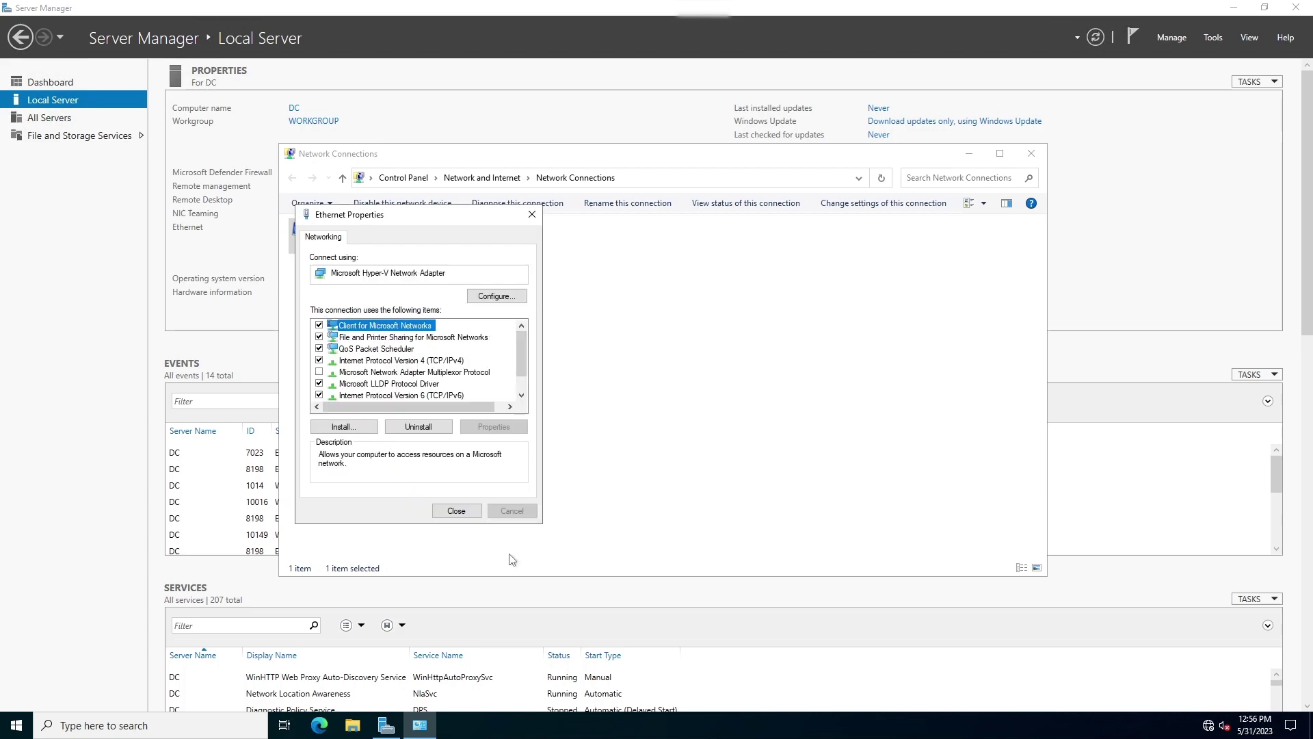
{"action": "left_click", "coordinate": [456, 512]}
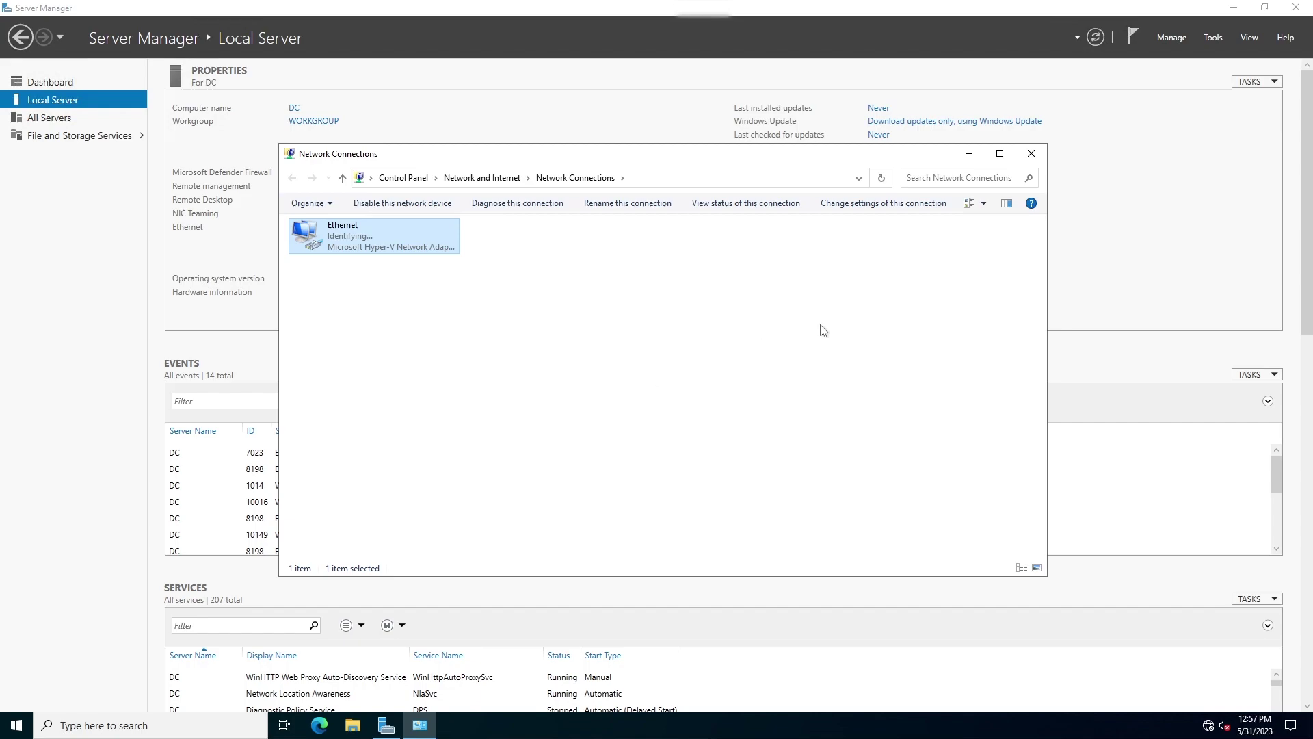
Step: Close Network Connections and start the Add Roles and Features wizard targeting server DC
{"action": "left_click", "coordinate": [1033, 155]}
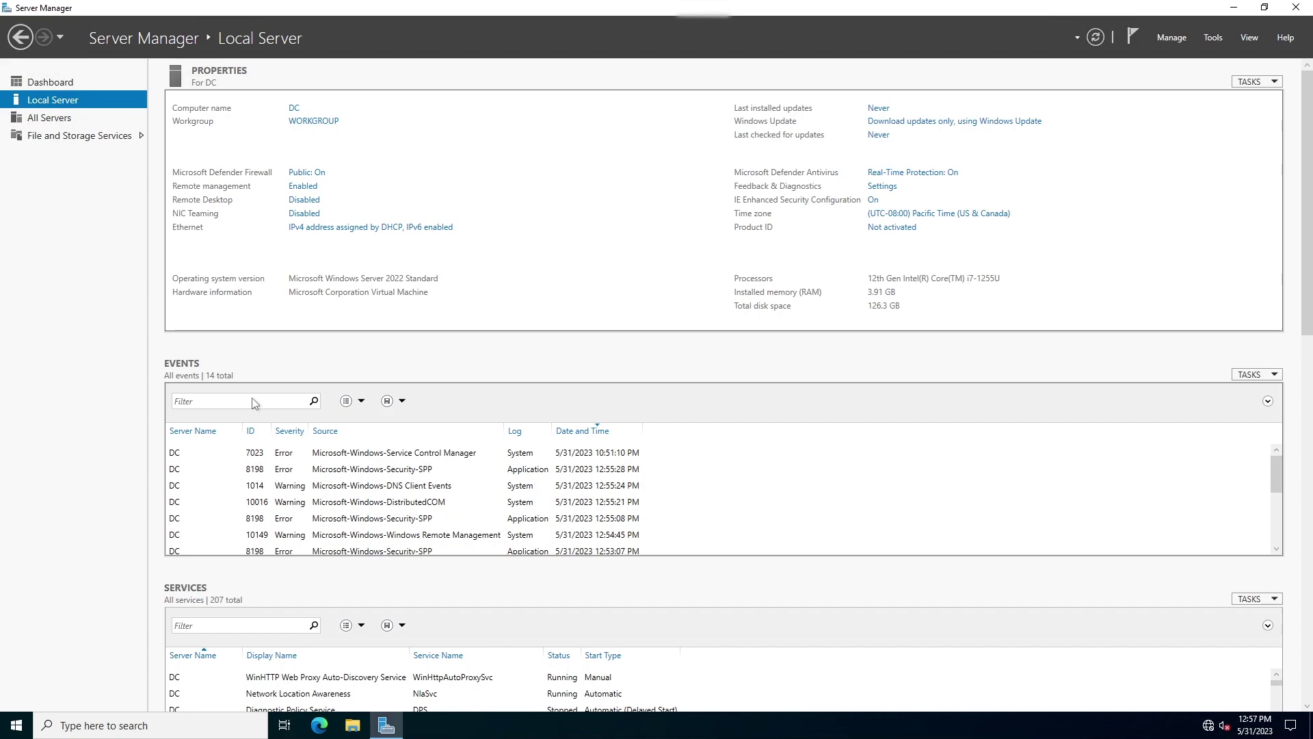
{"action": "left_click", "coordinate": [1174, 38]}
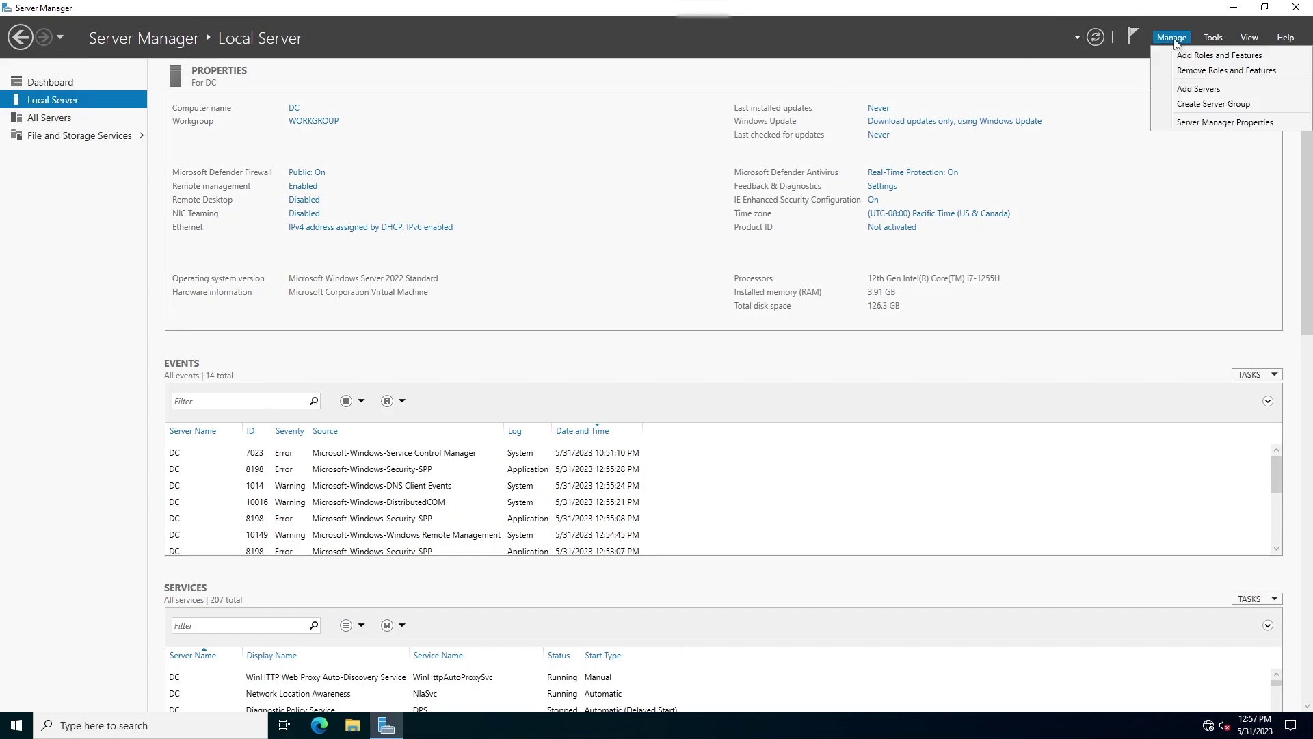
{"action": "left_click", "coordinate": [1193, 57]}
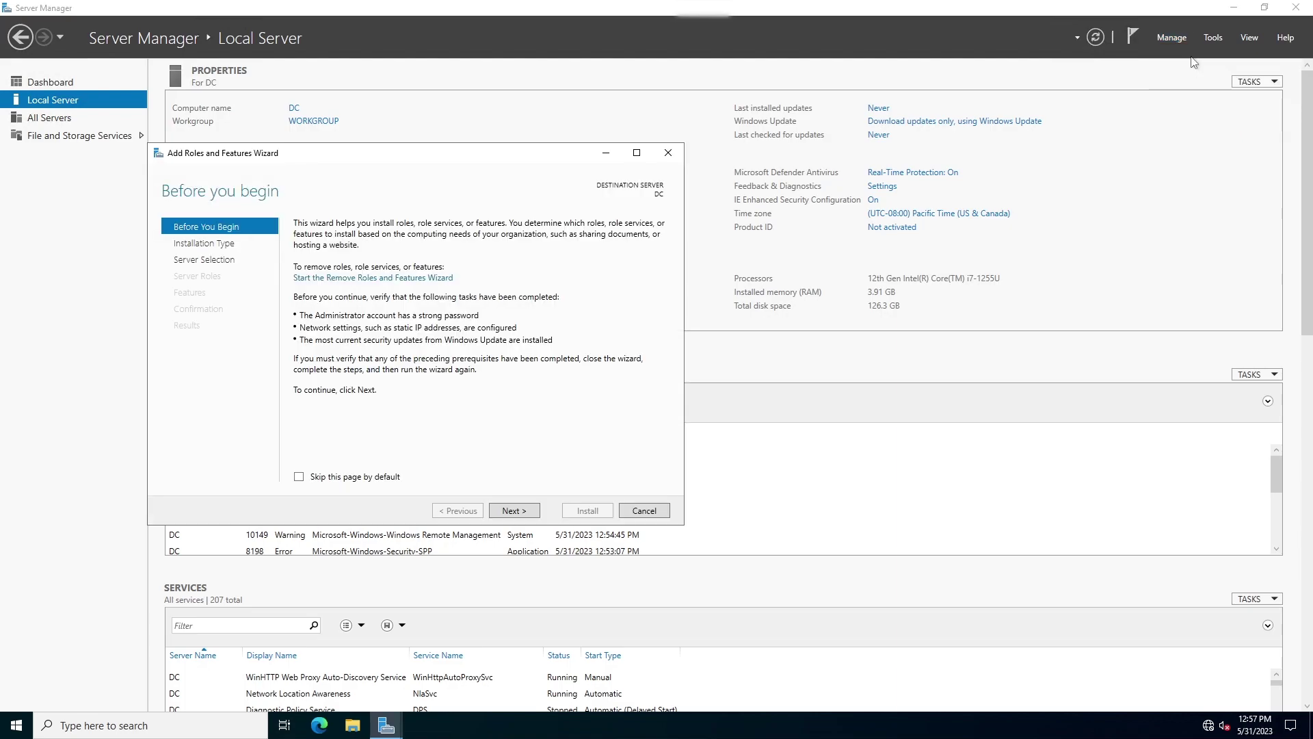
{"action": "left_click", "coordinate": [514, 510]}
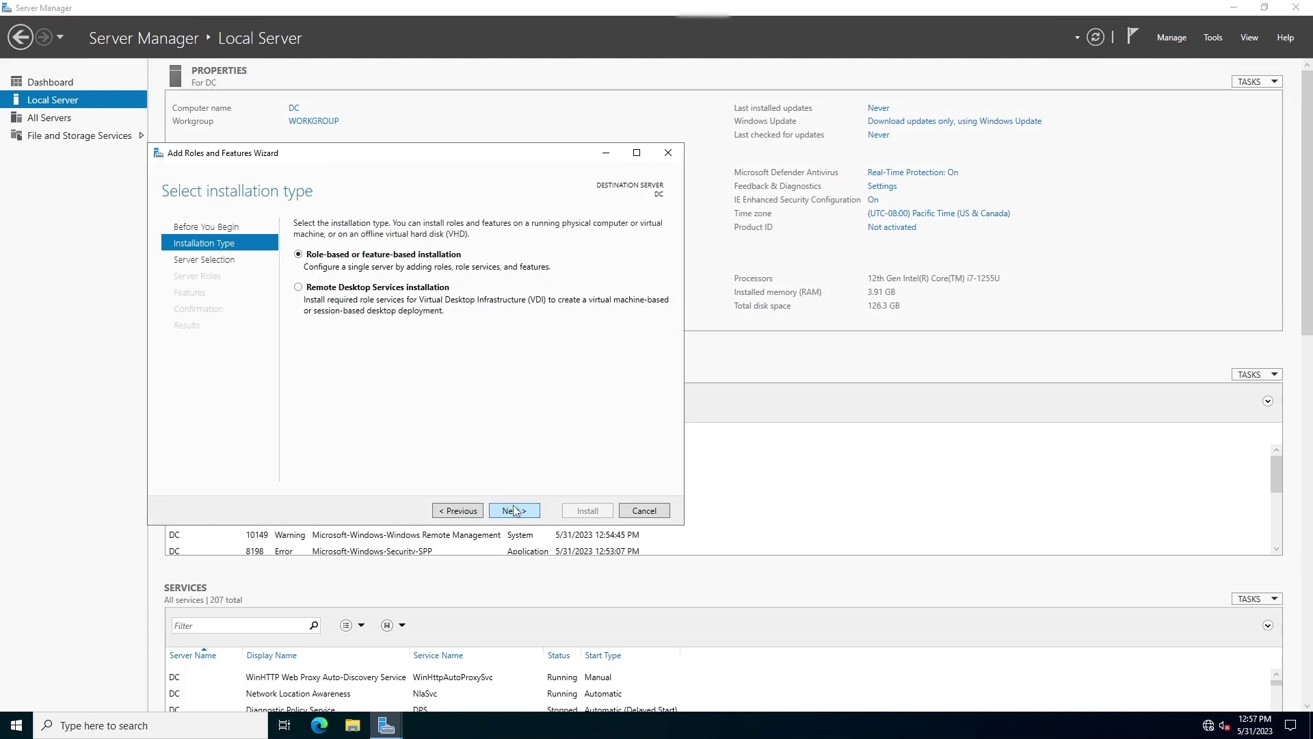
{"action": "left_click", "coordinate": [514, 511]}
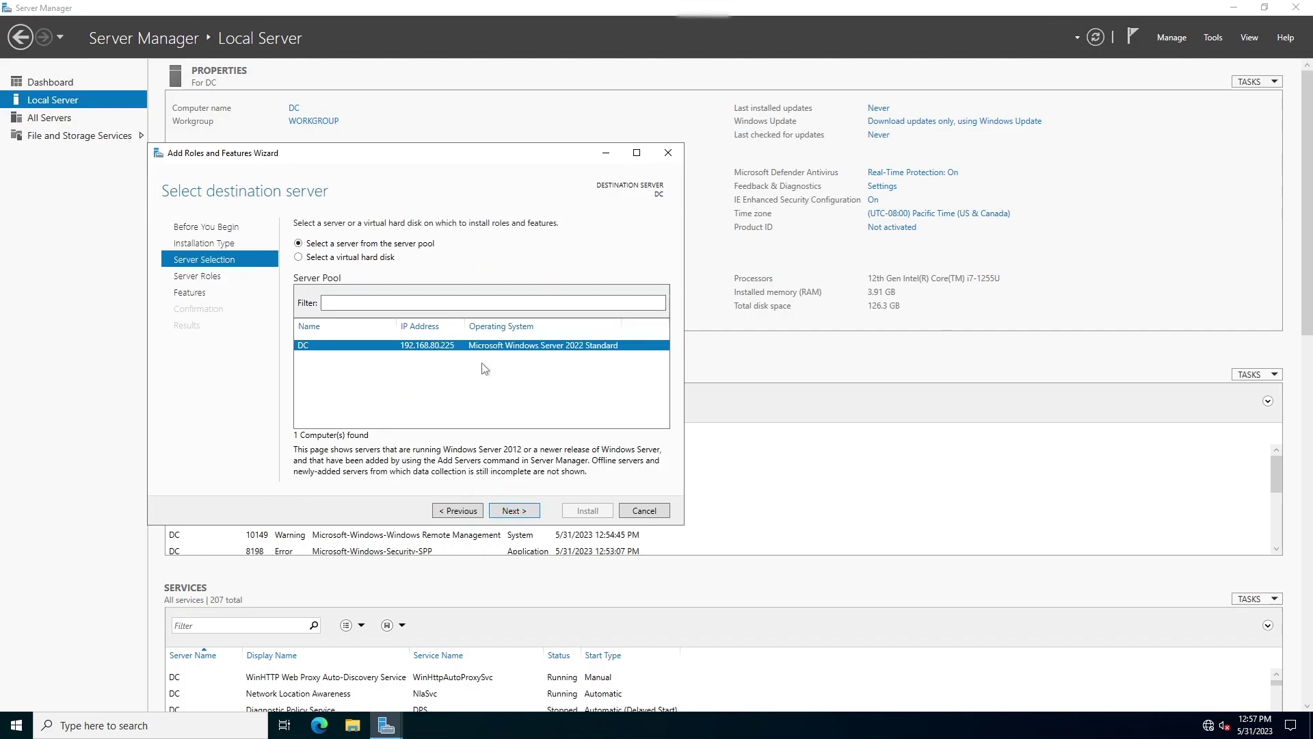
{"action": "left_click", "coordinate": [510, 514]}
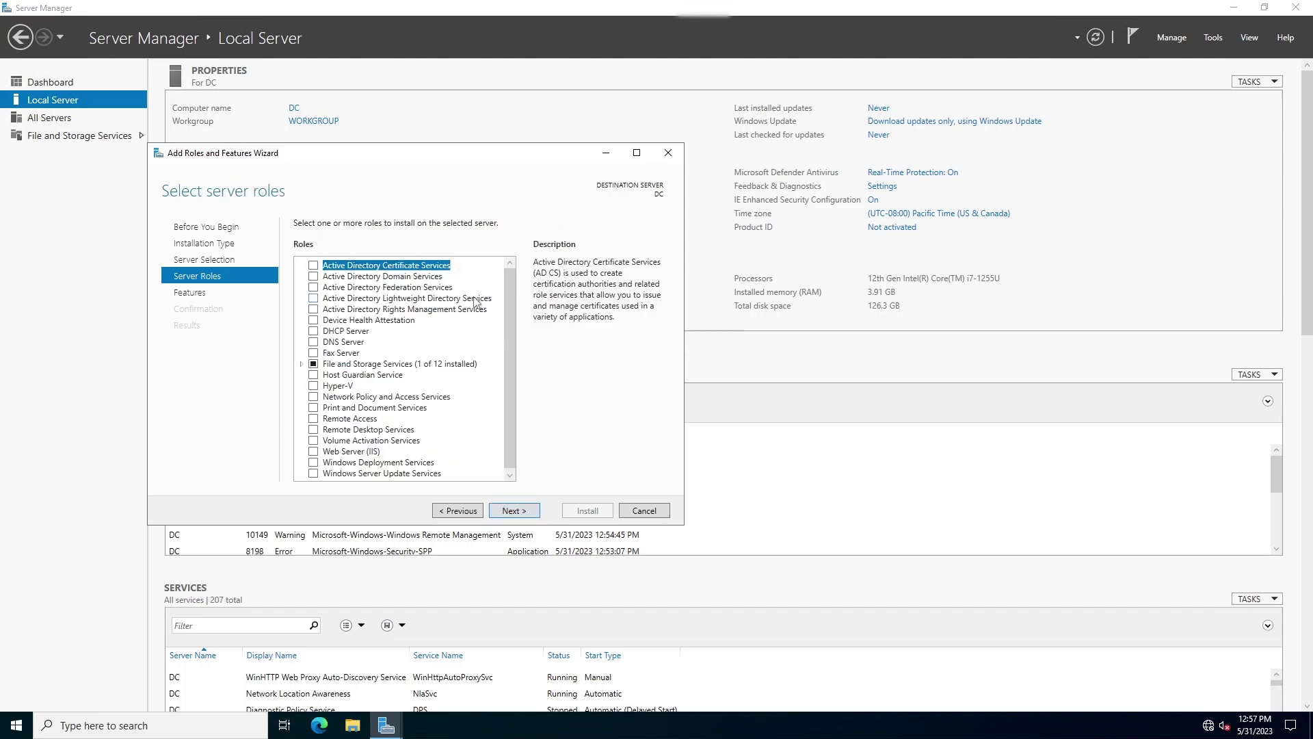
Step: Tick AD DS and DHCP Server, then back out at the static-IP warning and close the wizard
{"action": "left_click", "coordinate": [314, 276]}
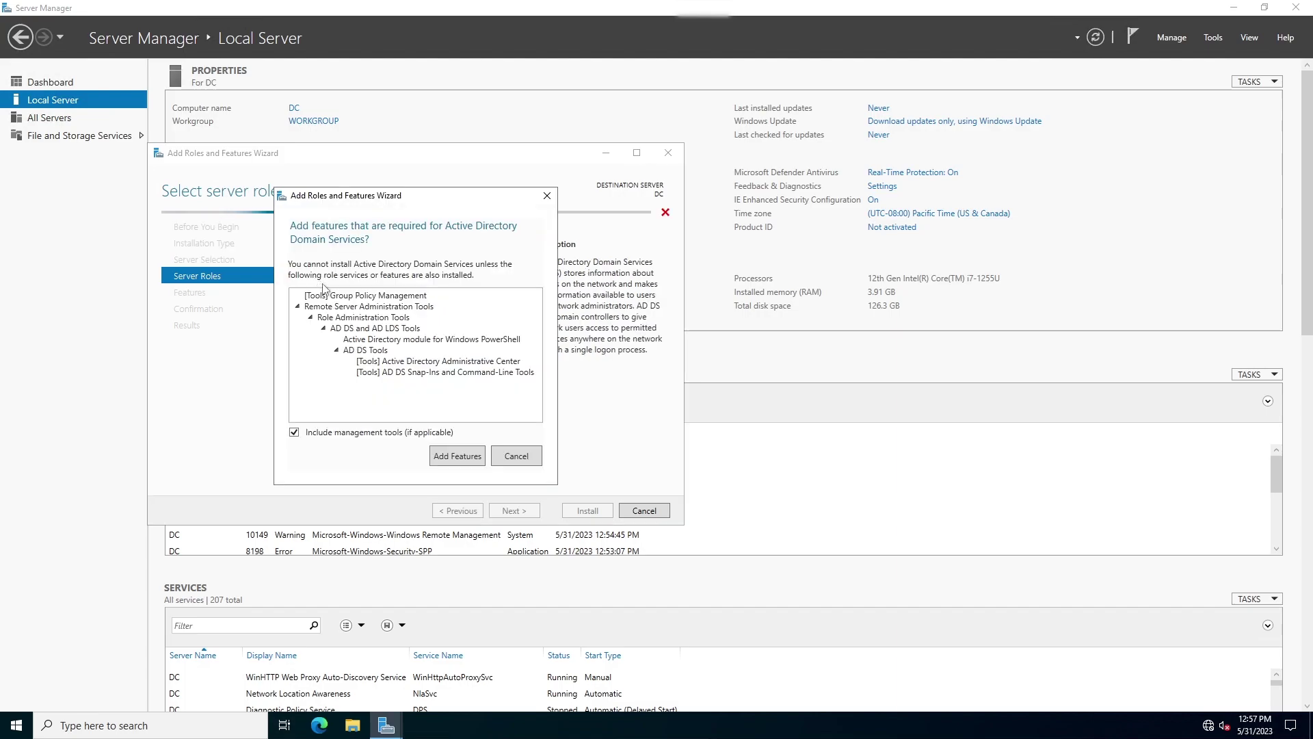
{"action": "left_click", "coordinate": [455, 456]}
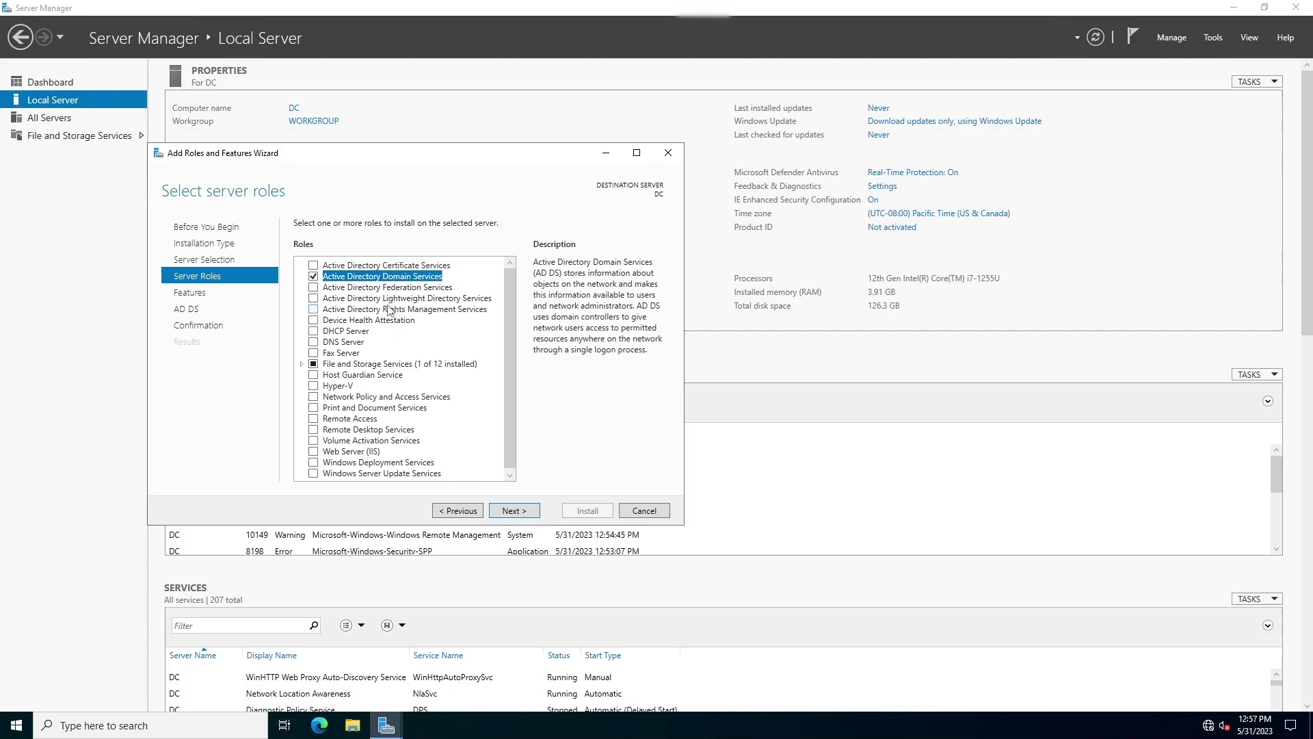
{"action": "left_click", "coordinate": [314, 332]}
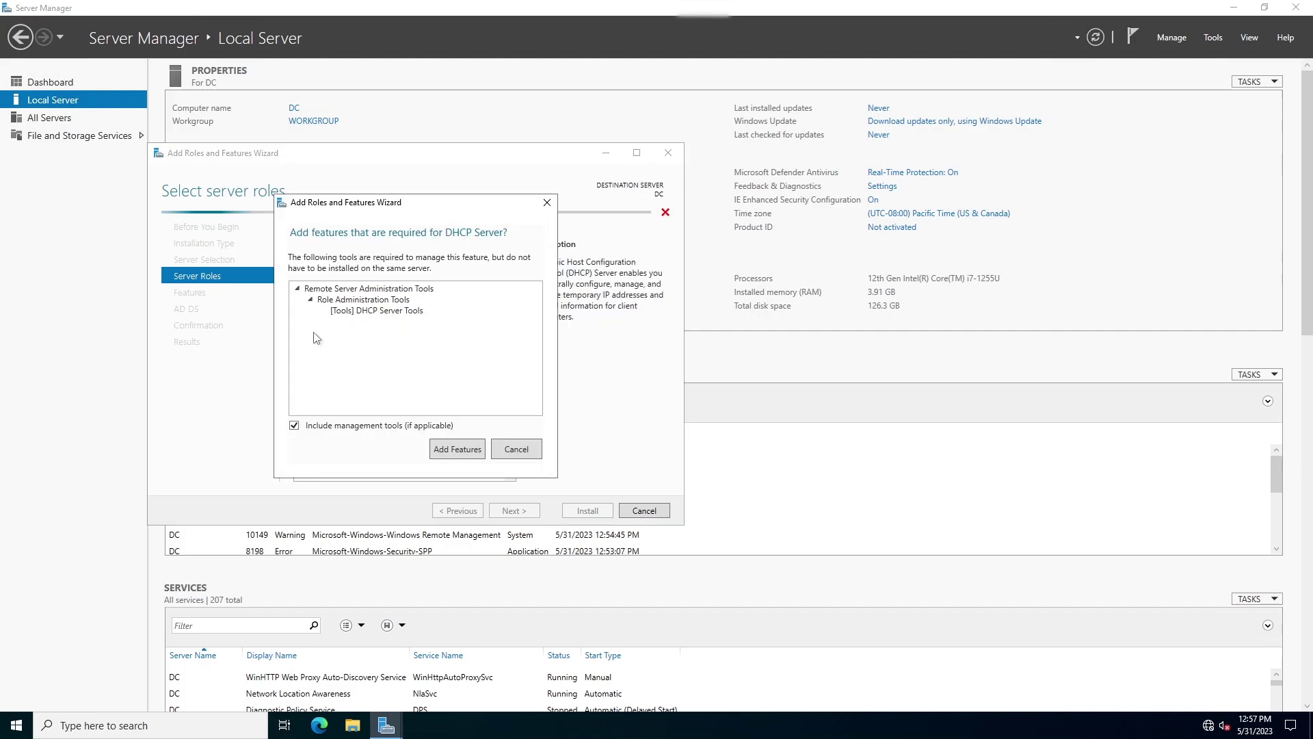
{"action": "left_click", "coordinate": [459, 454]}
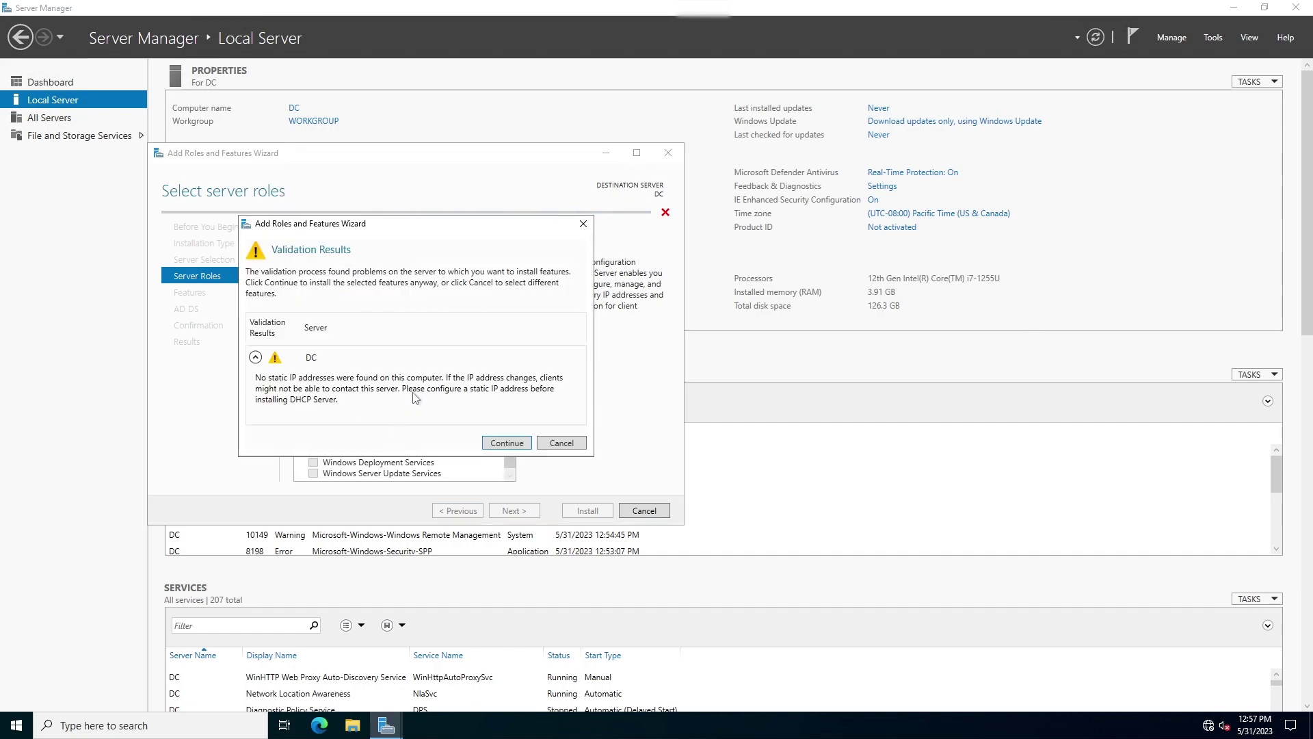
{"action": "left_click", "coordinate": [562, 443]}
{"action": "left_click", "coordinate": [647, 511]}
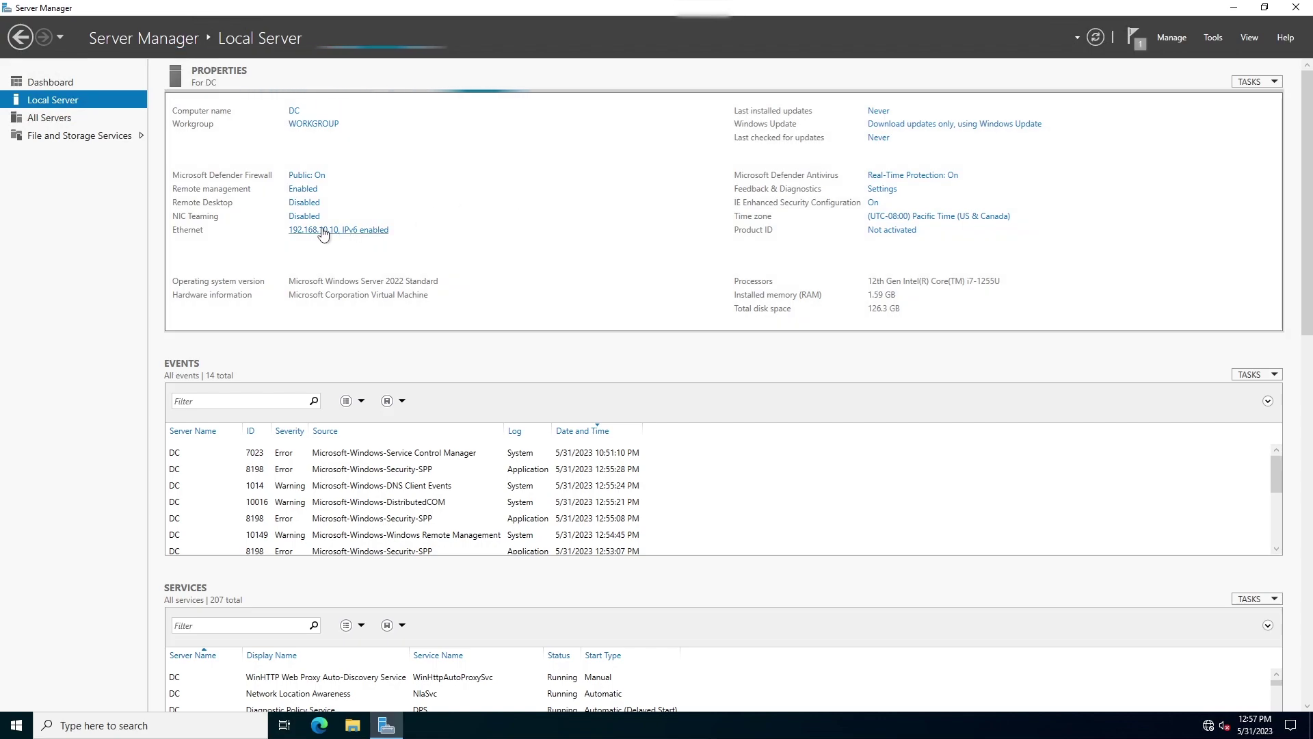
Step: Relaunch the roles wizard for DC at 192.168.10.10 and select AD DS with its required features
{"action": "left_click", "coordinate": [1172, 39]}
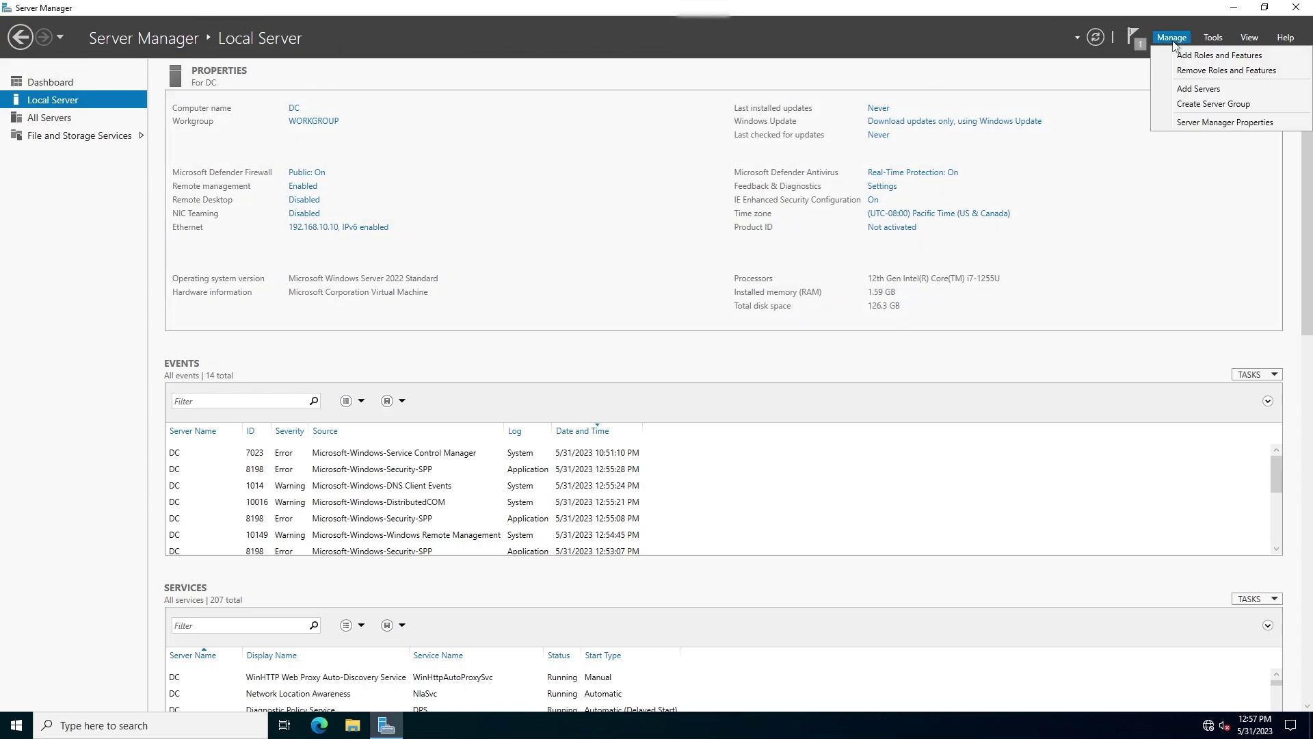
{"action": "left_click", "coordinate": [1206, 59]}
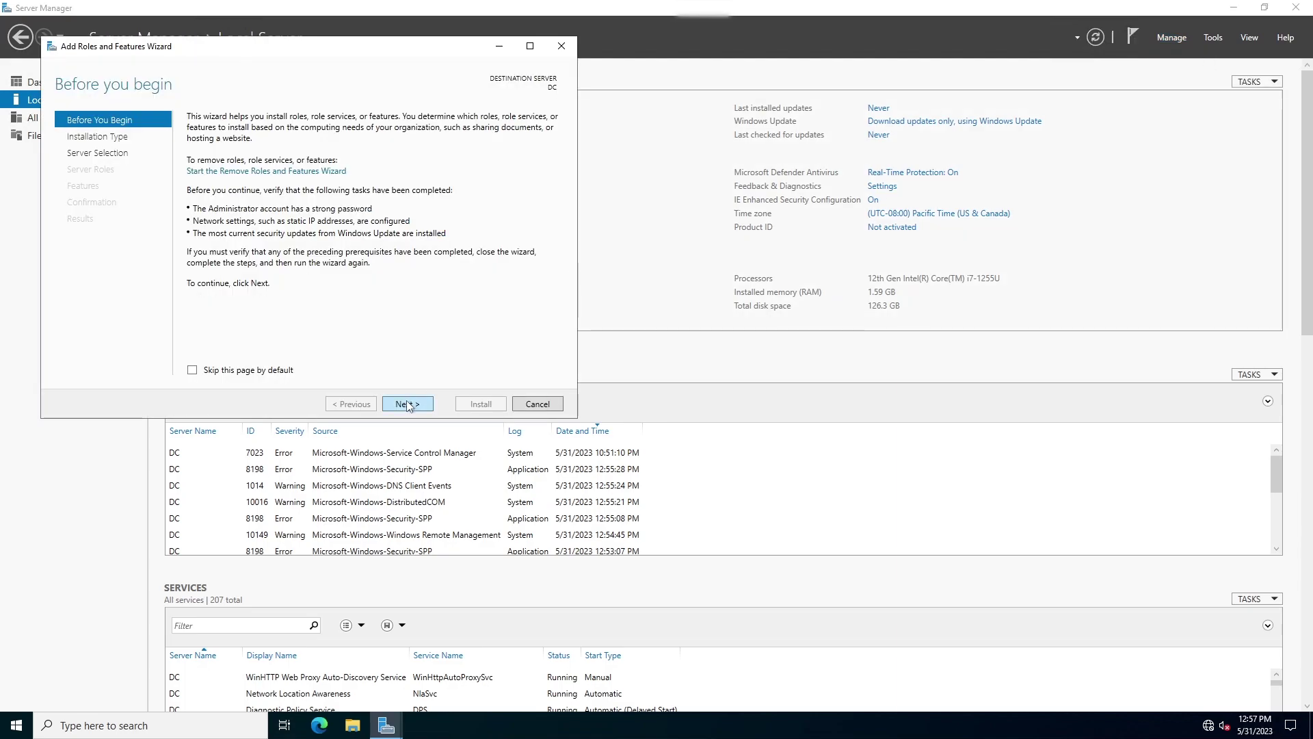
{"action": "left_click", "coordinate": [408, 404]}
{"action": "left_click", "coordinate": [409, 404]}
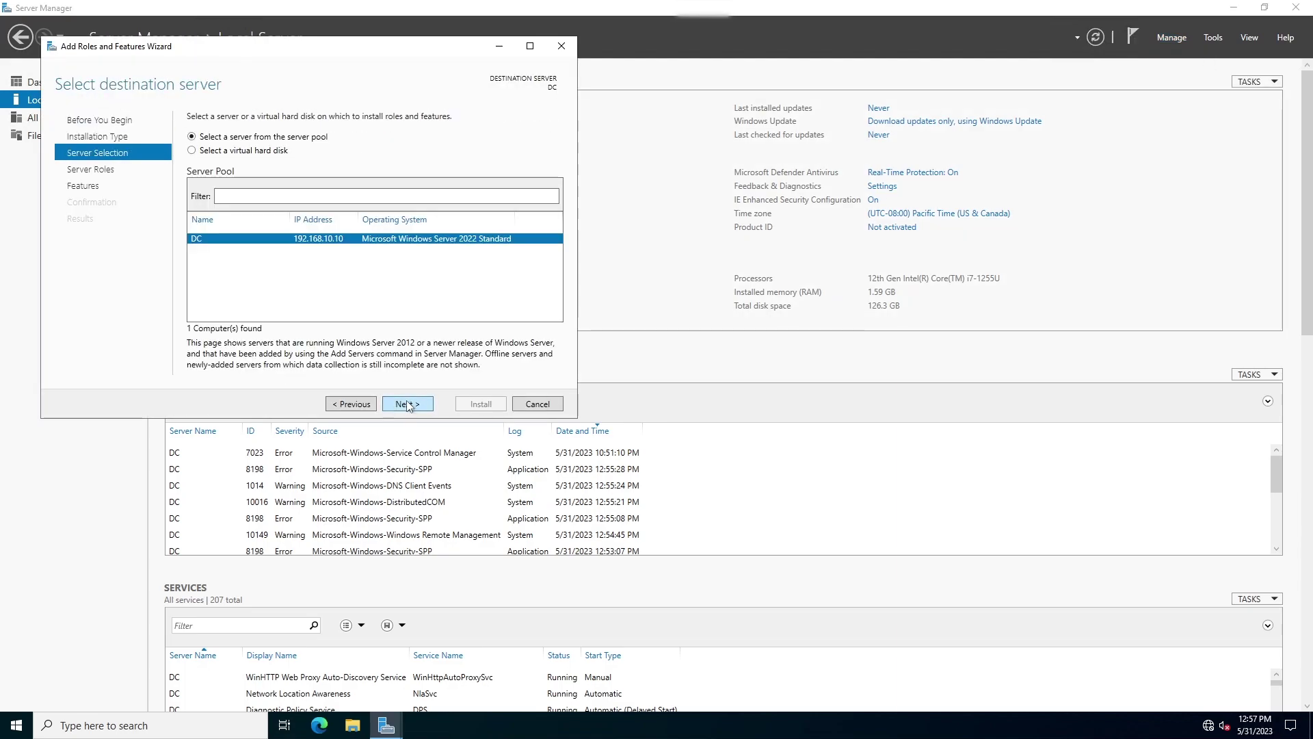
{"action": "left_click", "coordinate": [407, 405]}
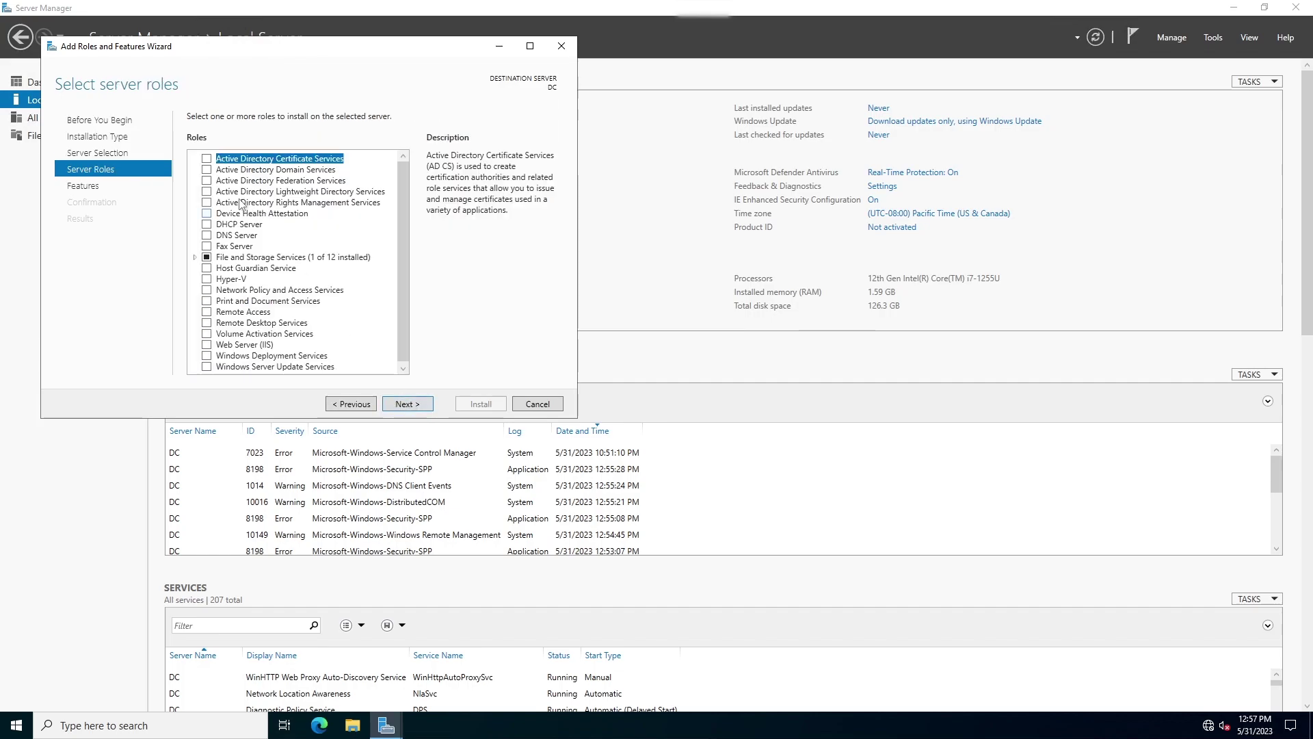
{"action": "left_click", "coordinate": [207, 170]}
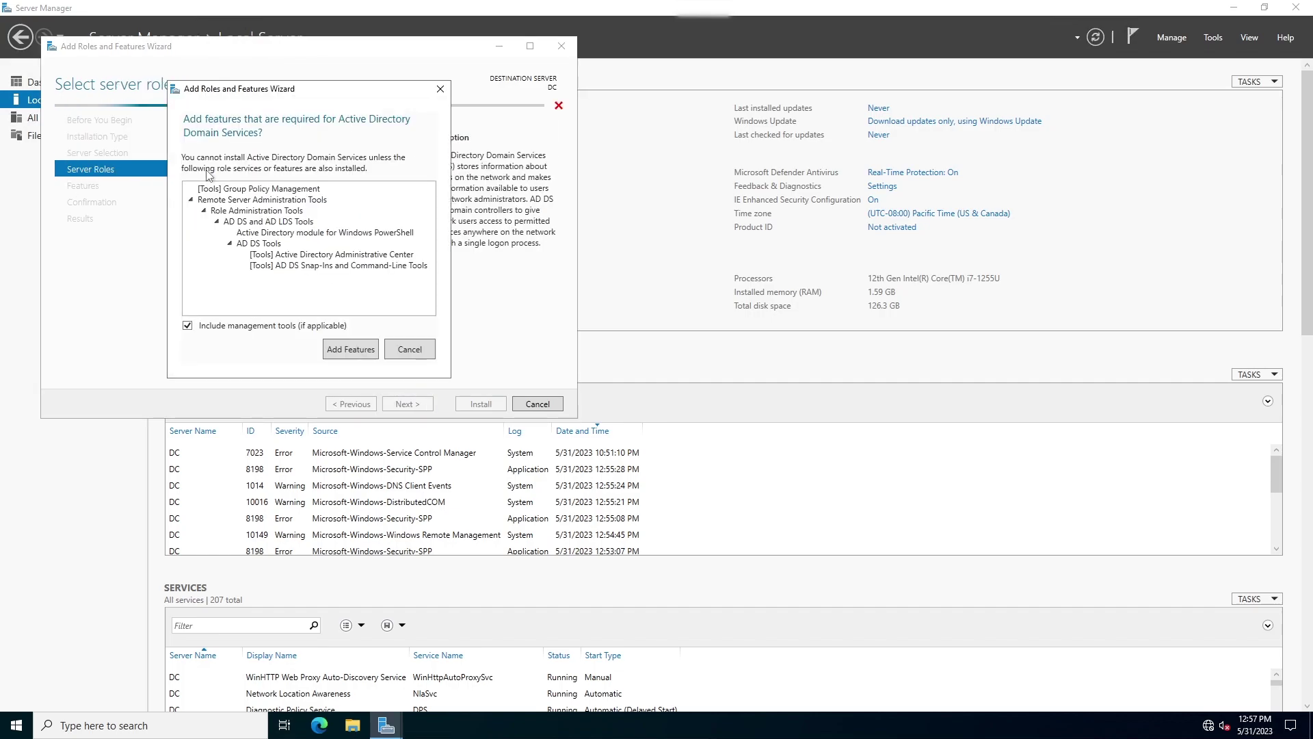
{"action": "left_click", "coordinate": [348, 349]}
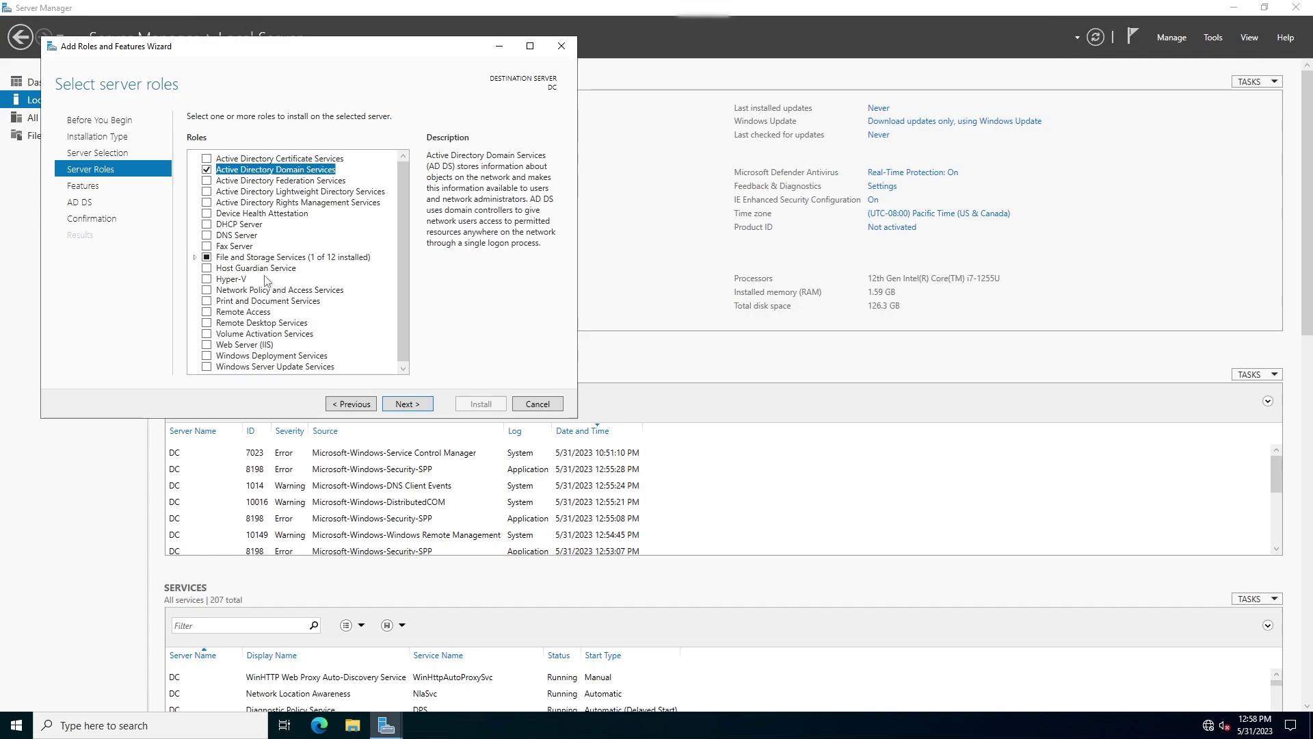
Step: Add the DHCP Server and DNS Server roles with their management tools, then continue to features
{"action": "left_click", "coordinate": [206, 225]}
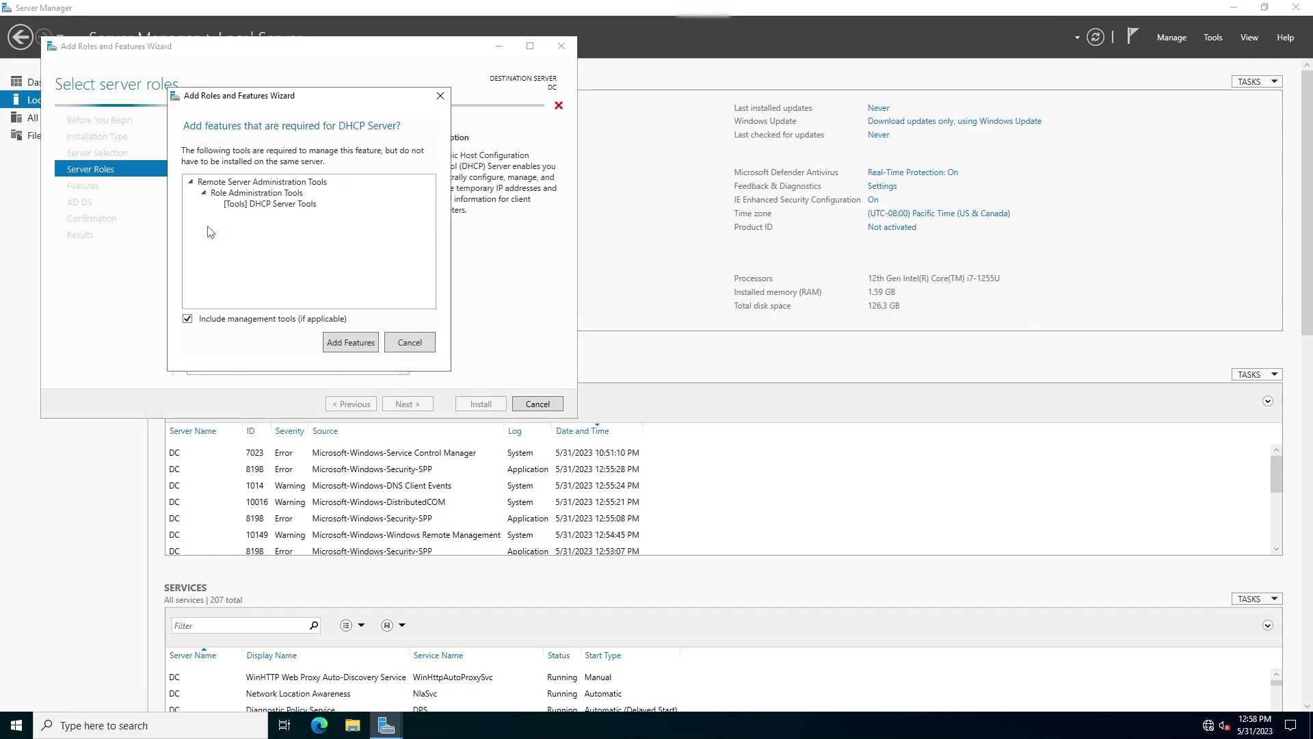
{"action": "left_click", "coordinate": [344, 348]}
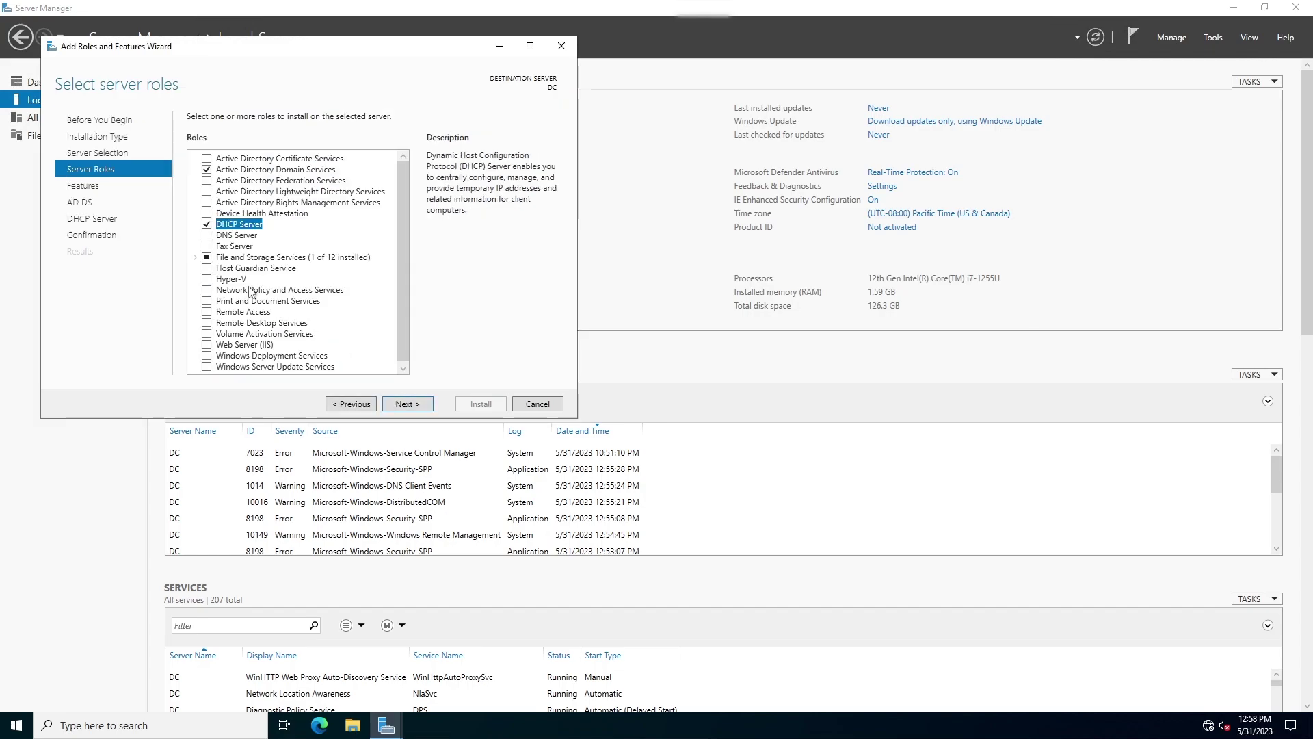
{"action": "left_click", "coordinate": [206, 235]}
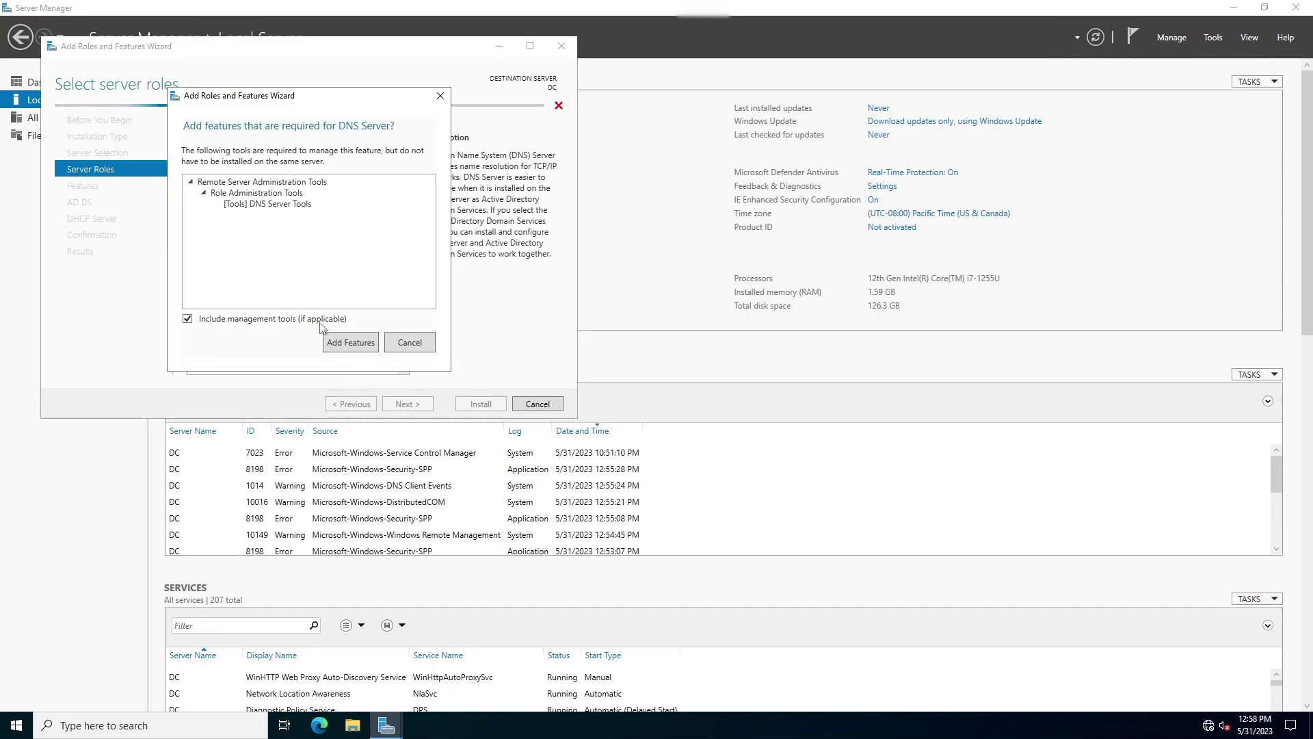
{"action": "left_click", "coordinate": [351, 346]}
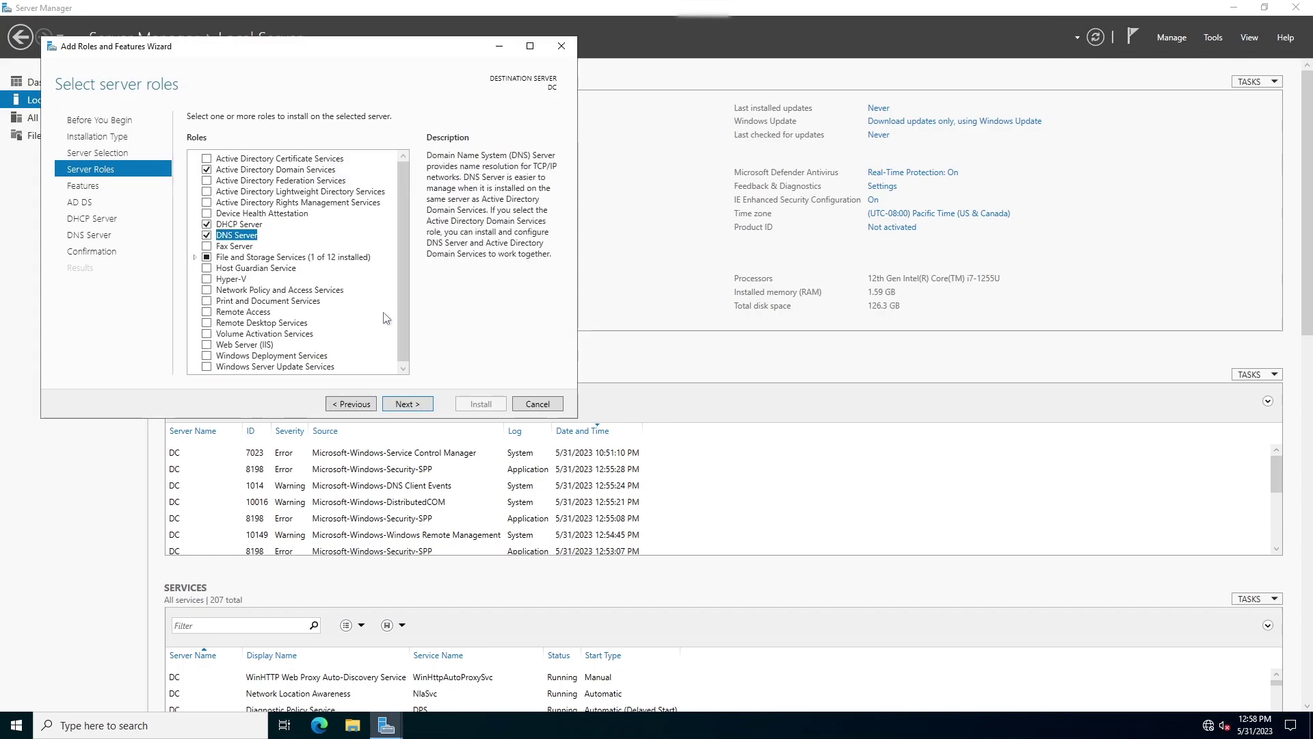
{"action": "left_click_drag", "start_coordinate": [401, 282], "coordinate": [400, 294]}
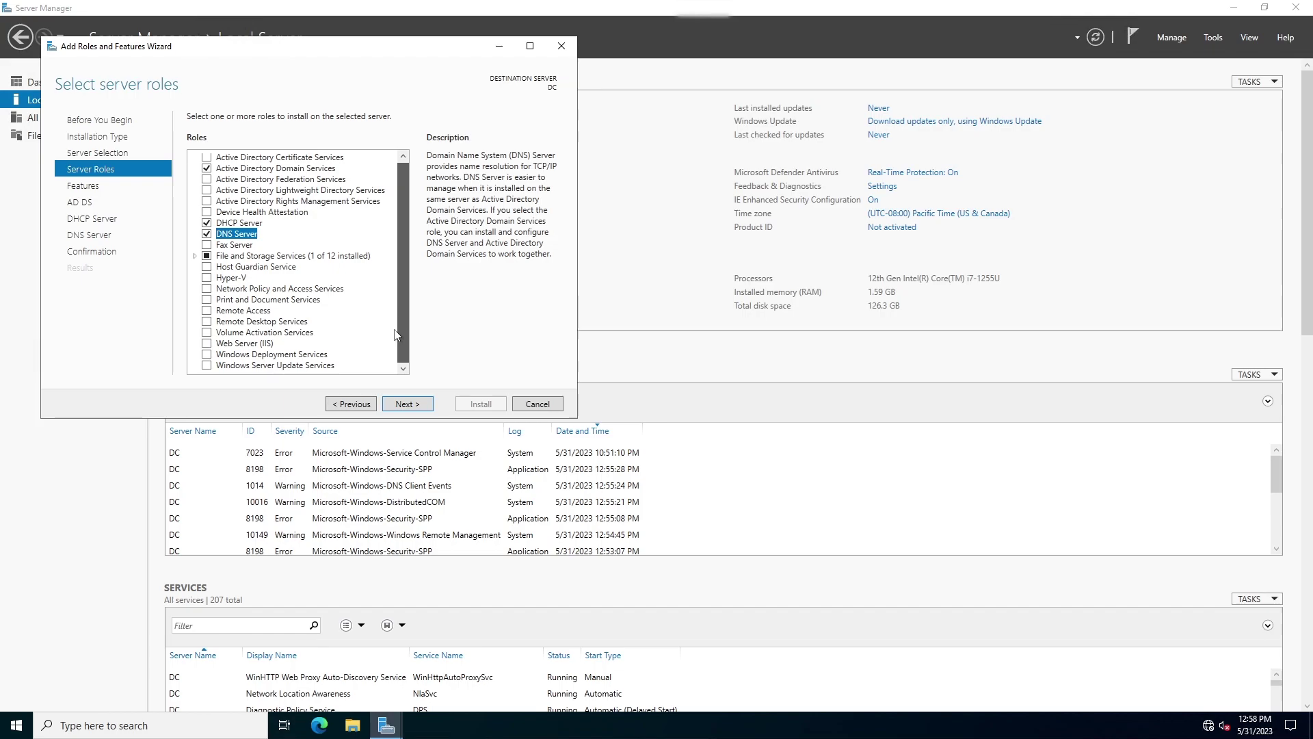
{"action": "left_click", "coordinate": [405, 405]}
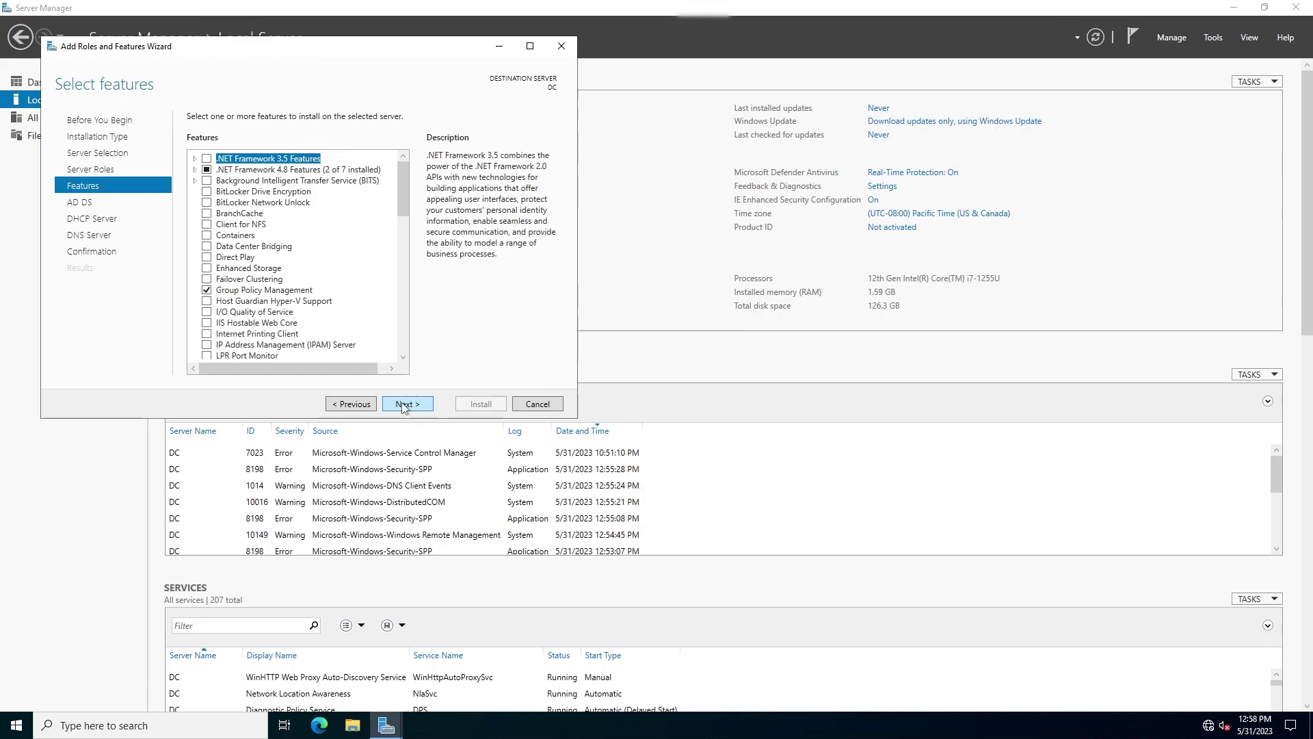
Step: Pass the Features, AD DS, DHCP Server and DNS Server pages and install the roles on DC
{"action": "left_click", "coordinate": [404, 407]}
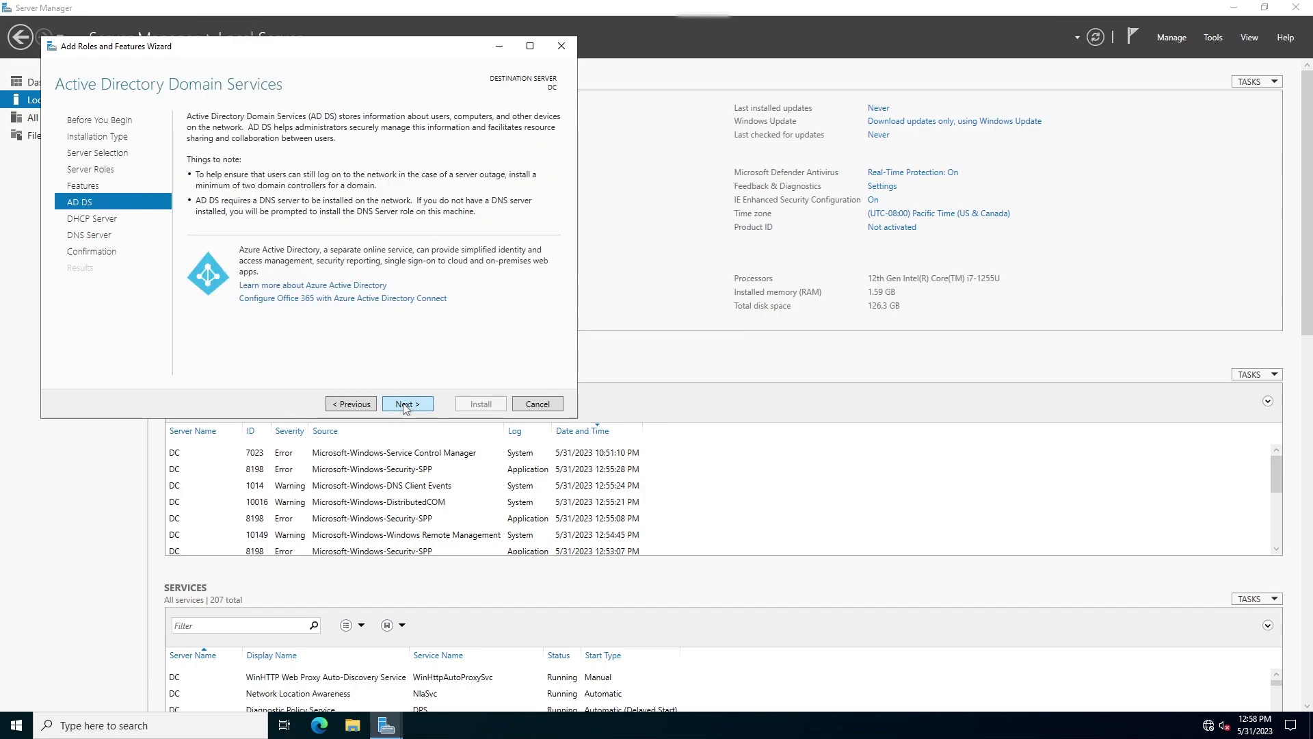
{"action": "left_click", "coordinate": [405, 405]}
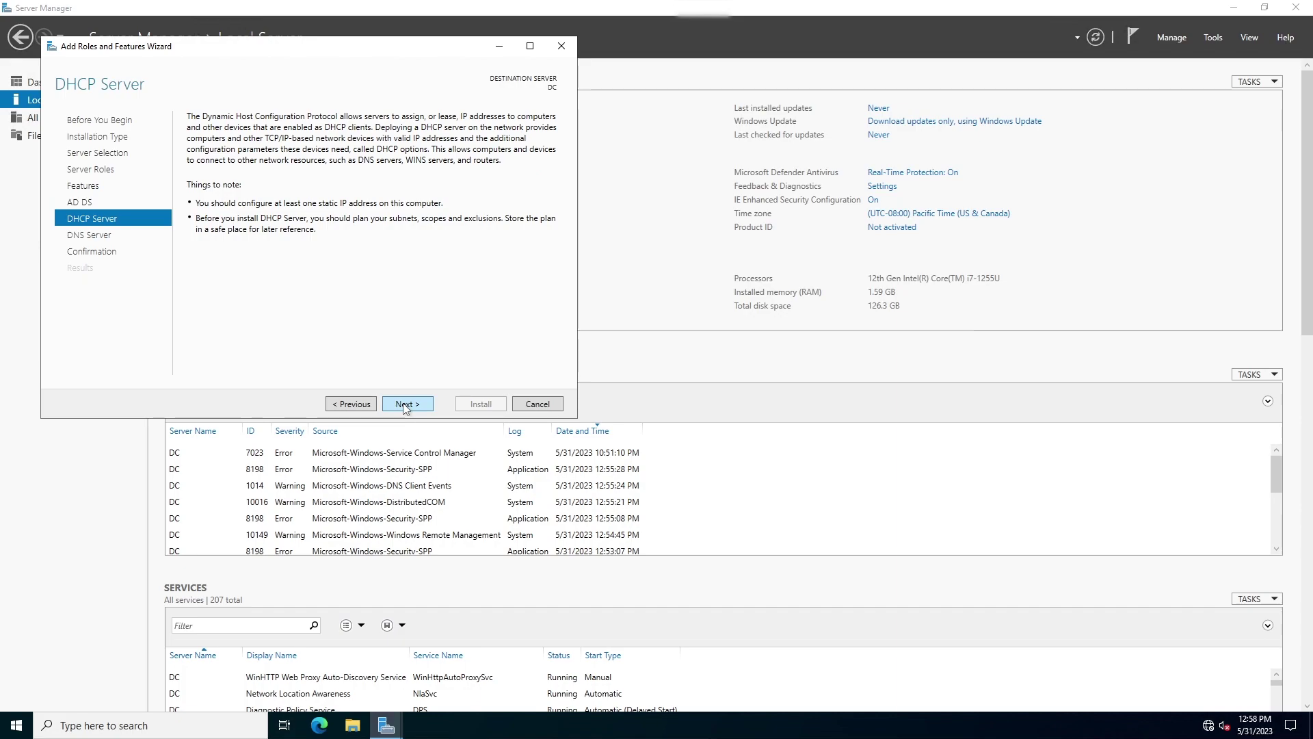
{"action": "left_click", "coordinate": [405, 405]}
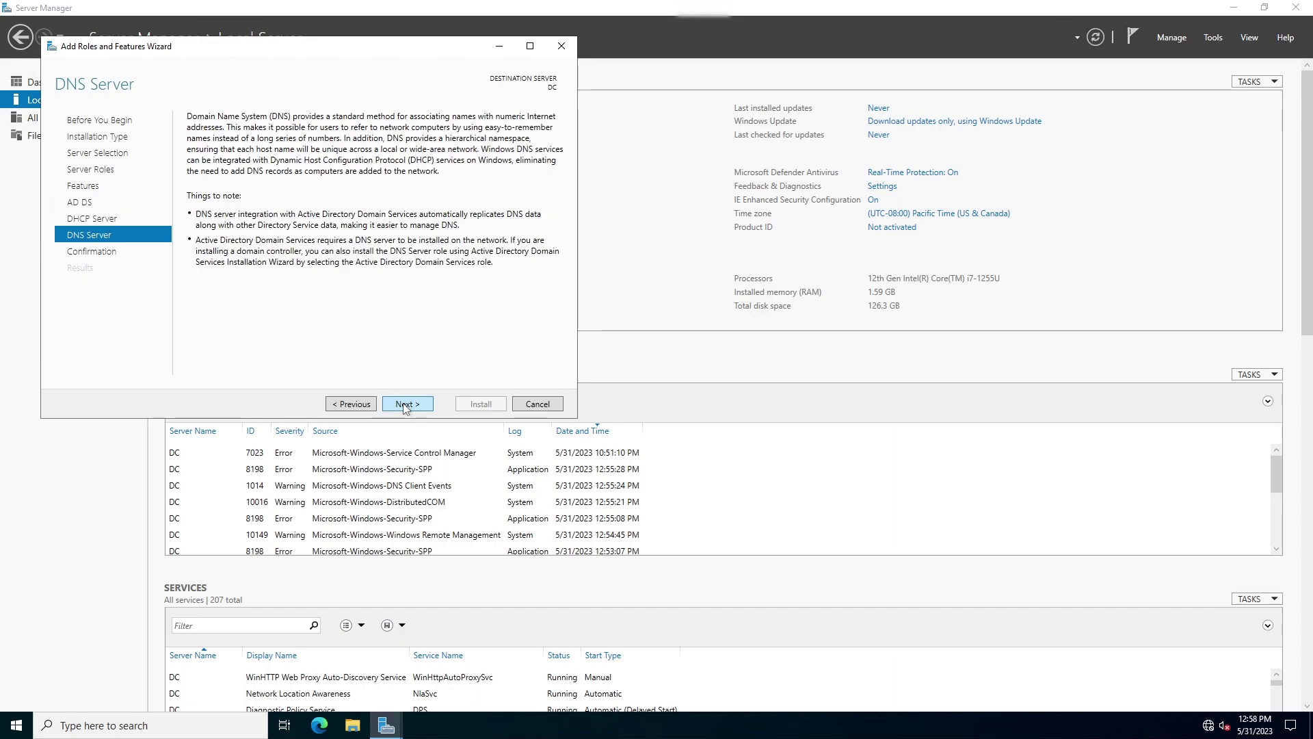
{"action": "left_click", "coordinate": [405, 405]}
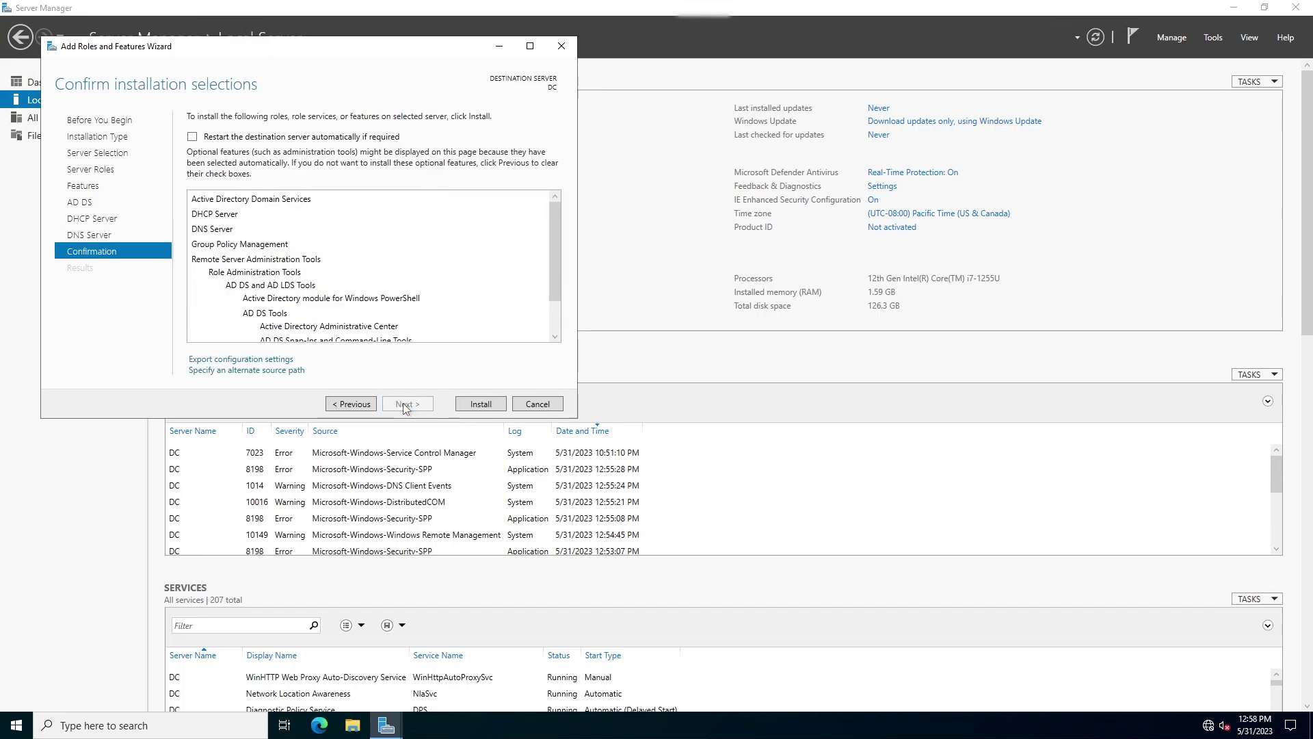
{"action": "left_click", "coordinate": [481, 405]}
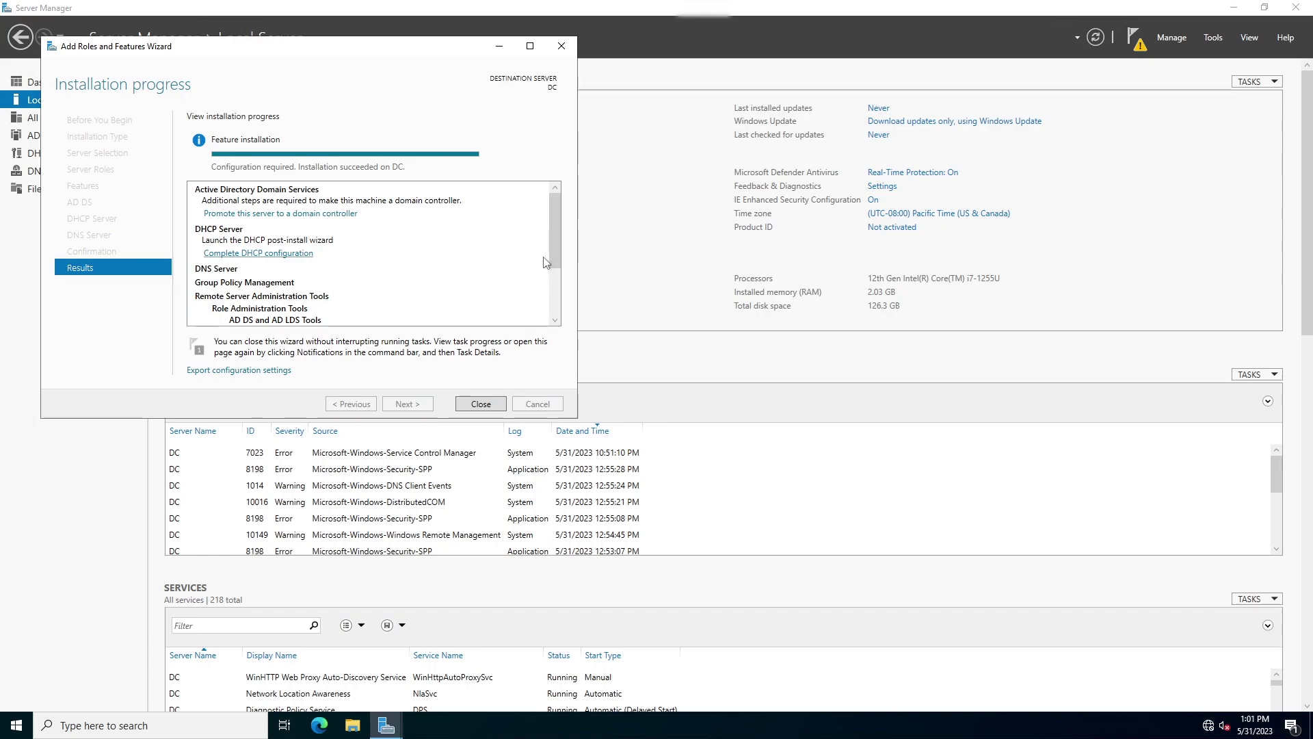
Step: Start domain controller promotion as a new forest with root domain sinaonline.net
{"action": "left_click", "coordinate": [294, 215]}
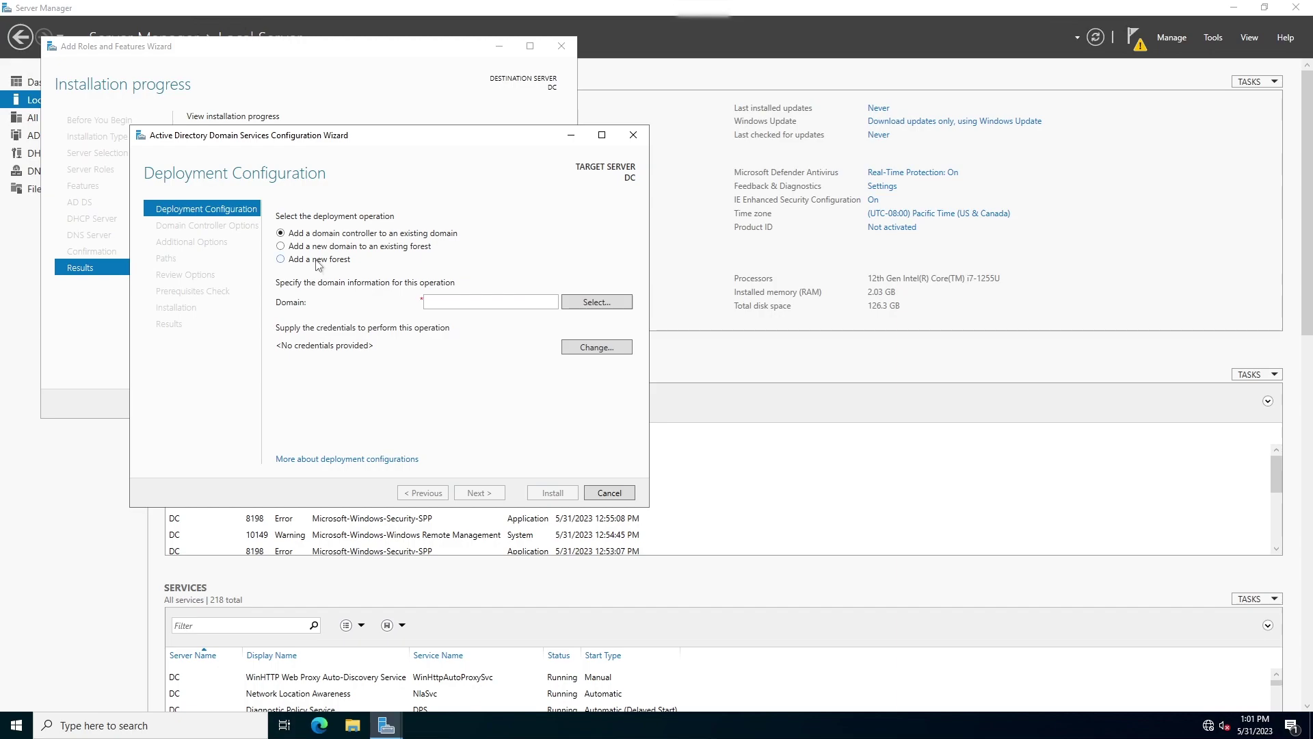
{"action": "left_click", "coordinate": [319, 263]}
{"action": "left_click", "coordinate": [426, 302]}
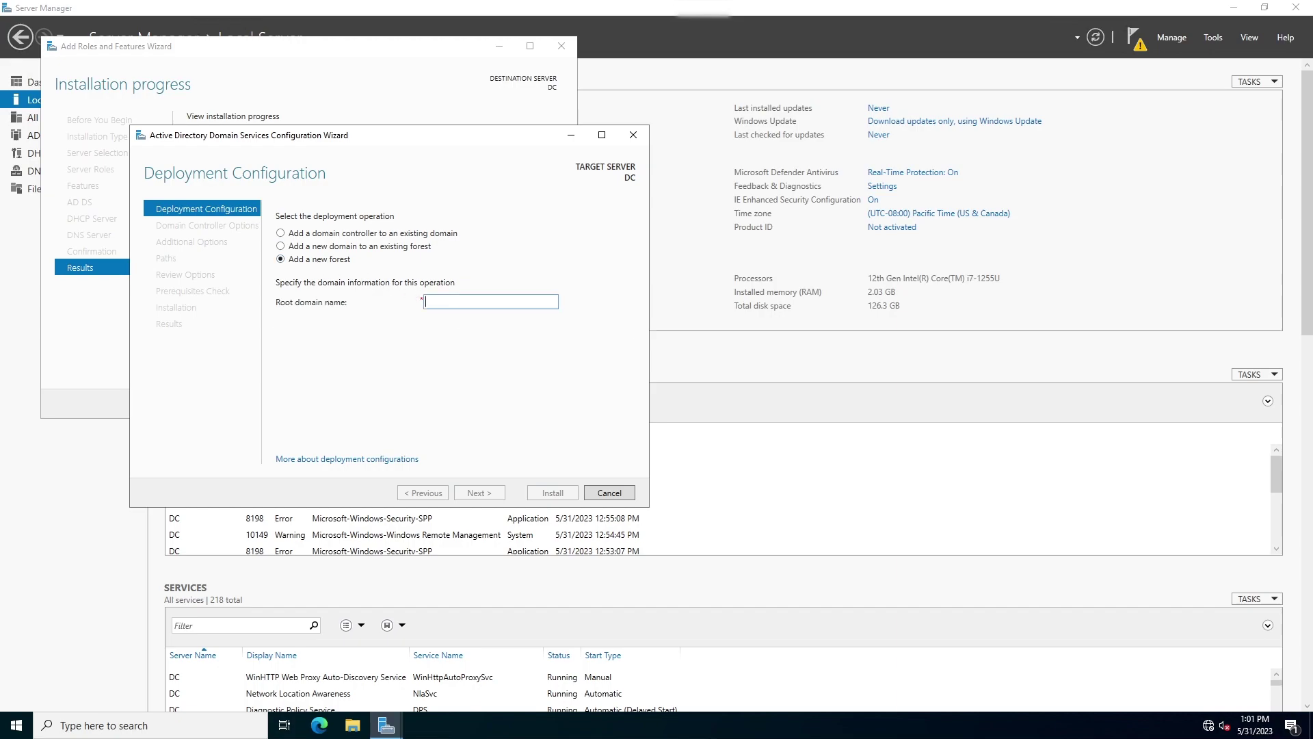
{"action": "type", "text": "sinac"}
{"action": "type", "text": "nline.net"}
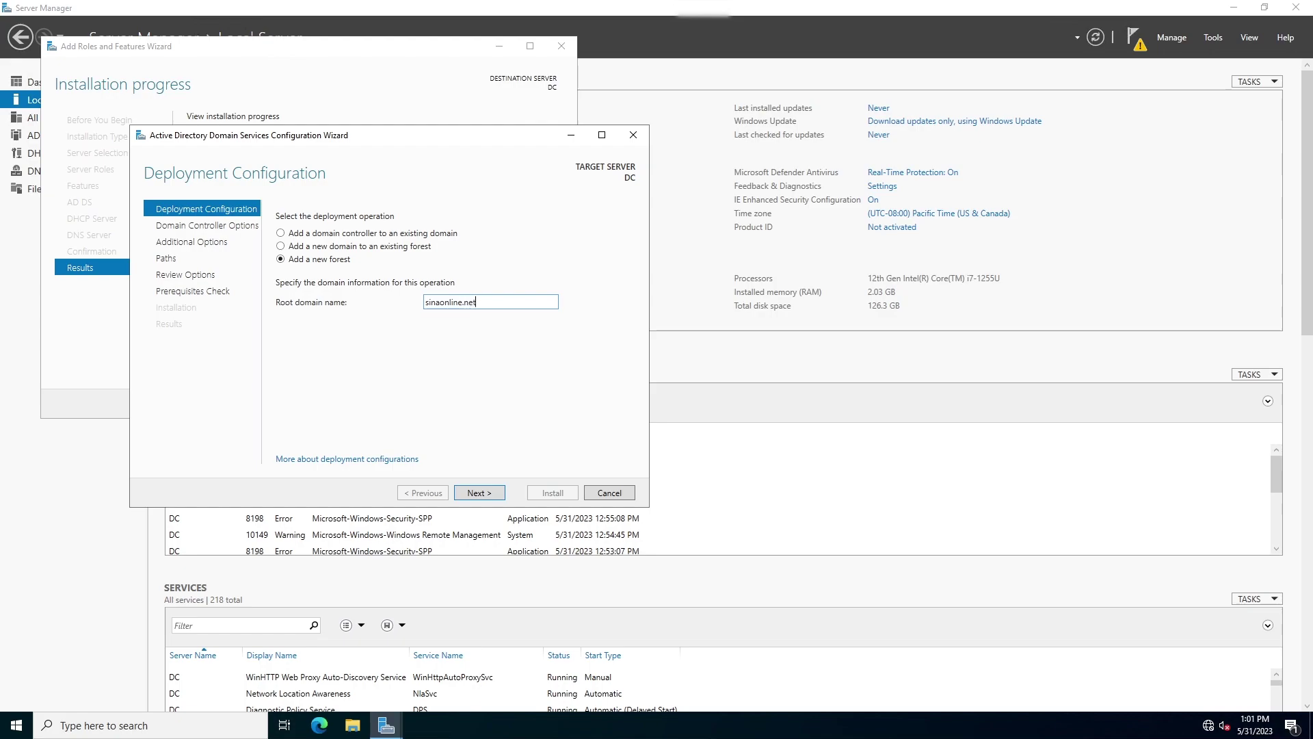
{"action": "left_click", "coordinate": [485, 493]}
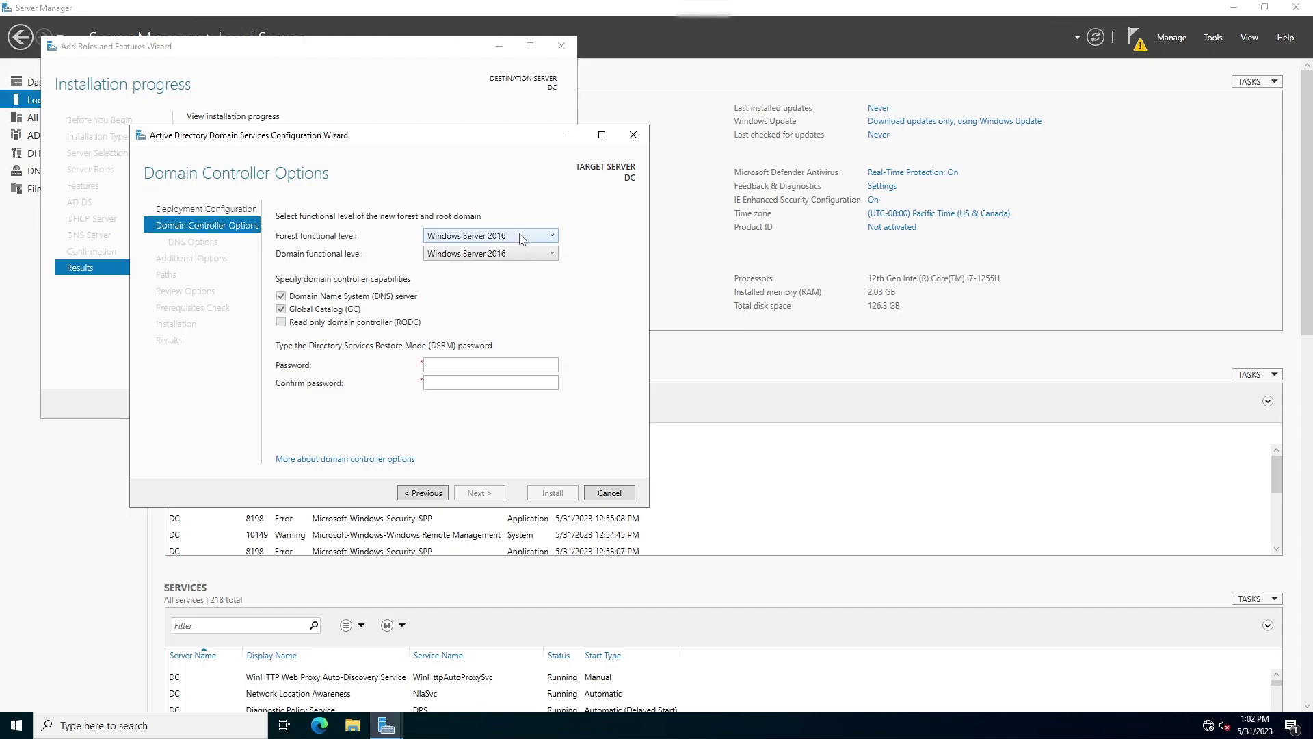
Step: Keep forest and domain functional levels at Windows Server 2016 and enter and confirm the DSRM password
{"action": "left_click", "coordinate": [519, 237]}
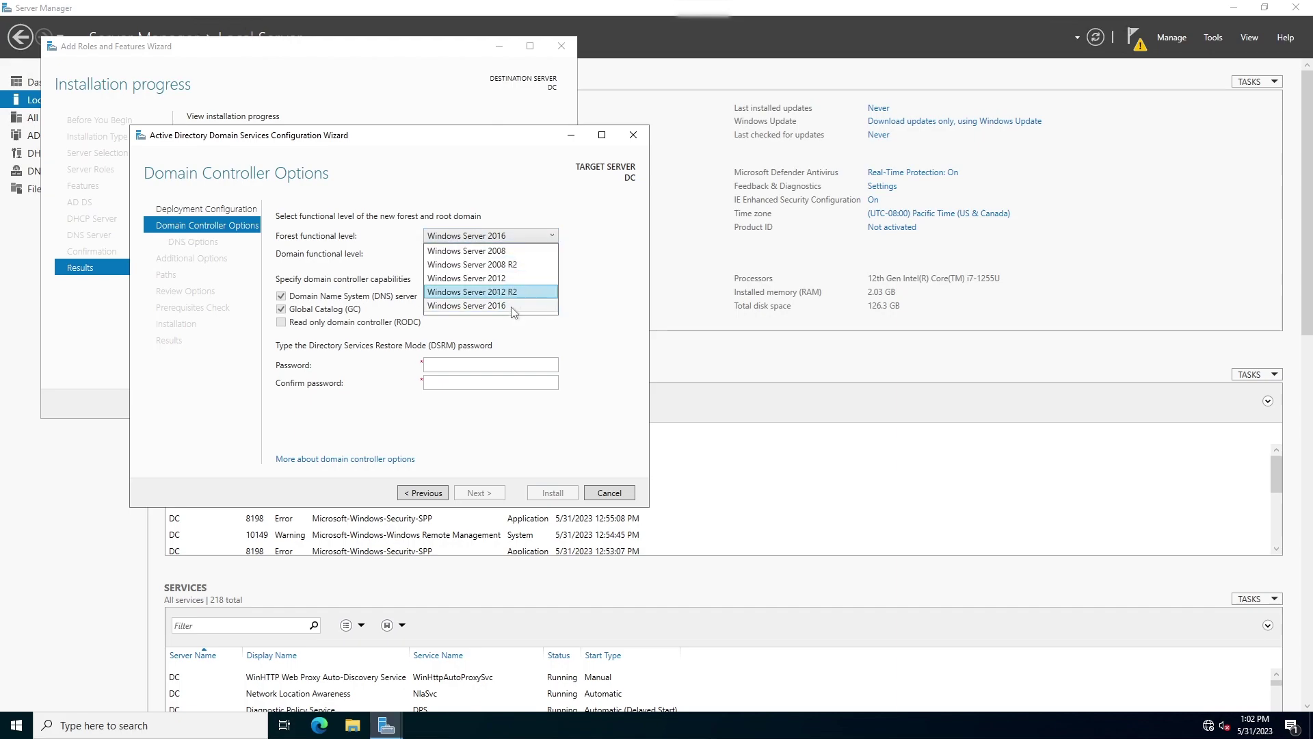
{"action": "left_click", "coordinate": [560, 332]}
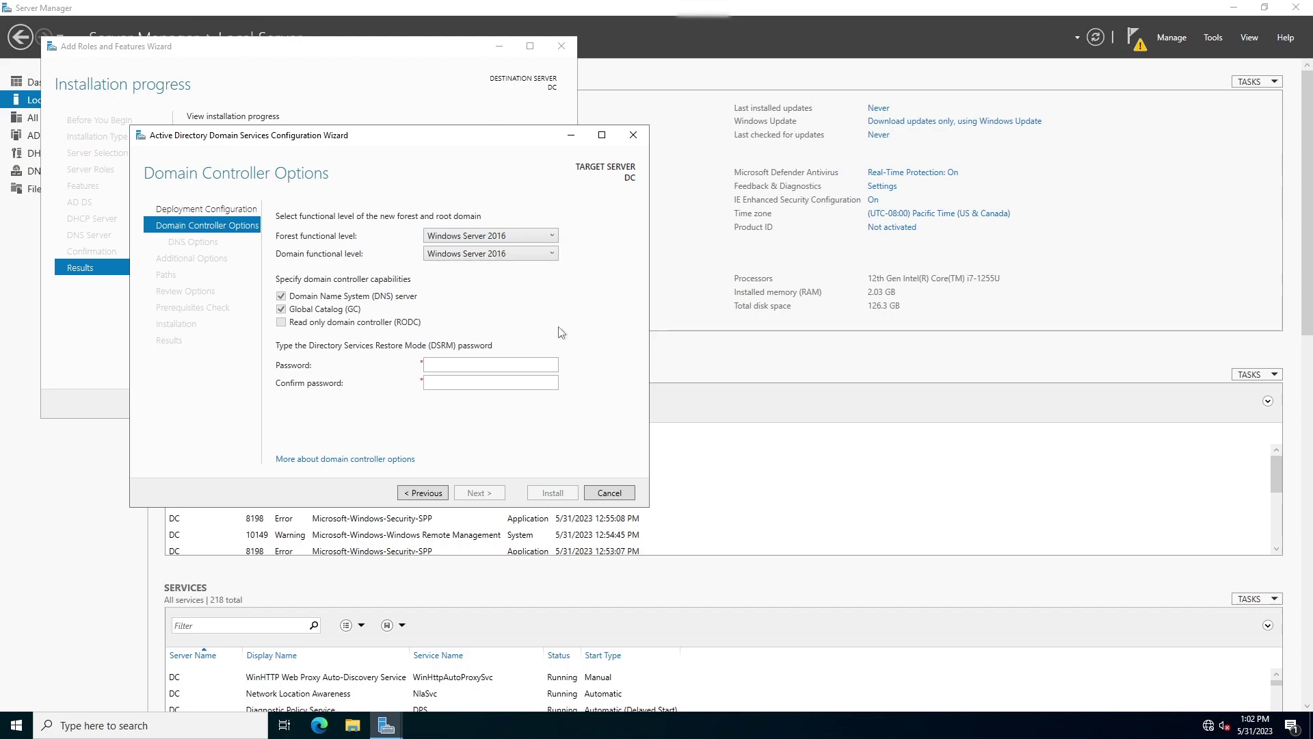
{"action": "left_click", "coordinate": [512, 253]}
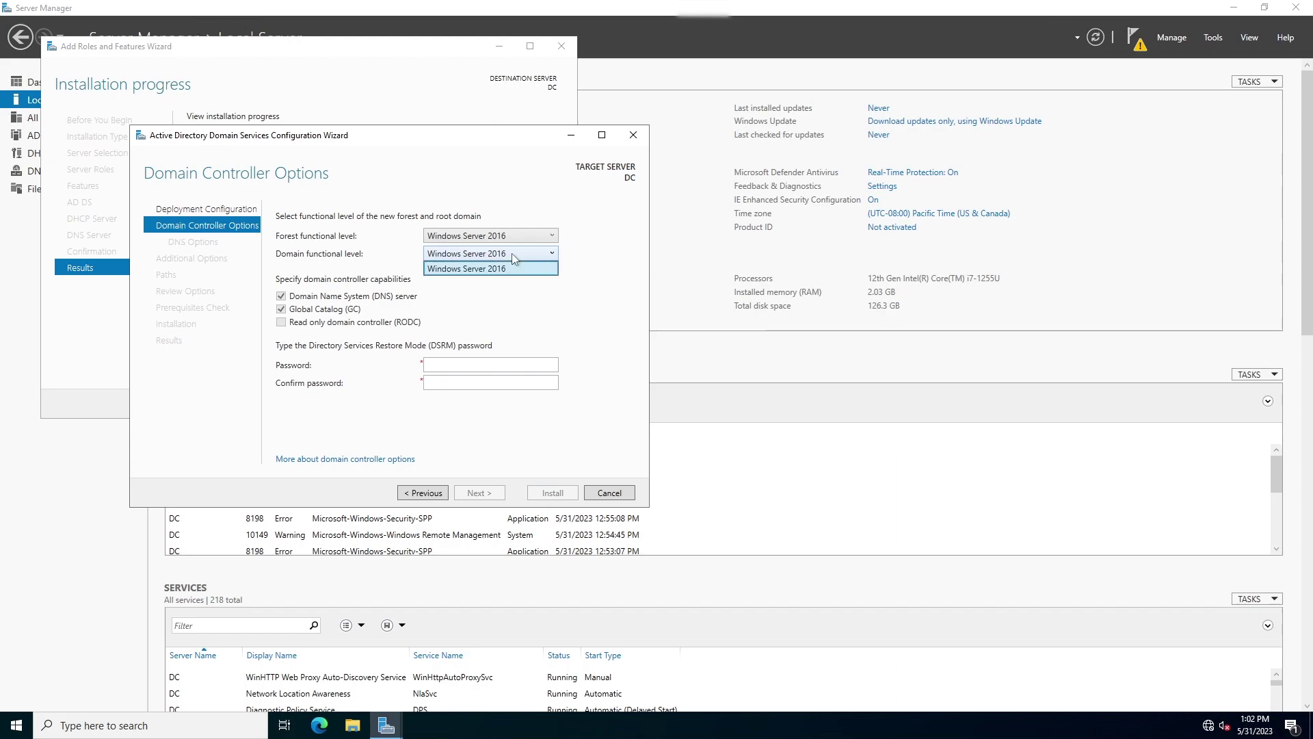
{"action": "left_click", "coordinate": [608, 320]}
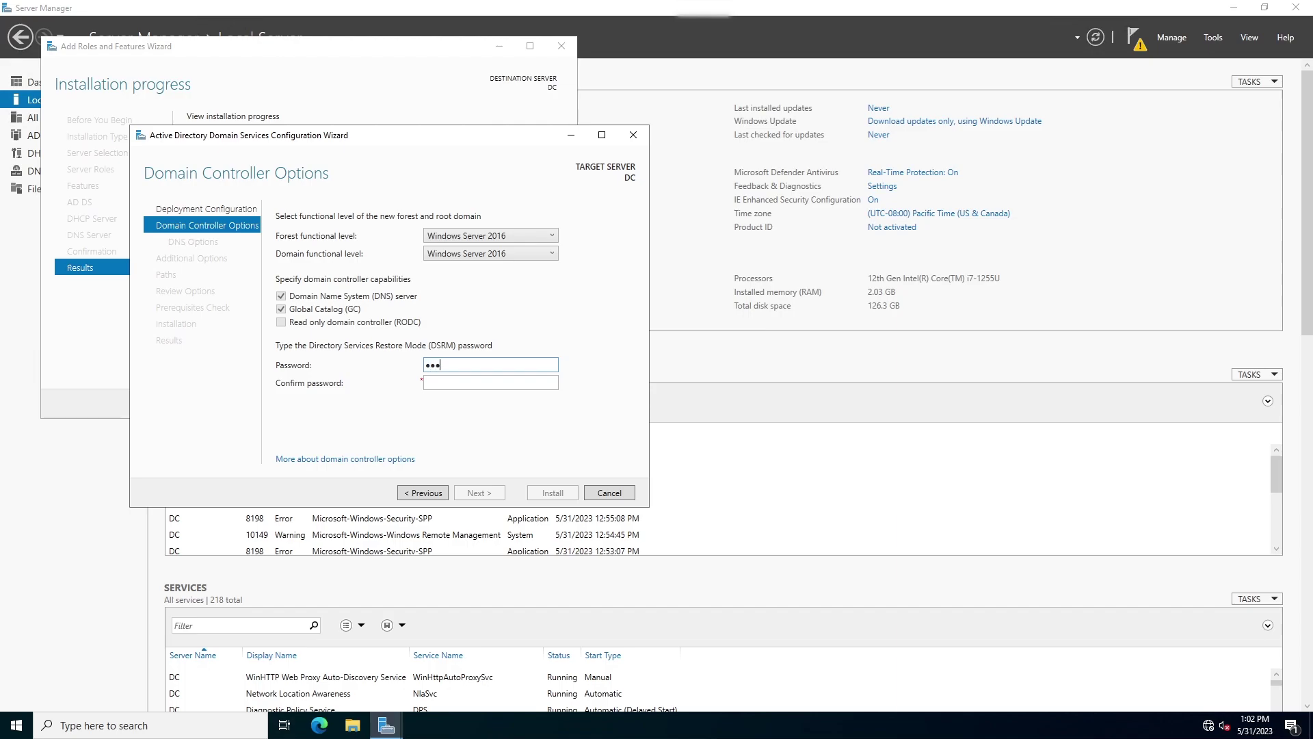
{"action": "left_click", "coordinate": [490, 383]}
{"action": "type", "text": "•••••••••"}
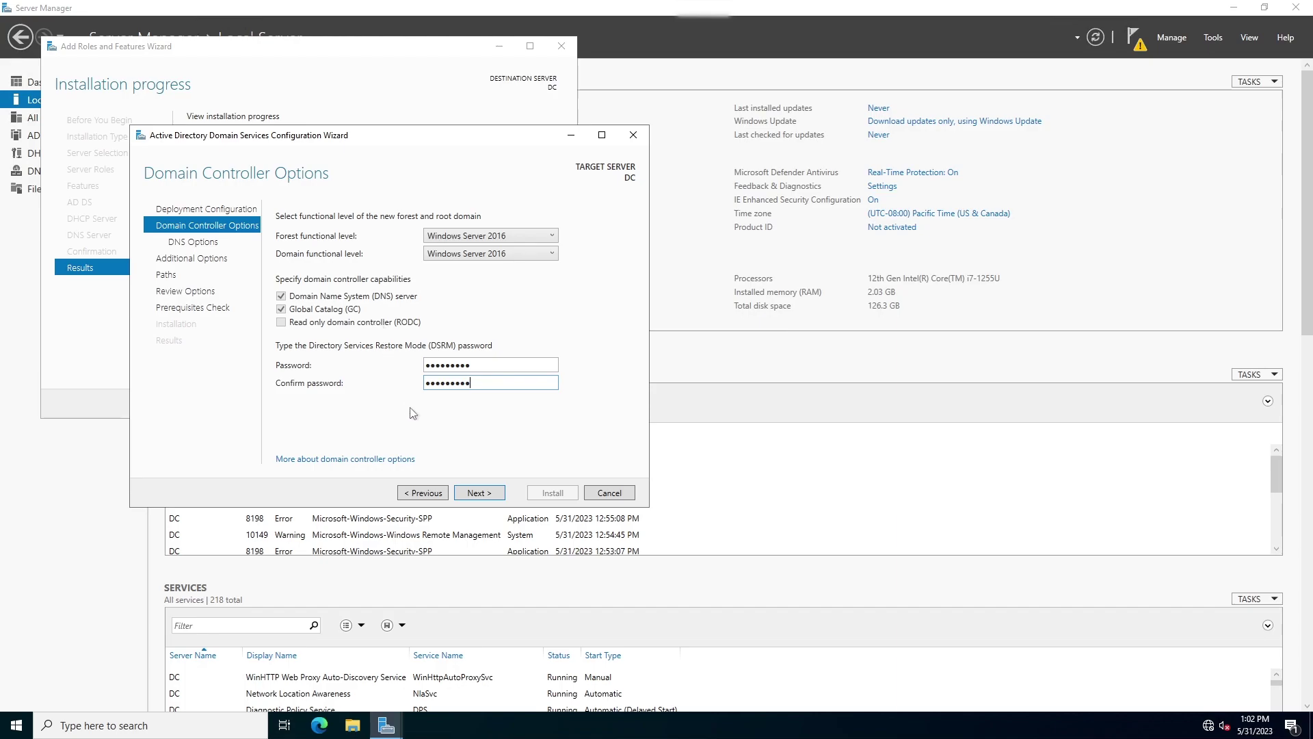
{"action": "left_click", "coordinate": [481, 494]}
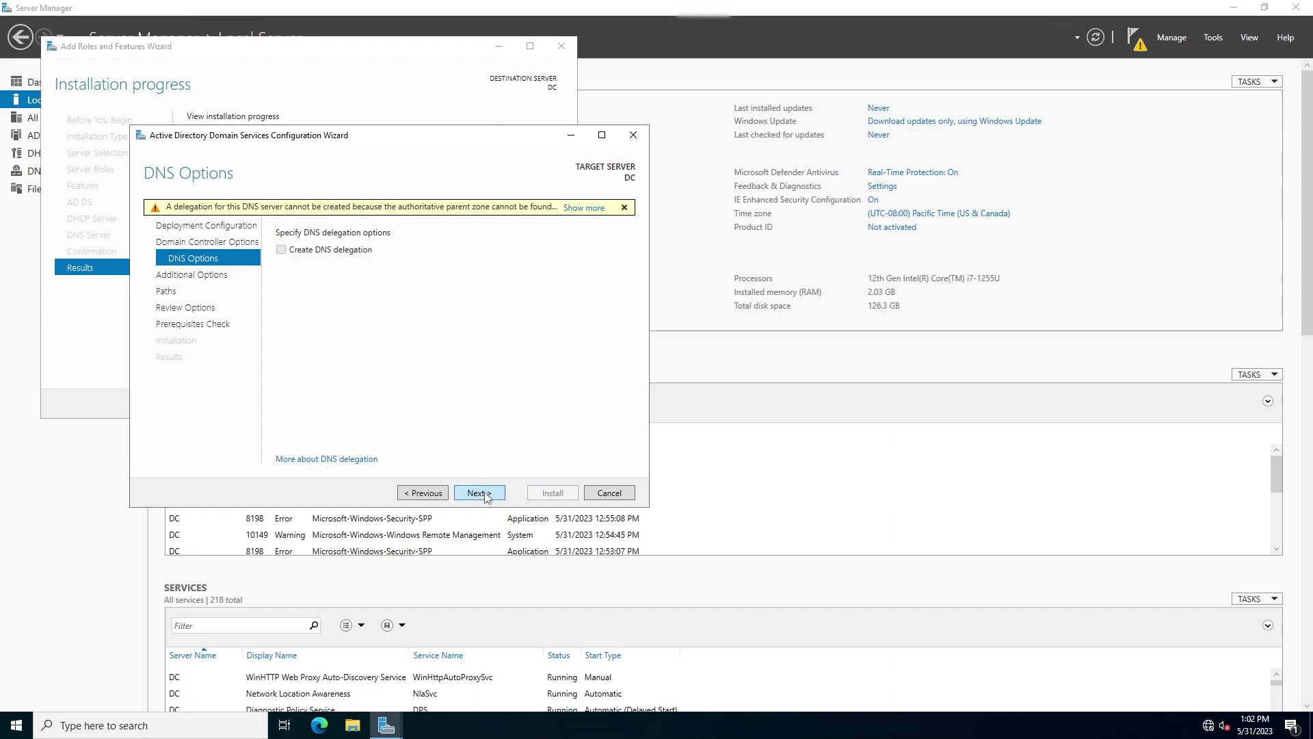
Step: Accept default DNS options, NetBIOS name SINAONLINE, default folder paths and review settings to run prerequisite checks
{"action": "left_click", "coordinate": [486, 494]}
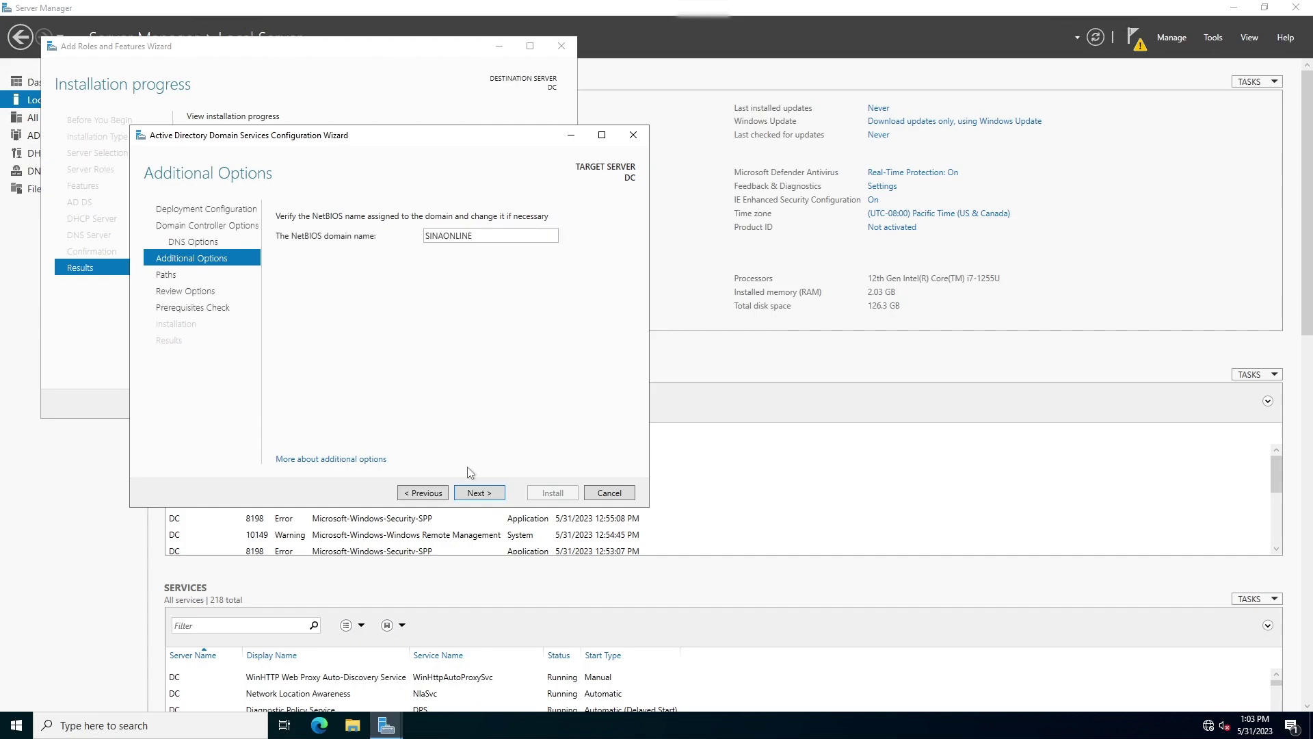
{"action": "left_click", "coordinate": [476, 494]}
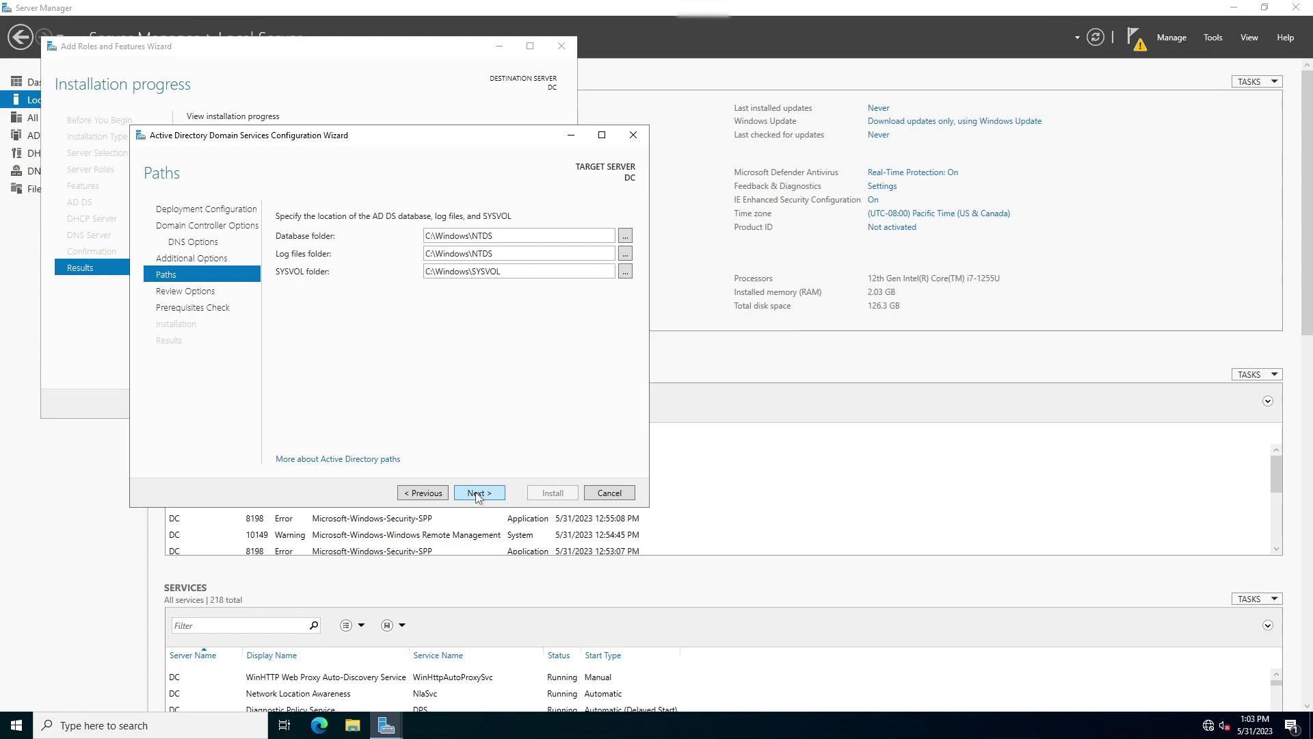
{"action": "left_click", "coordinate": [476, 494]}
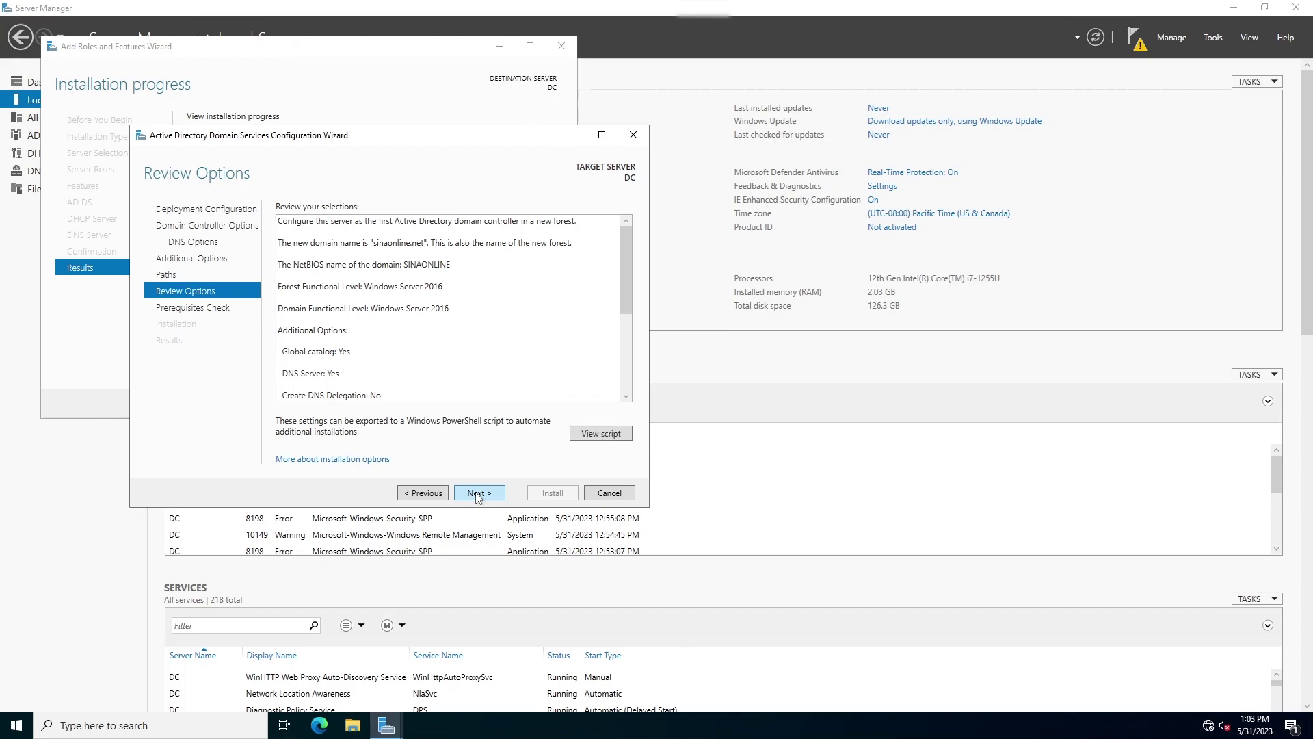
{"action": "left_click", "coordinate": [476, 493]}
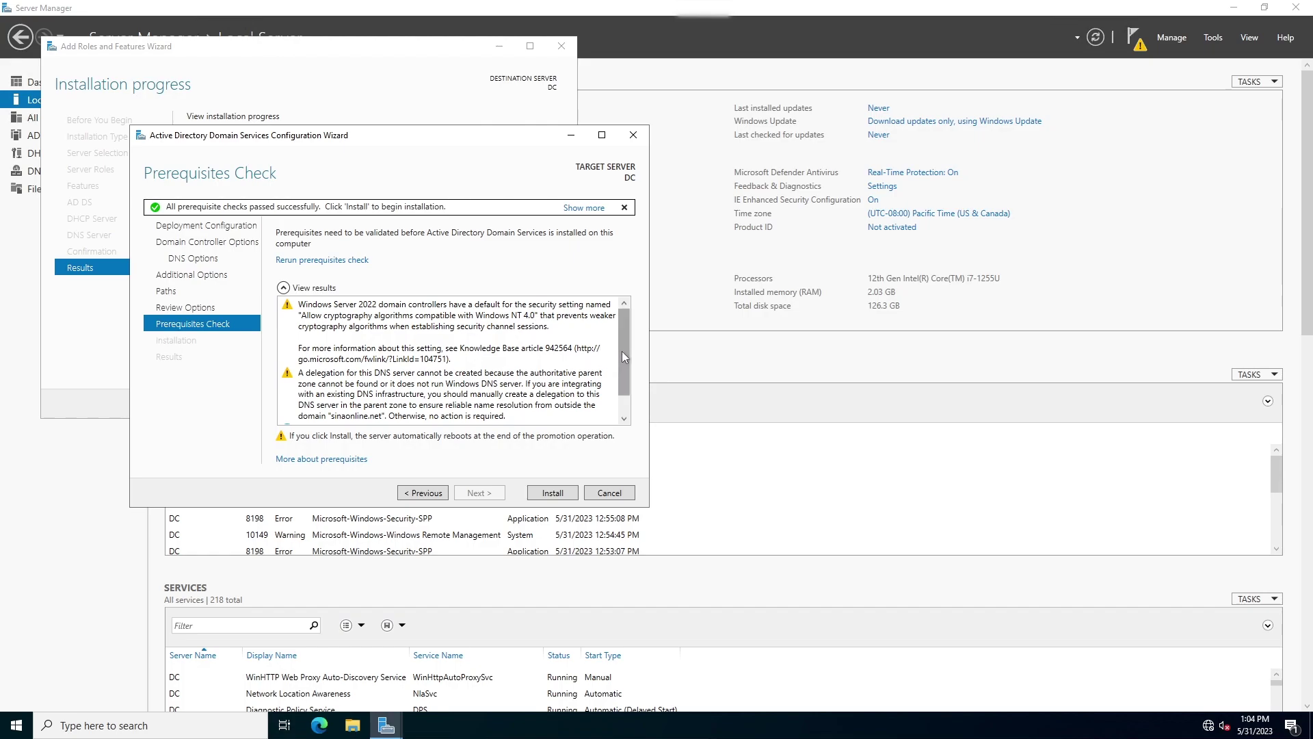
Step: Start installing the AD DS promotion from the Prerequisites Check page
{"action": "left_click_drag", "start_coordinate": [622, 351], "coordinate": [622, 375]}
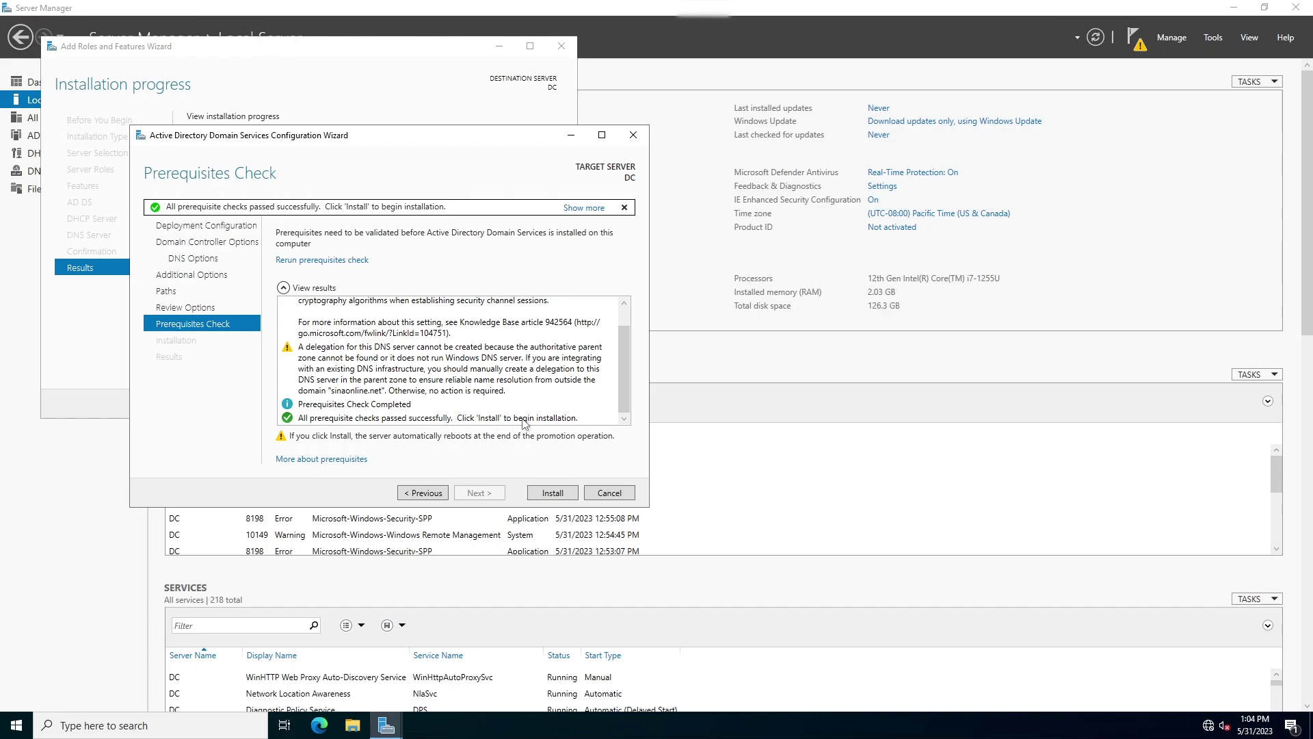
{"action": "left_click", "coordinate": [553, 493]}
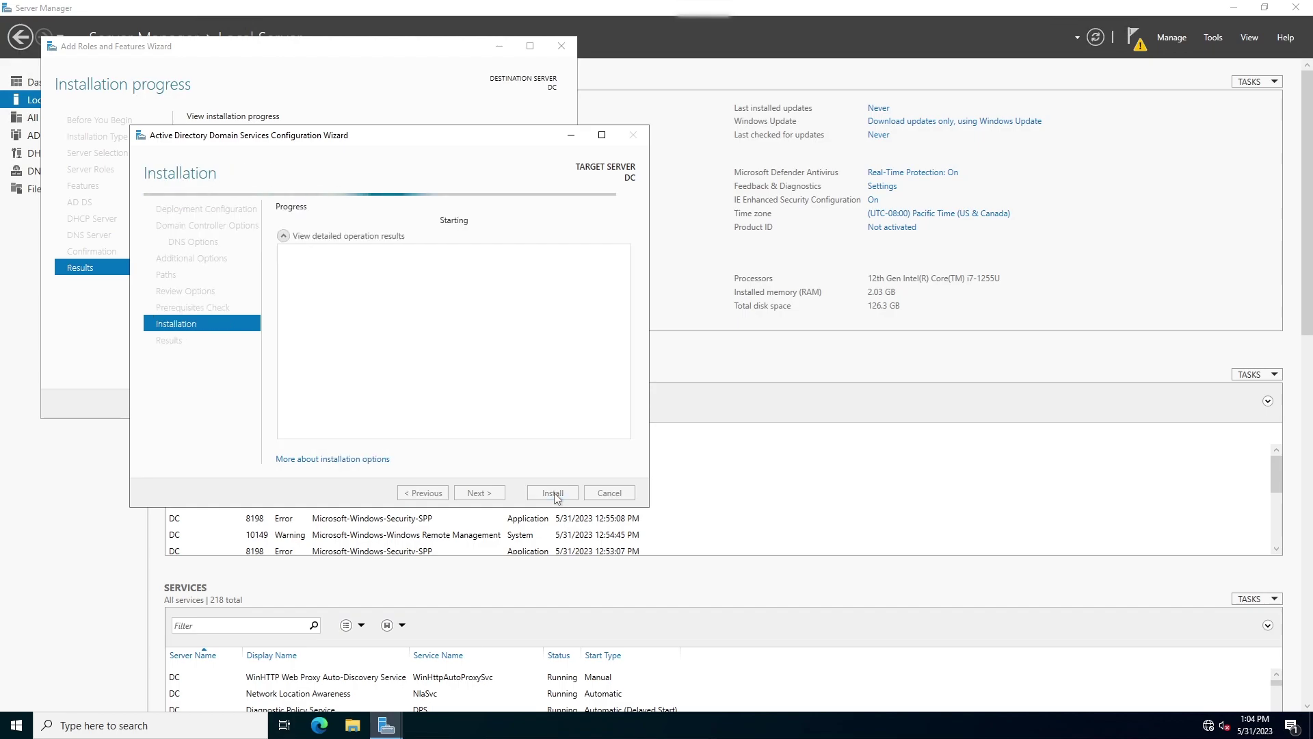
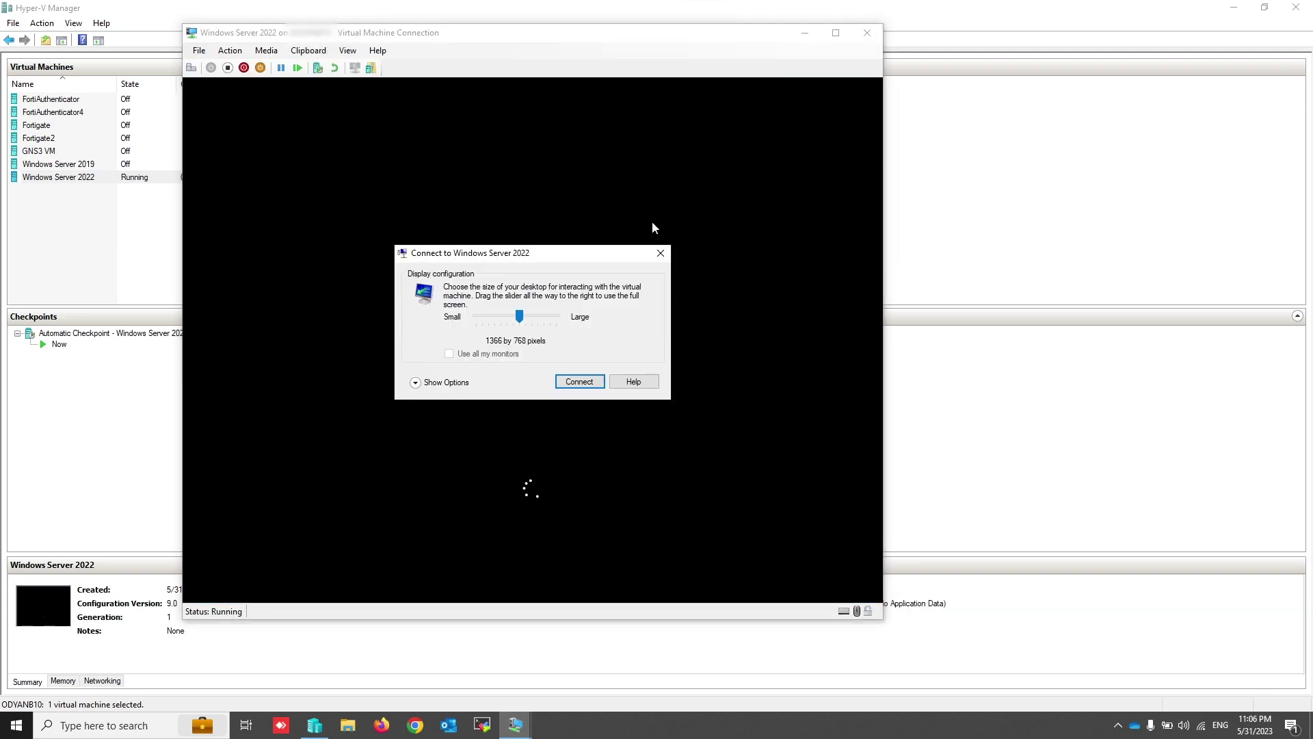
Step: Set the virtual machine connection display size to full screen
{"action": "left_click_drag", "start_coordinate": [519, 316], "coordinate": [558, 316]}
Step: Connect and sign in as the SINAONLINE administrator, dismissing the Windows Admin Center prompt
{"action": "left_click", "coordinate": [580, 382]}
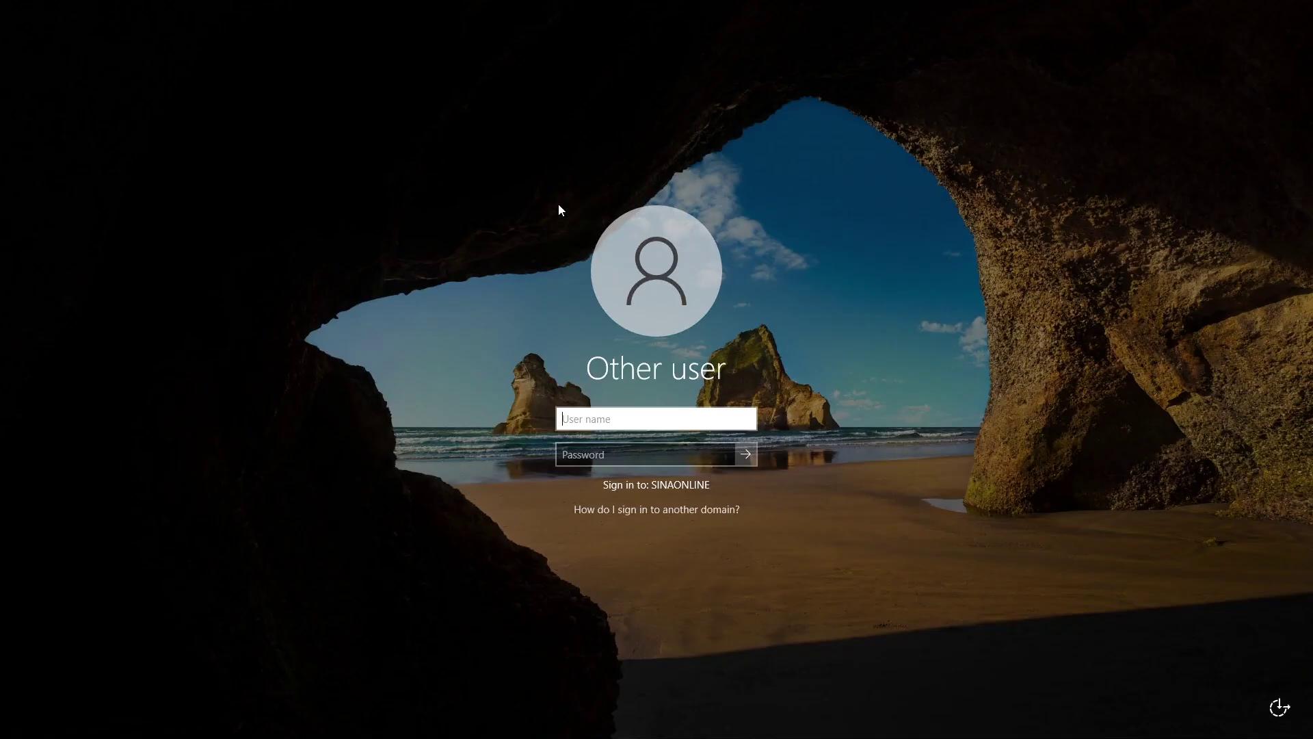
{"action": "type", "text": "administrator"}
{"action": "key", "text": "Tab"}
{"action": "type", "text": "•"}
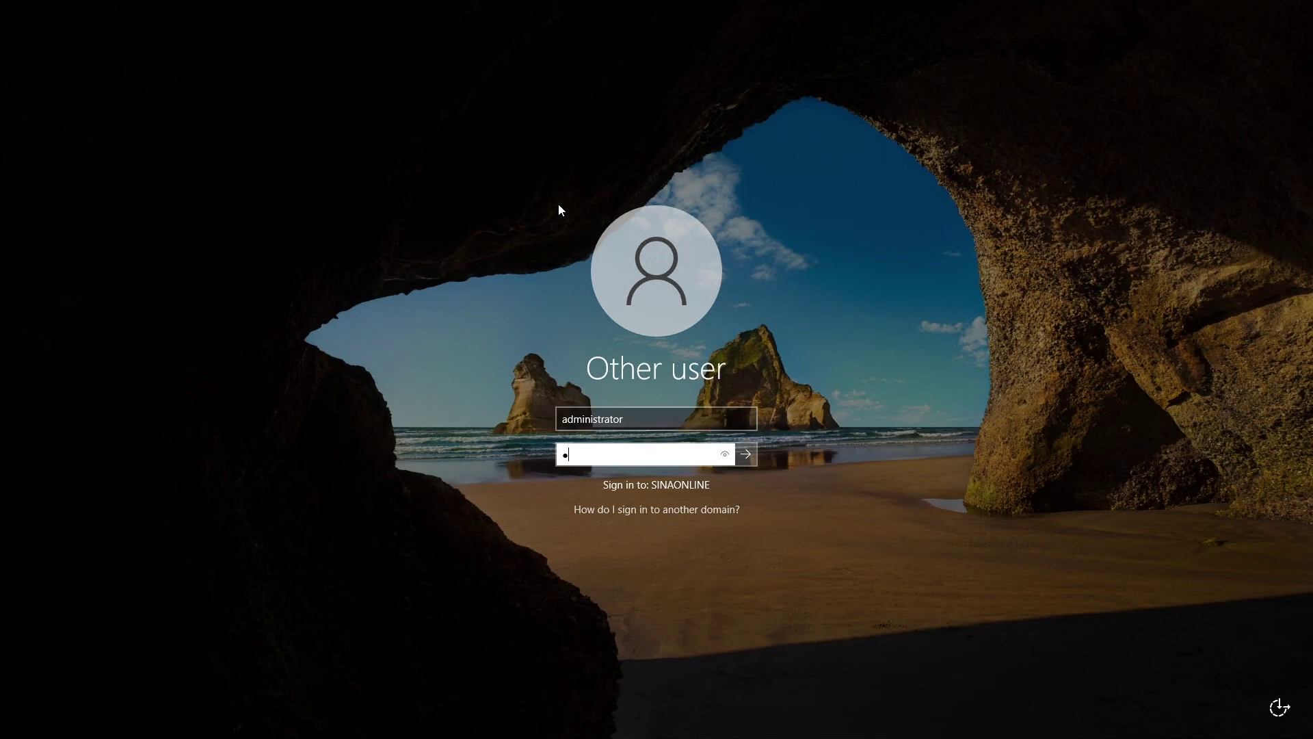
{"action": "type", "text": "••••••"}
{"action": "left_click", "coordinate": [752, 455]}
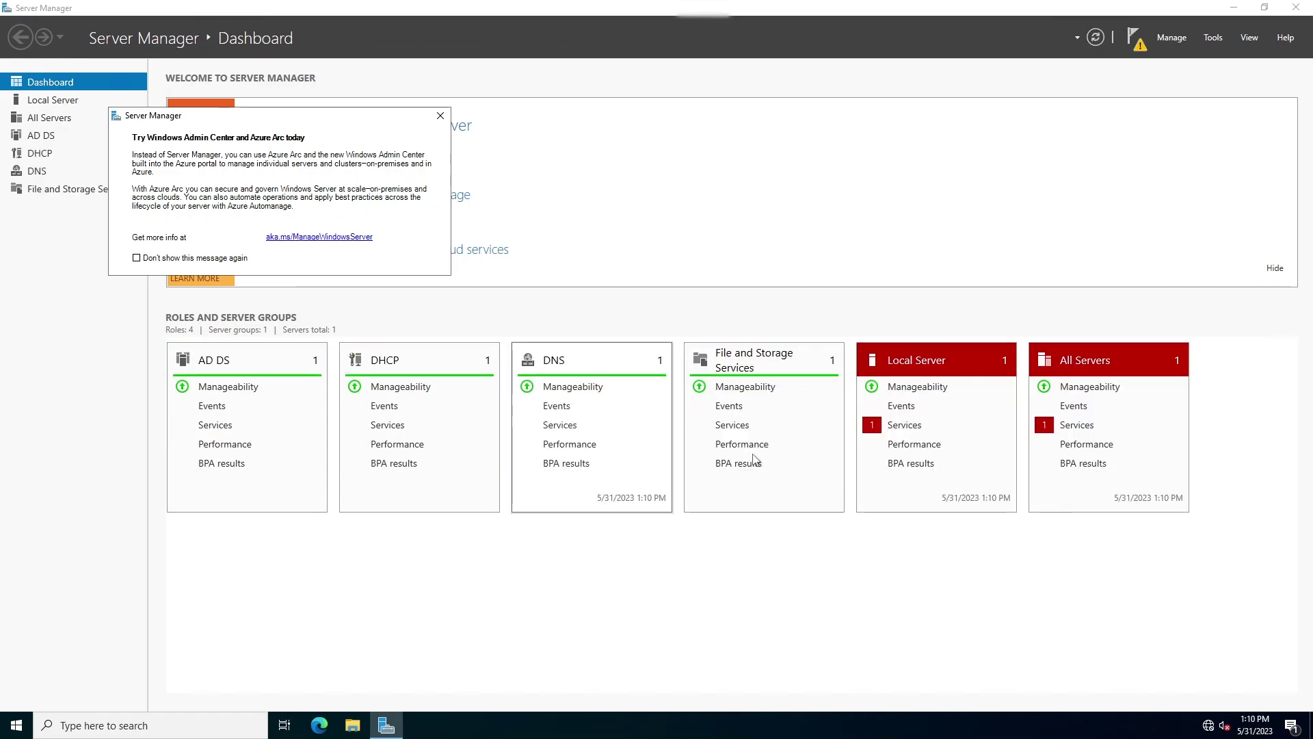
{"action": "left_click", "coordinate": [441, 116]}
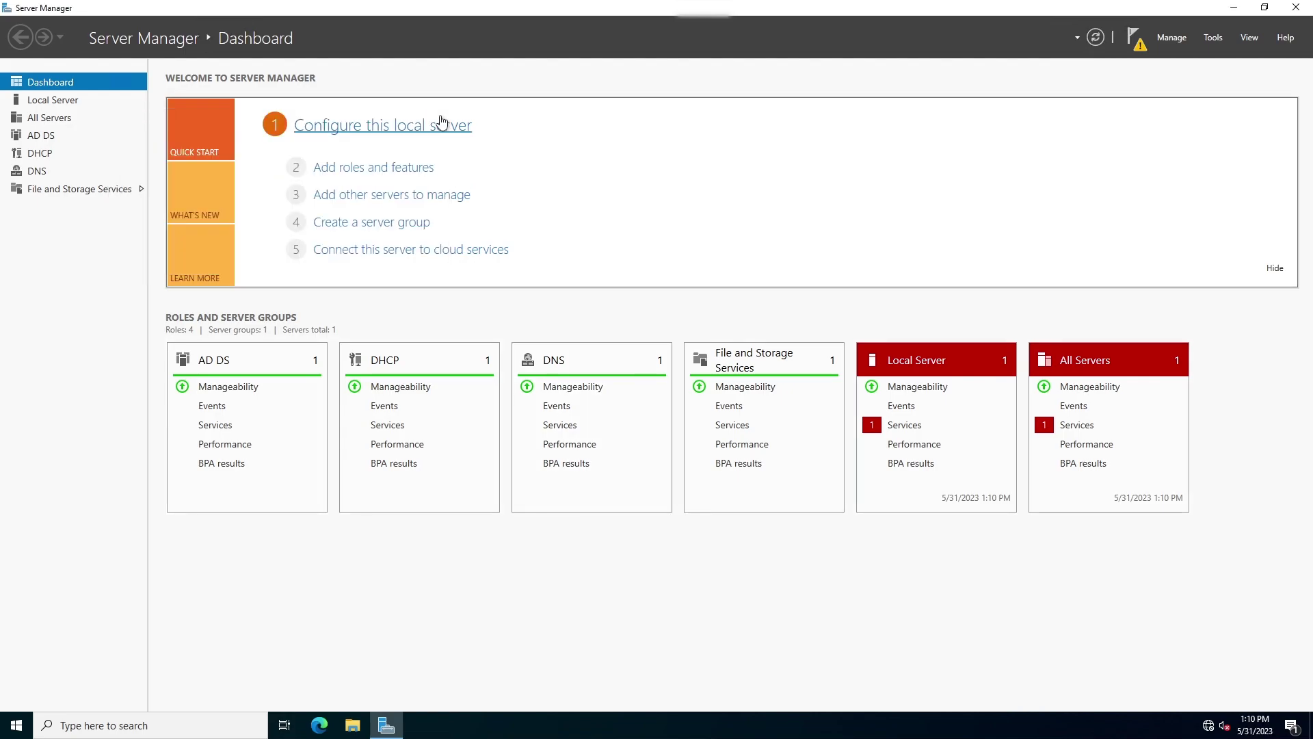
Step: Complete the DHCP post-install configuration, authorizing the server in AD DS, and confirm it finished
{"action": "left_click", "coordinate": [1134, 40]}
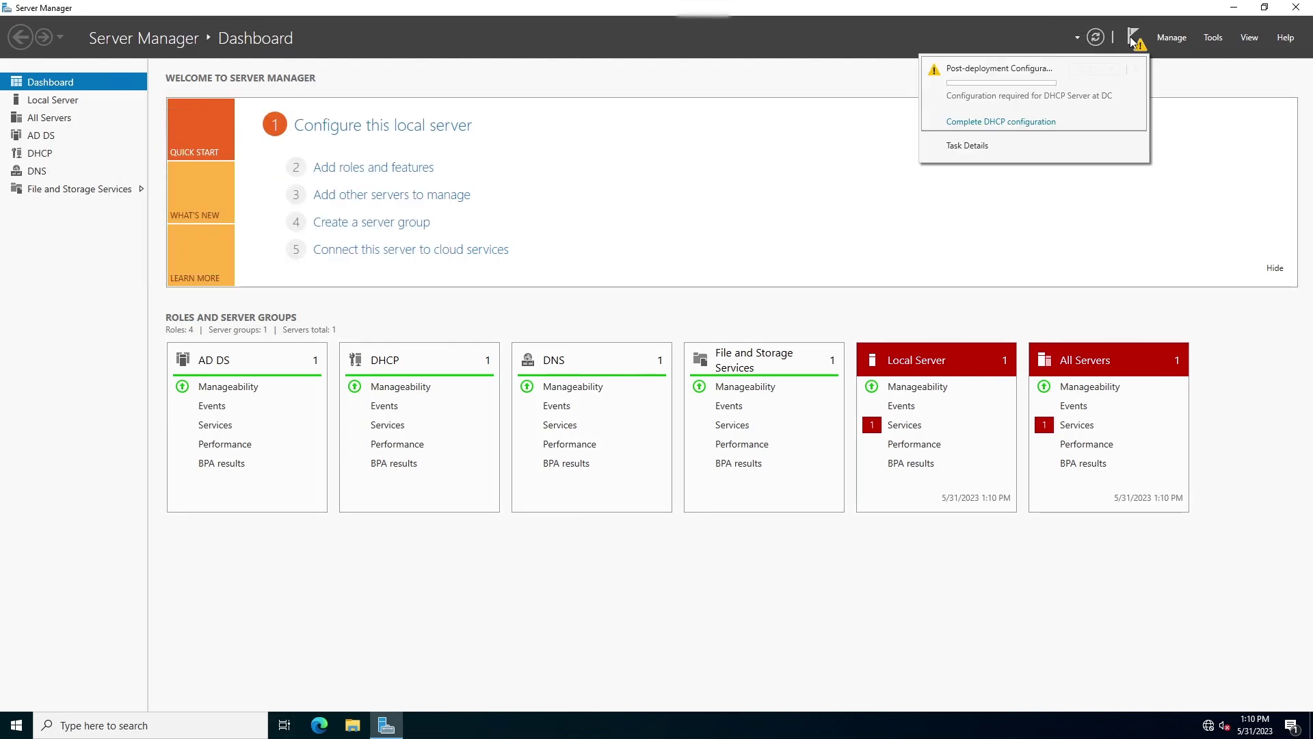
{"action": "left_click", "coordinate": [1007, 123]}
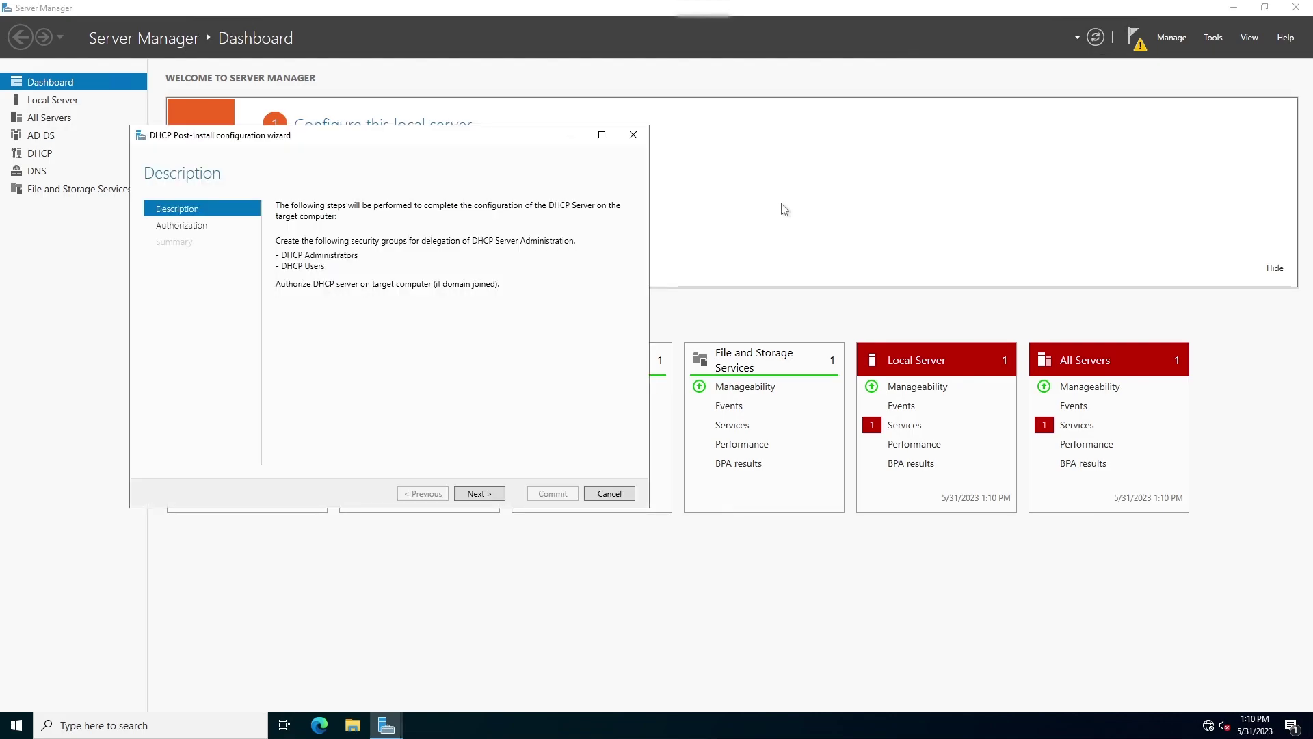
{"action": "left_click", "coordinate": [482, 494]}
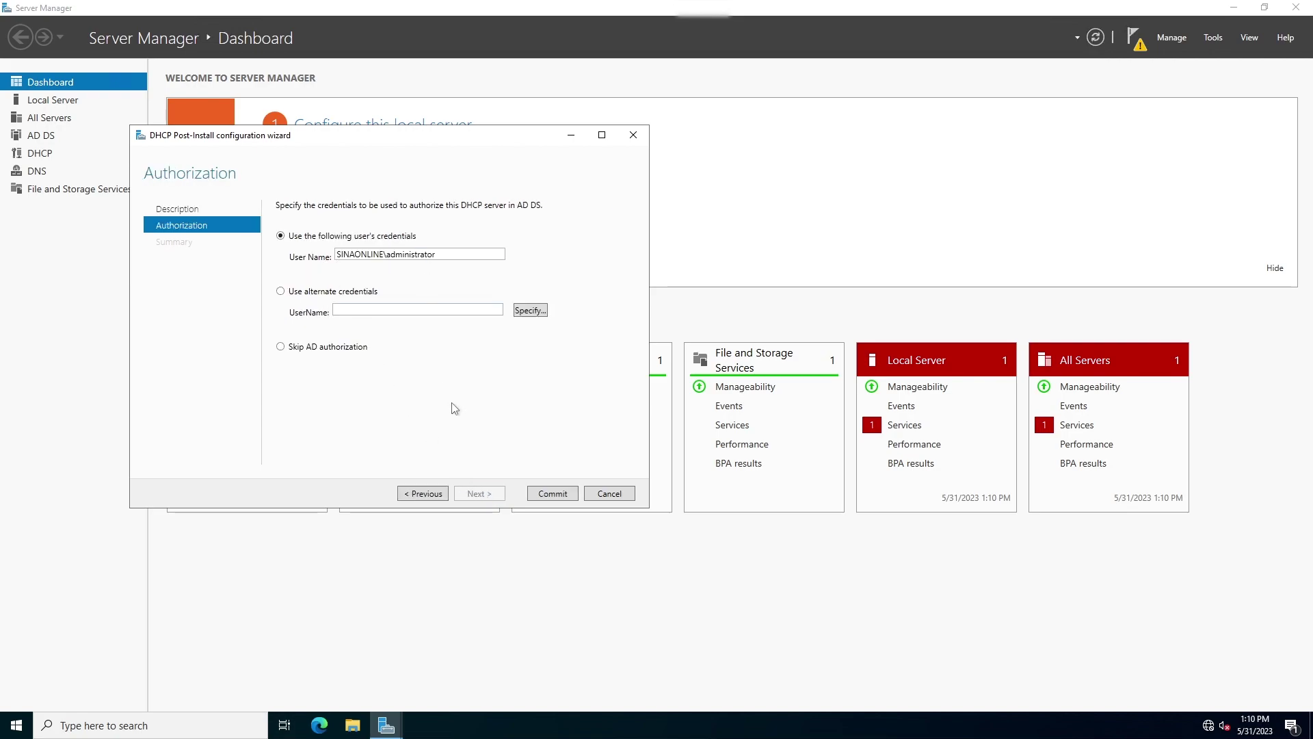
{"action": "left_click", "coordinate": [553, 493]}
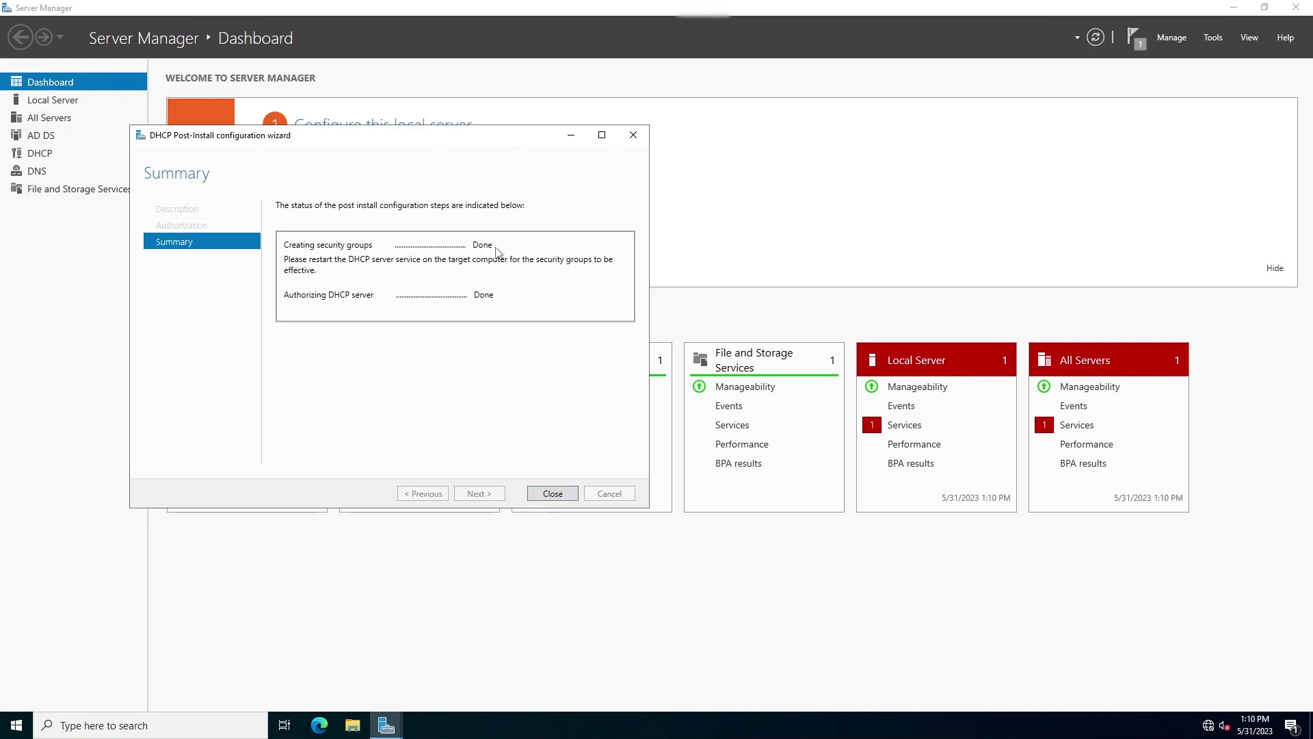
{"action": "left_click", "coordinate": [553, 493]}
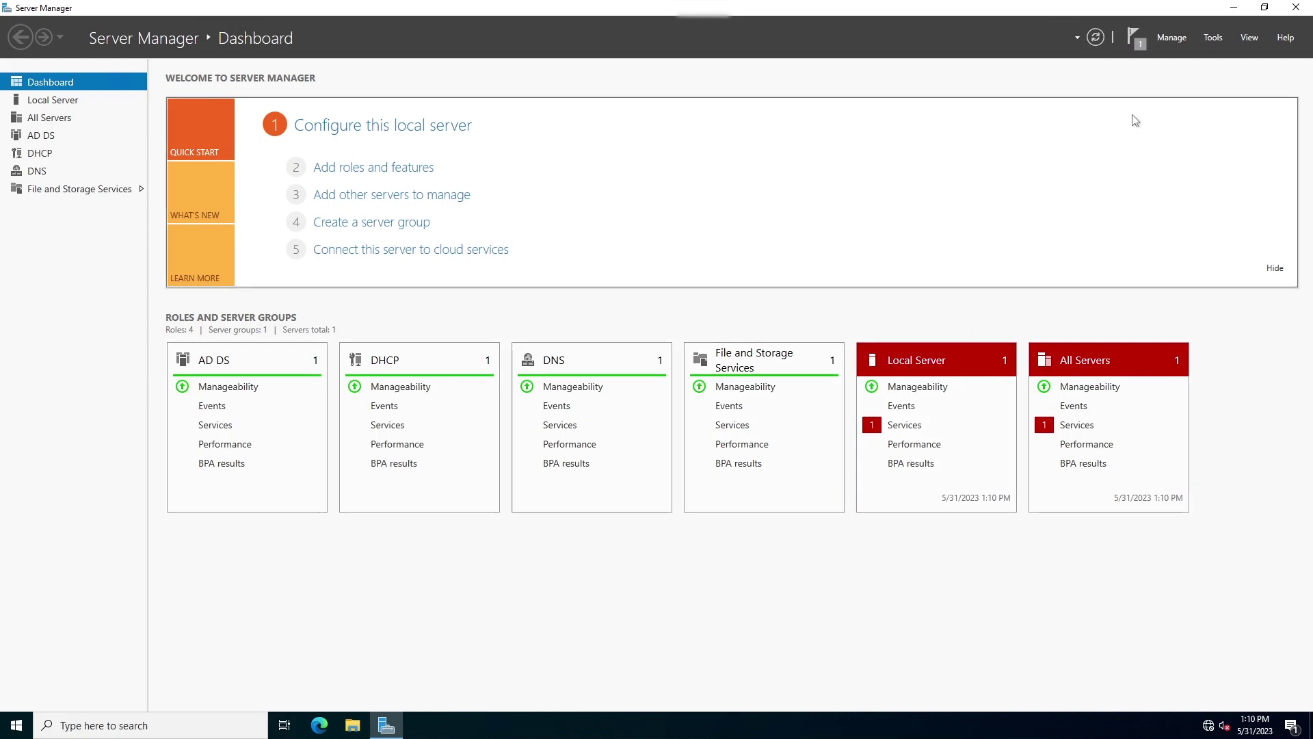
{"action": "left_click", "coordinate": [1134, 40]}
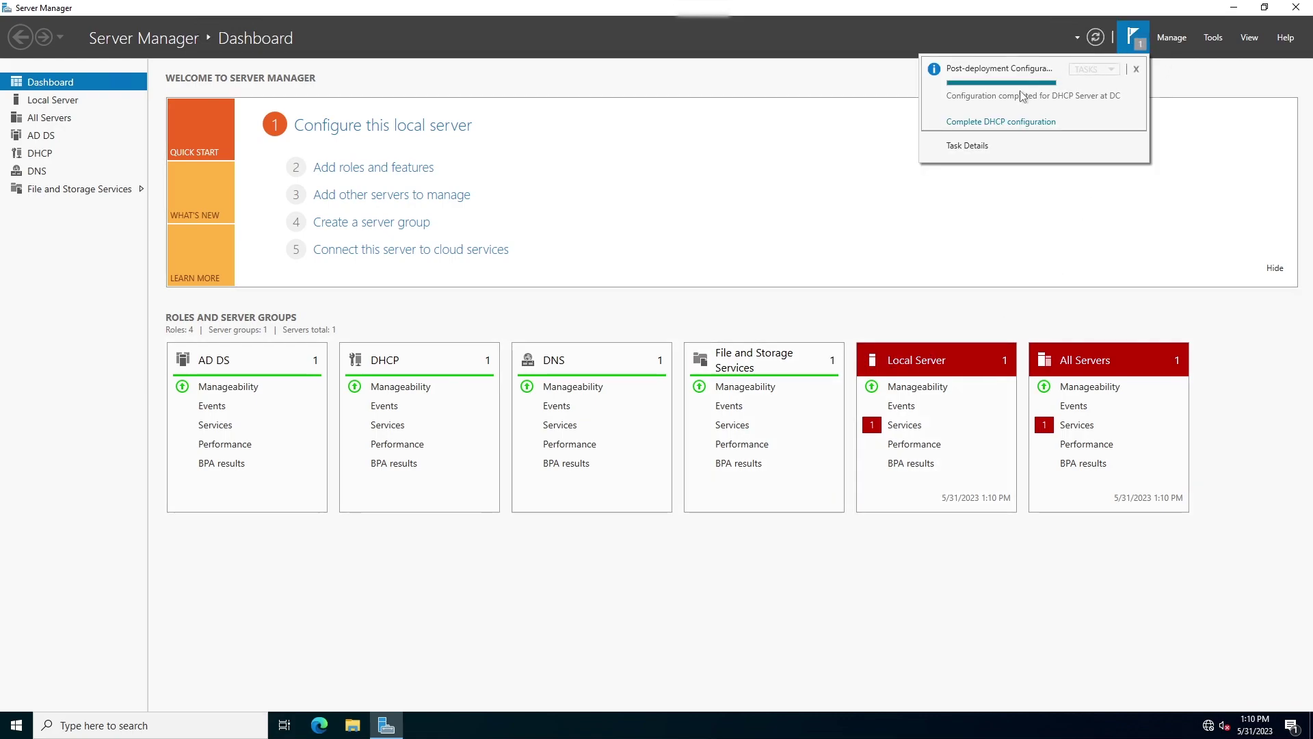
{"action": "left_click", "coordinate": [18, 728]}
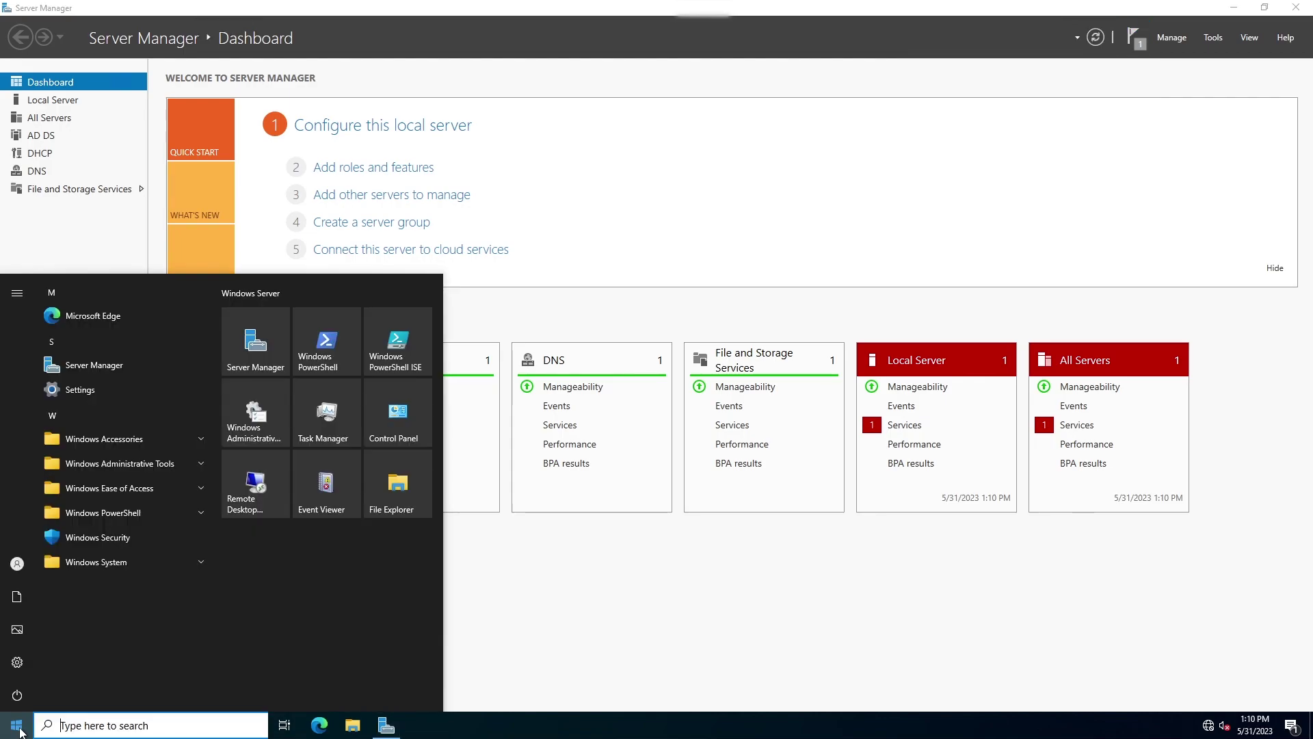
{"action": "left_click", "coordinate": [152, 467]}
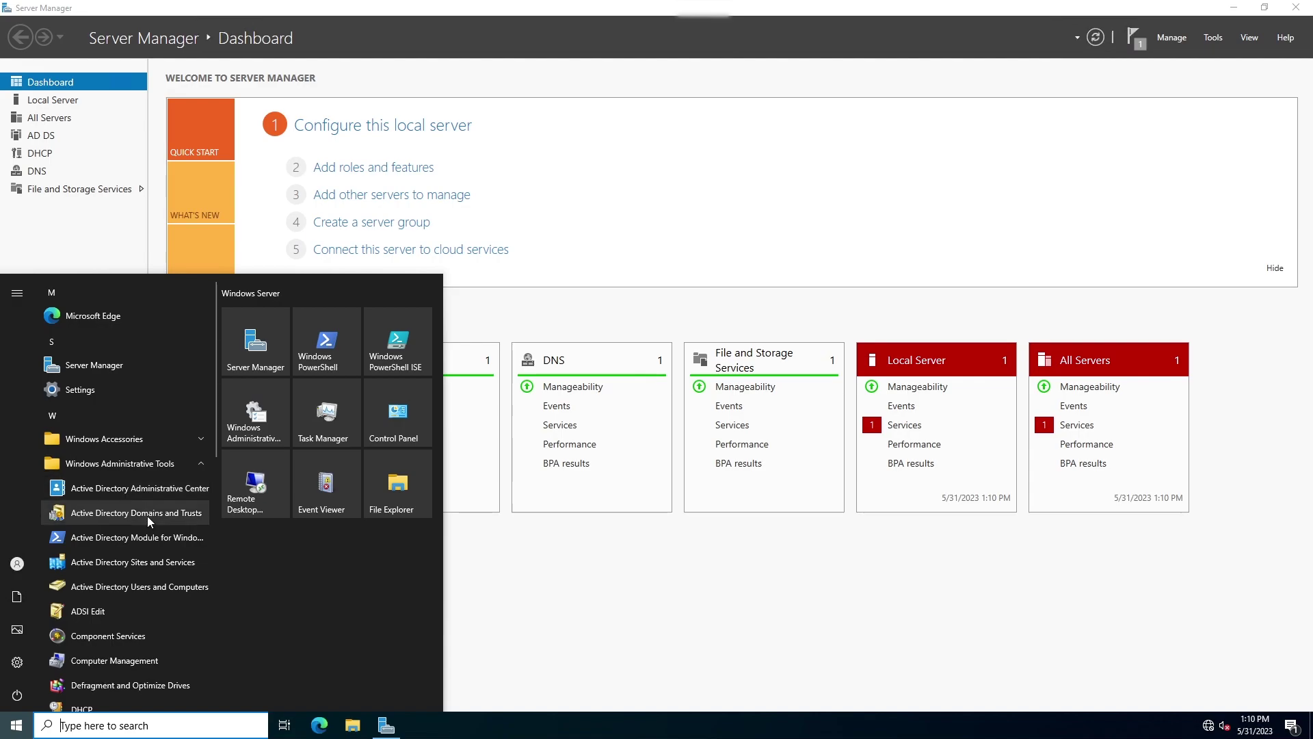
{"action": "left_click", "coordinate": [153, 586]}
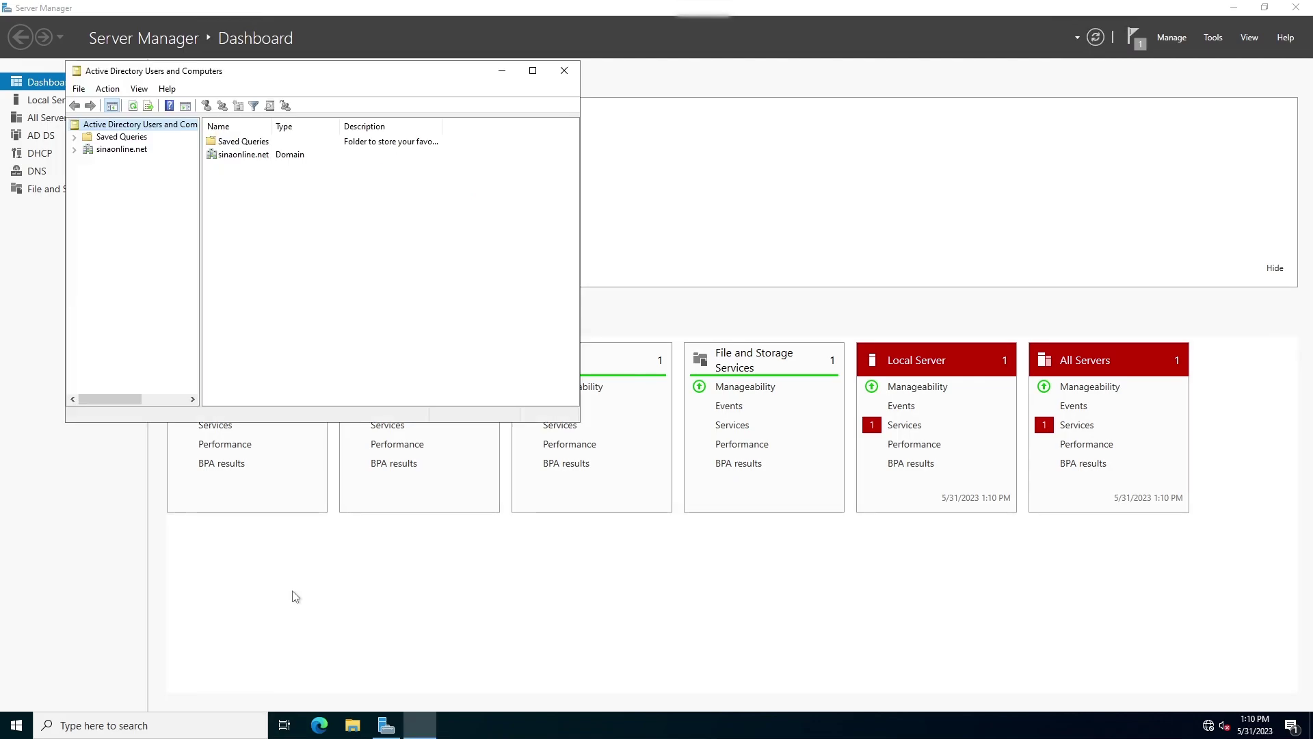
{"action": "double_click", "coordinate": [104, 149]}
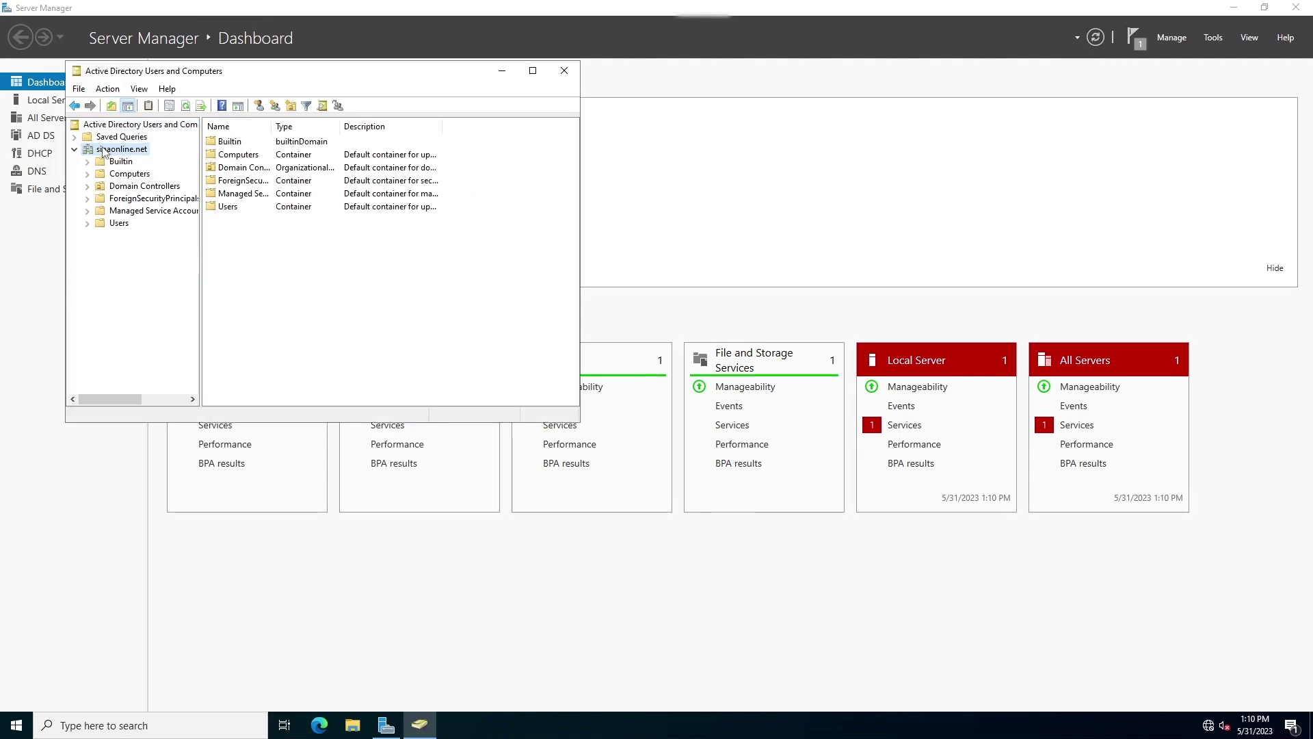
{"action": "left_click", "coordinate": [130, 185]}
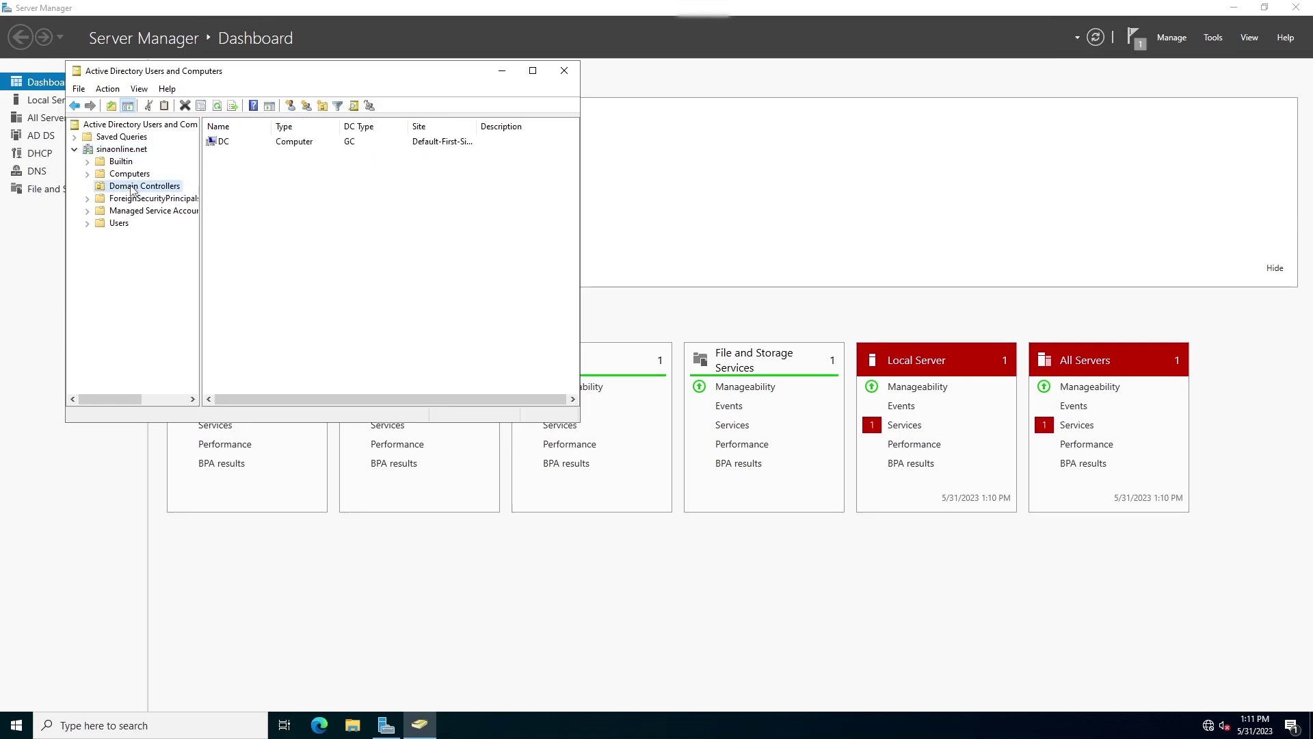
{"action": "left_click", "coordinate": [222, 142]}
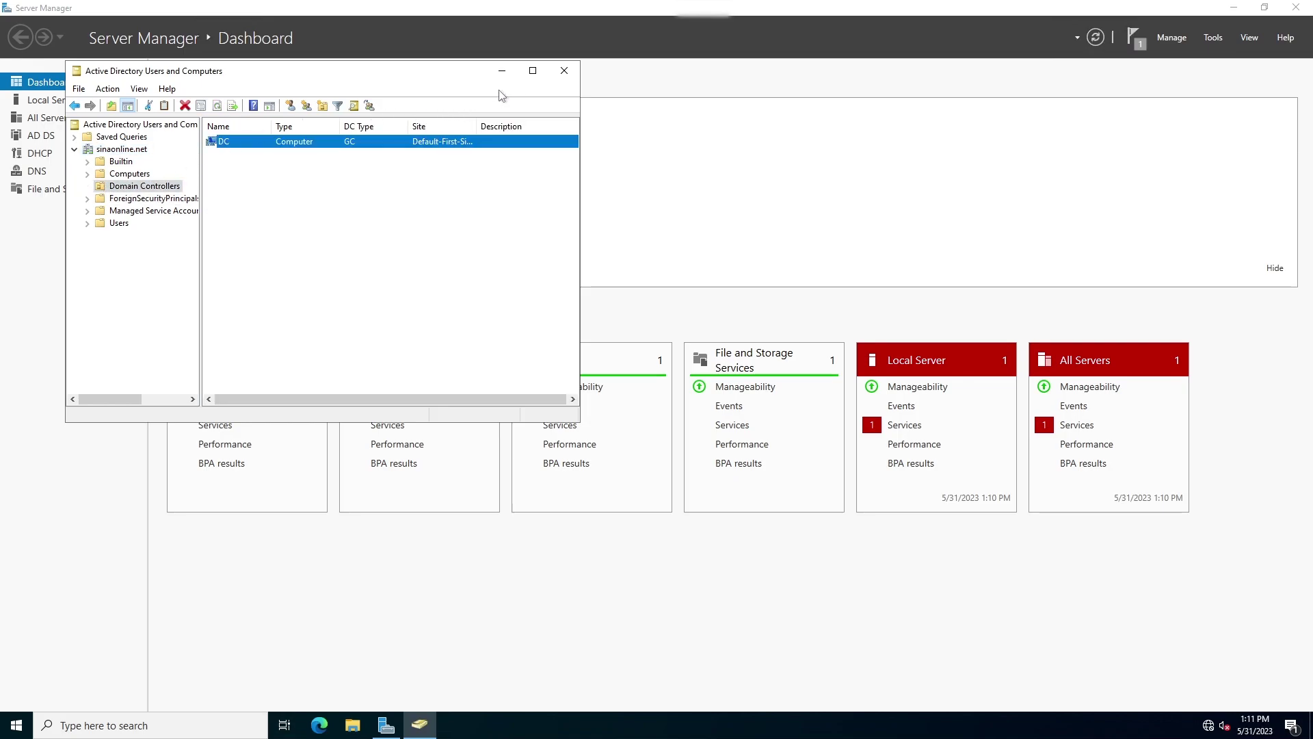
{"action": "left_click", "coordinate": [565, 72]}
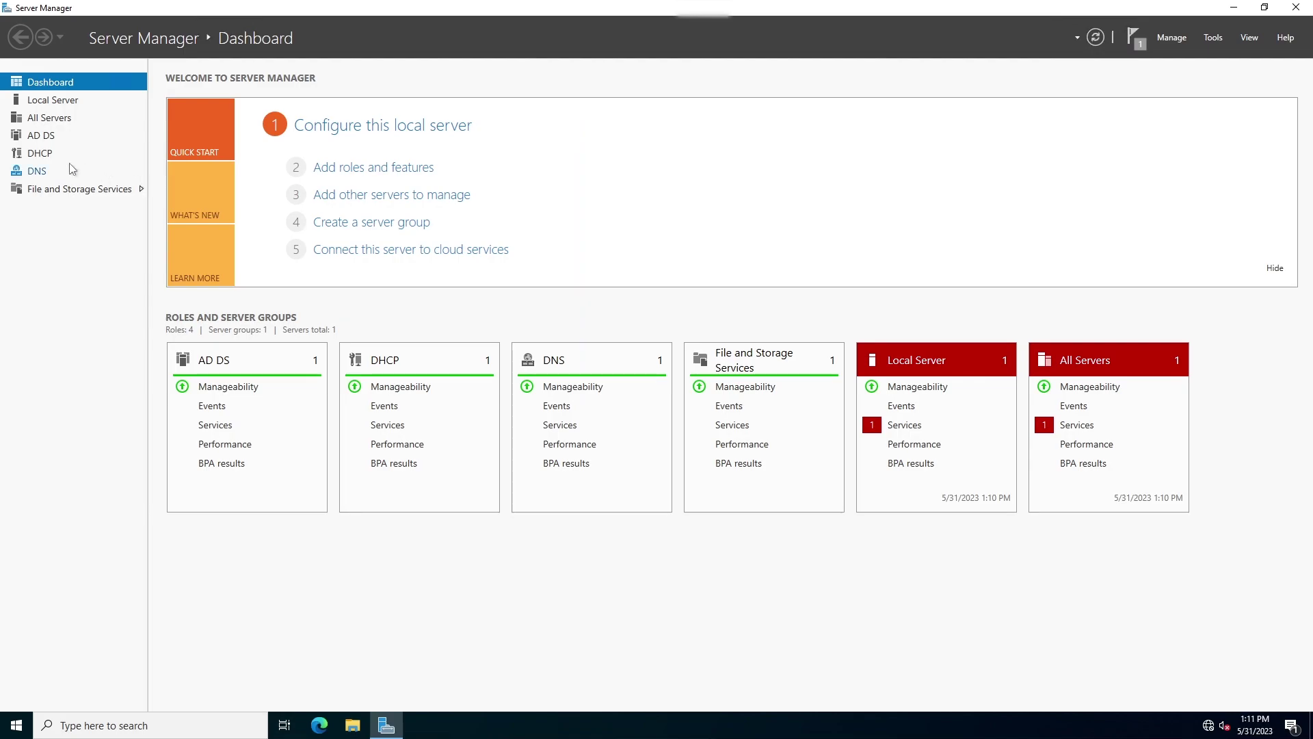
Step: Open DHCP Manager for the DC server, maximized with a widened tree pane
{"action": "left_click", "coordinate": [40, 154]}
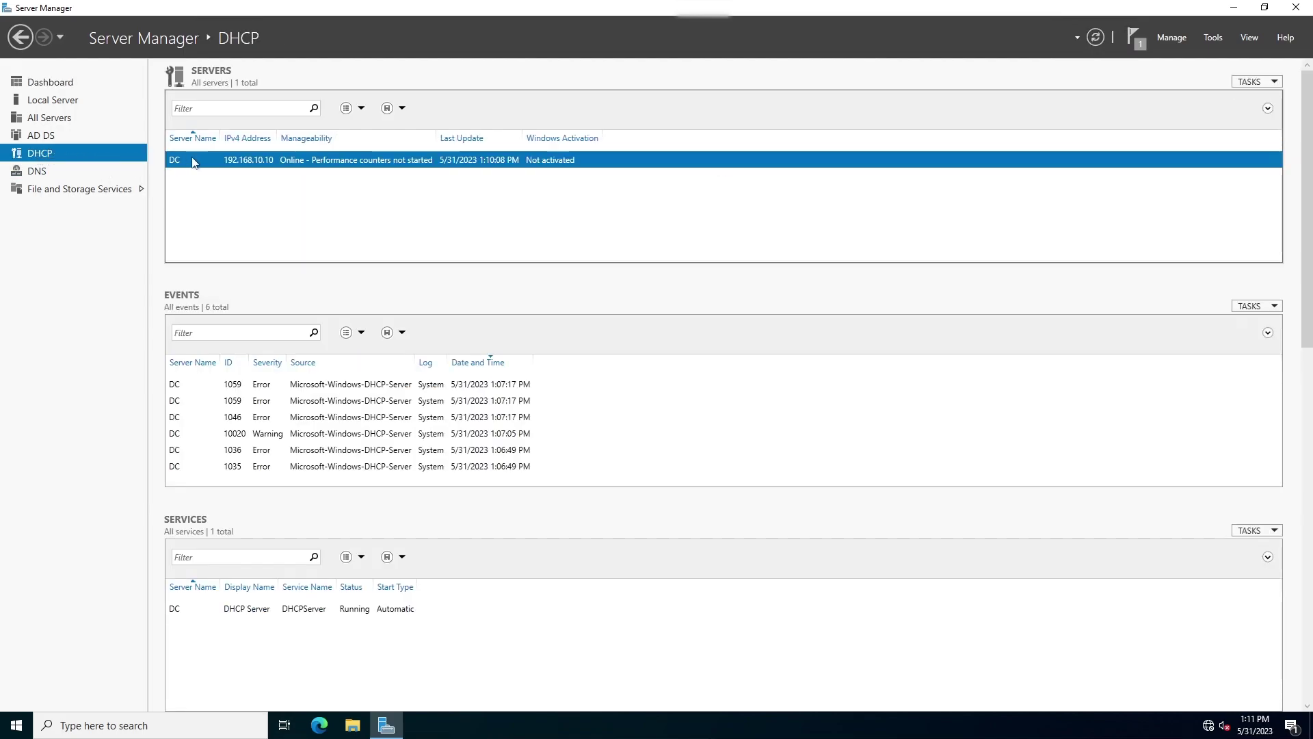
{"action": "right_click", "coordinate": [193, 159]}
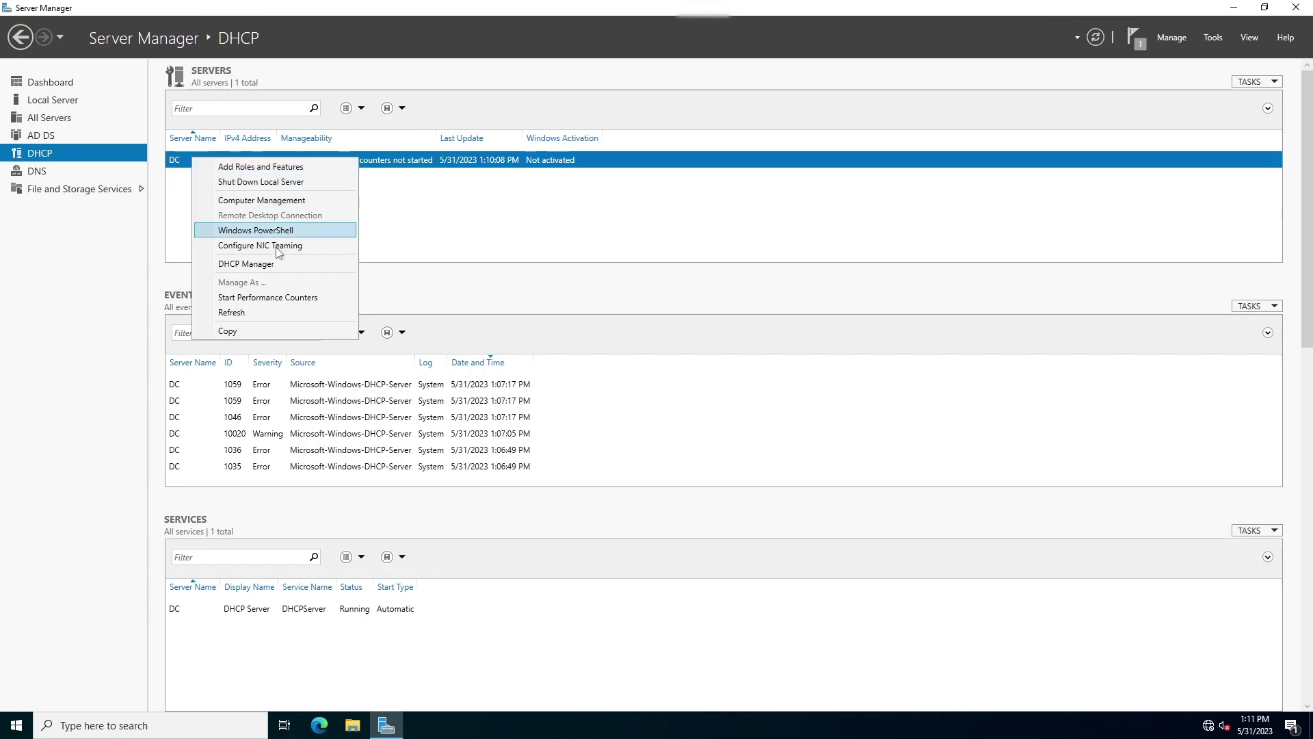
{"action": "left_click", "coordinate": [262, 265]}
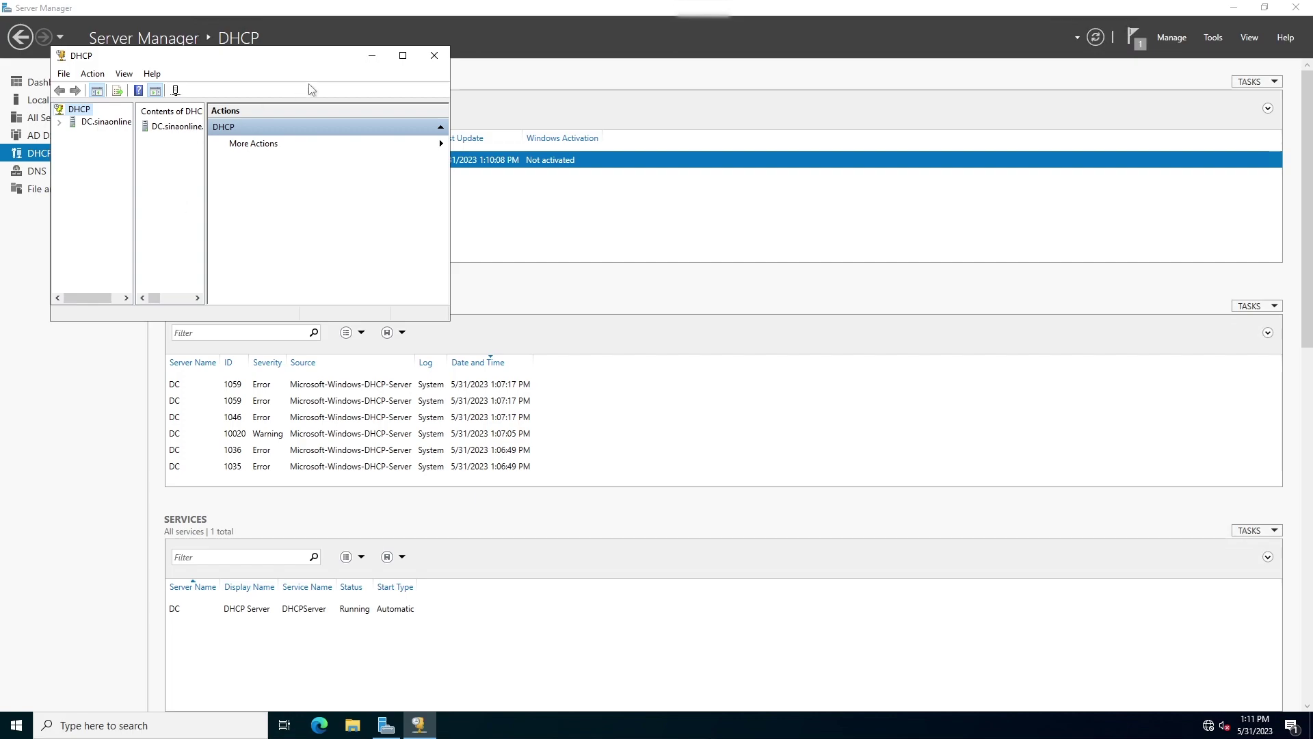
{"action": "left_click", "coordinate": [405, 60]}
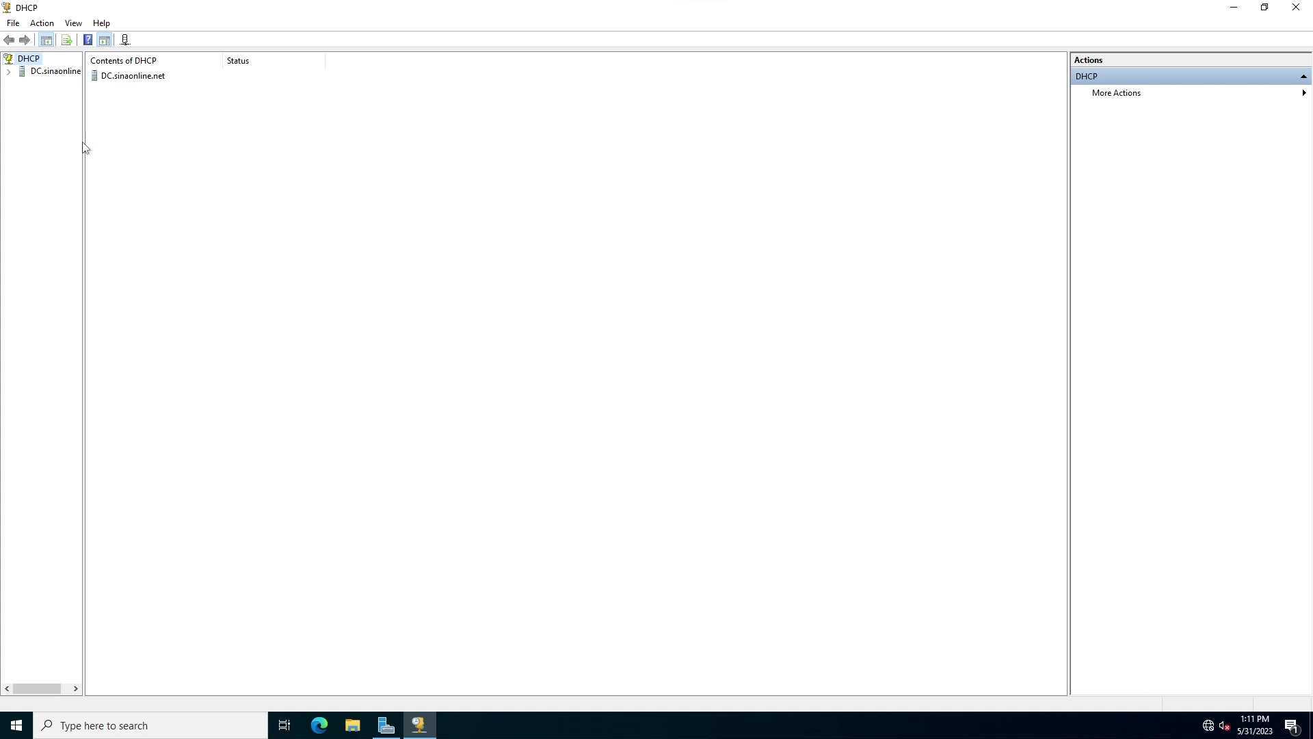
{"action": "left_click_drag", "start_coordinate": [83, 140], "coordinate": [133, 140]}
Step: Start a new IPv4 scope on DC.sinaonline.net named 'SinaOnline Users' and reach the IP range page
{"action": "double_click", "coordinate": [46, 73]}
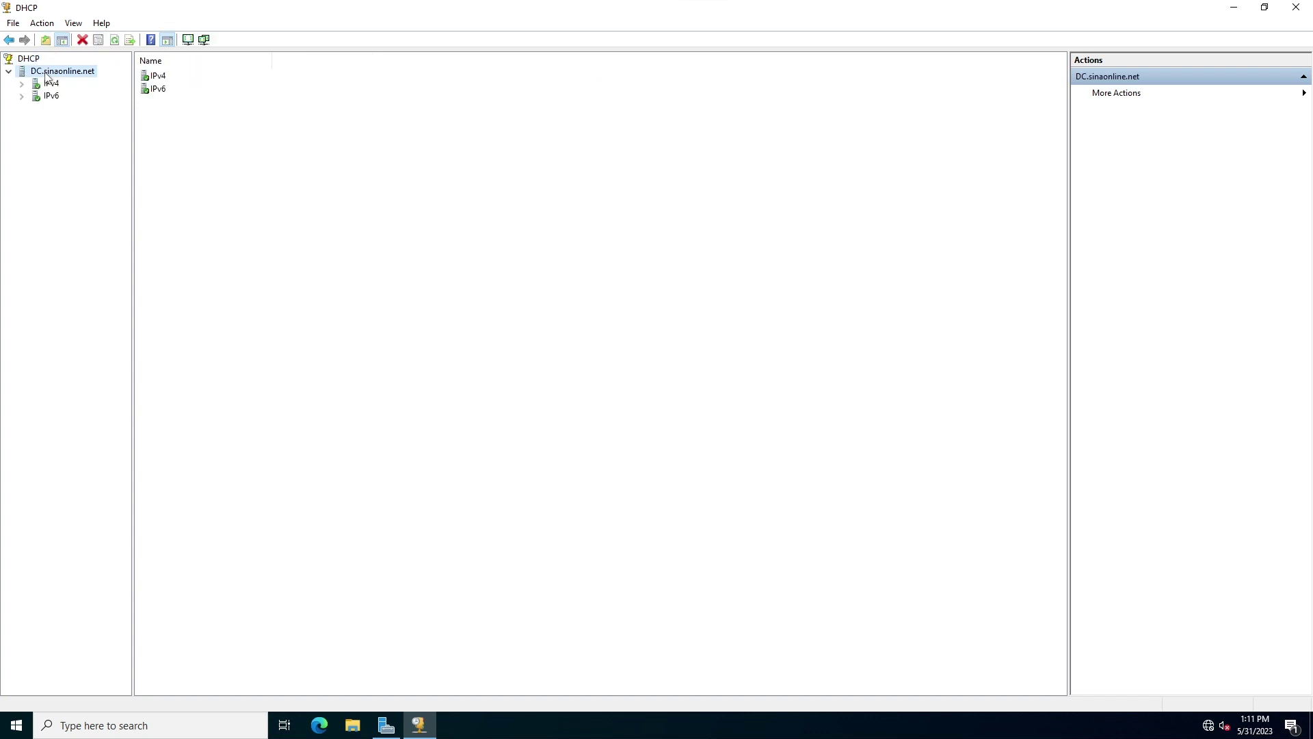
{"action": "double_click", "coordinate": [49, 84]}
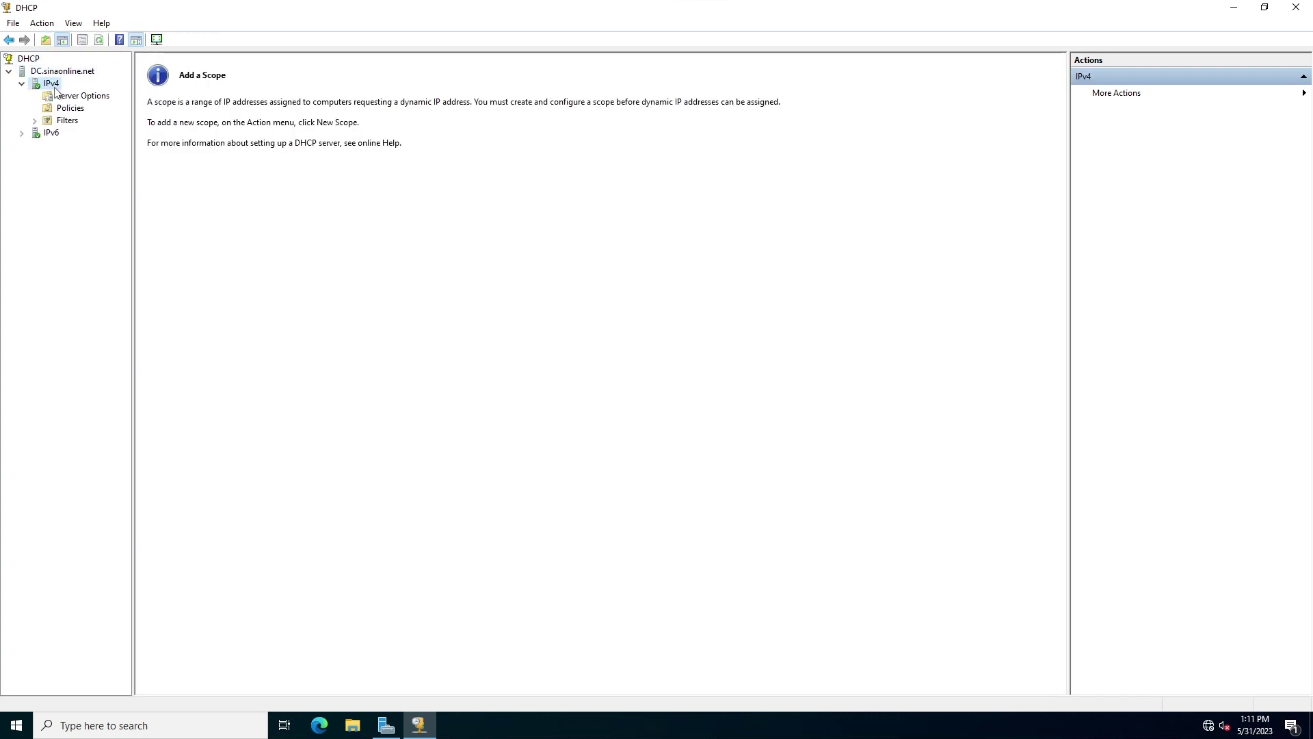
{"action": "right_click", "coordinate": [55, 87]}
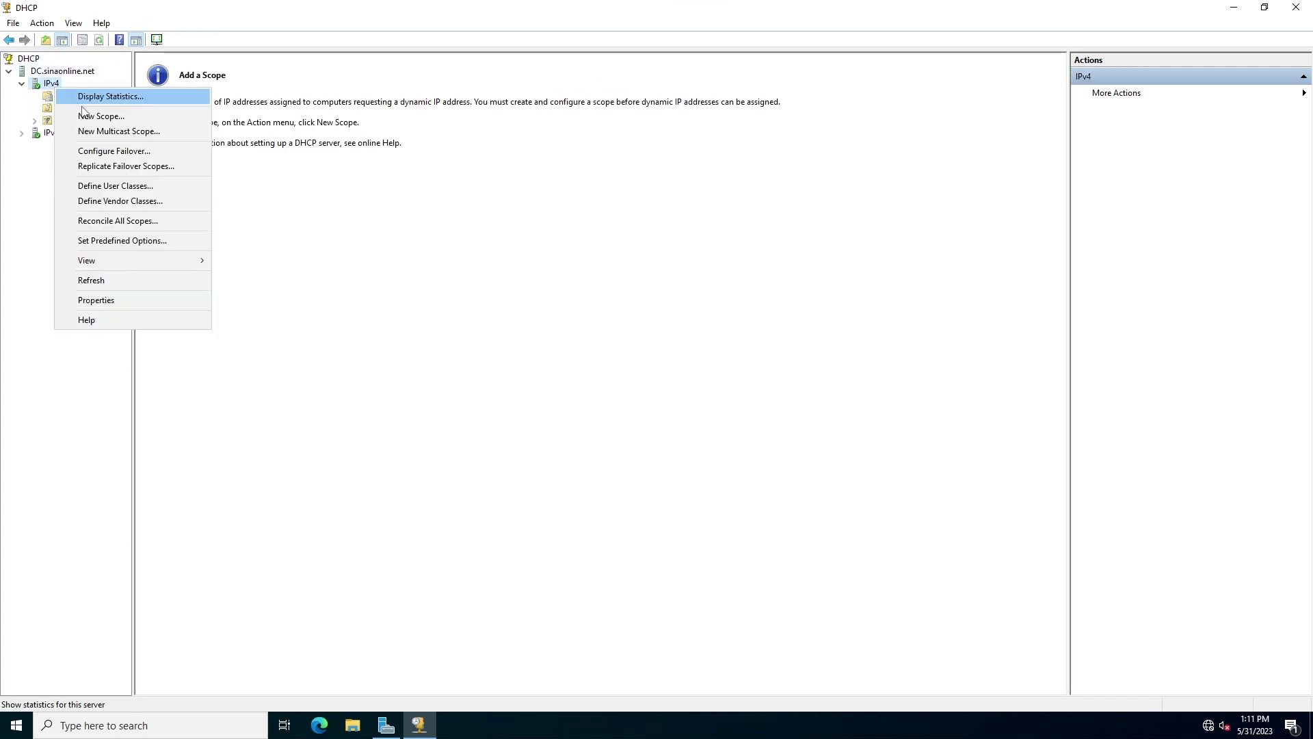
{"action": "left_click", "coordinate": [121, 117]}
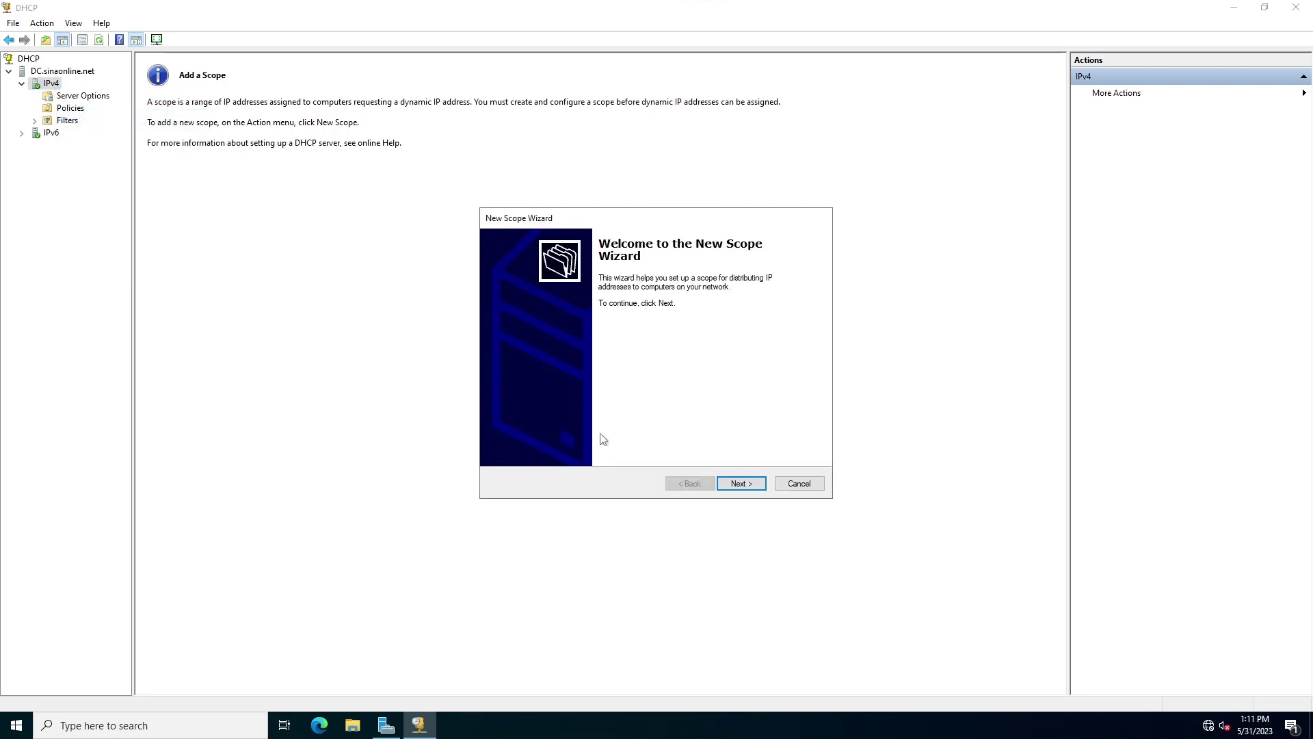
{"action": "left_click", "coordinate": [744, 482]}
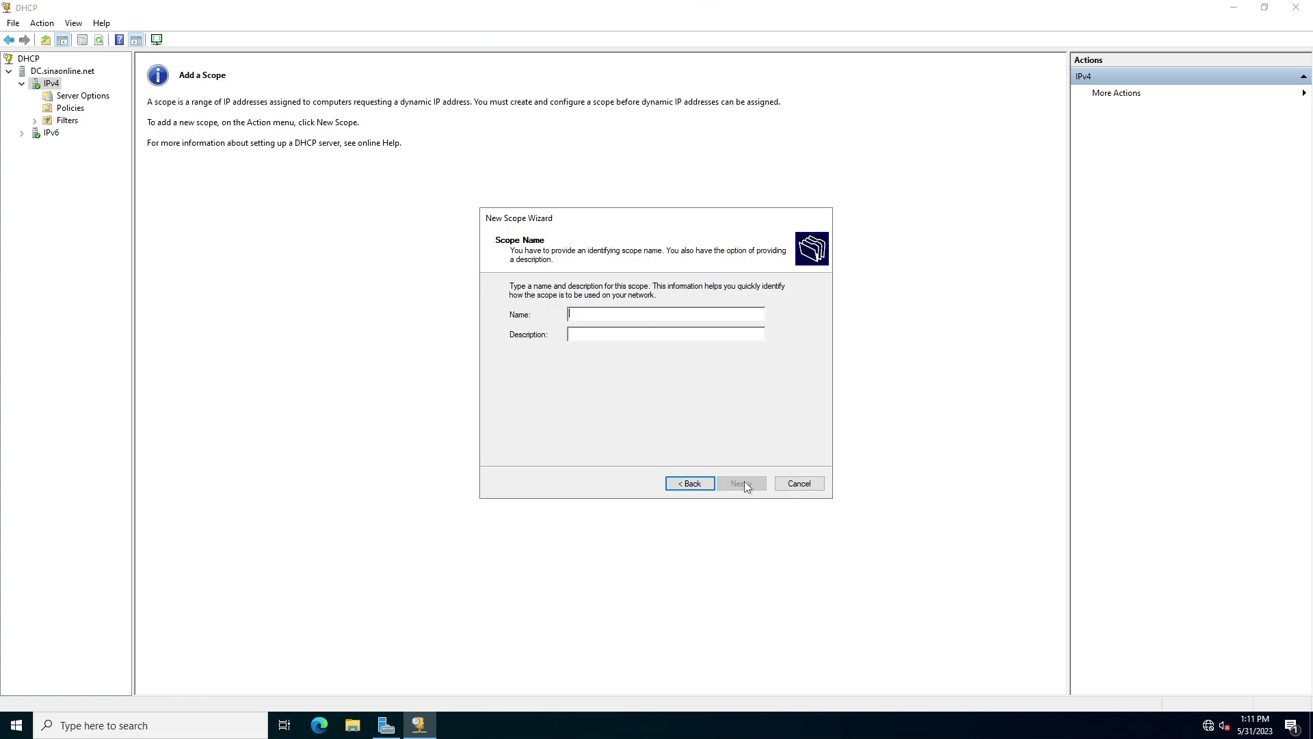
{"action": "type", "text": "SinaOnline Users"}
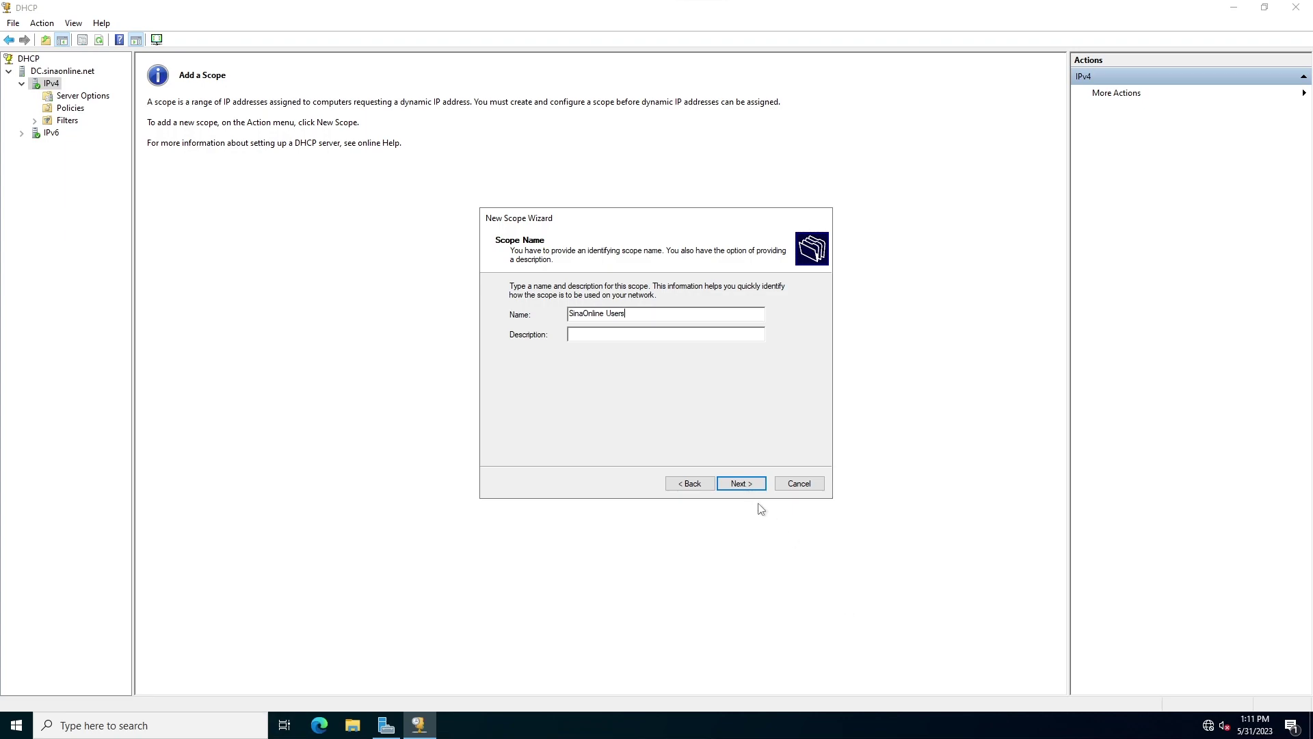
{"action": "left_click", "coordinate": [742, 484]}
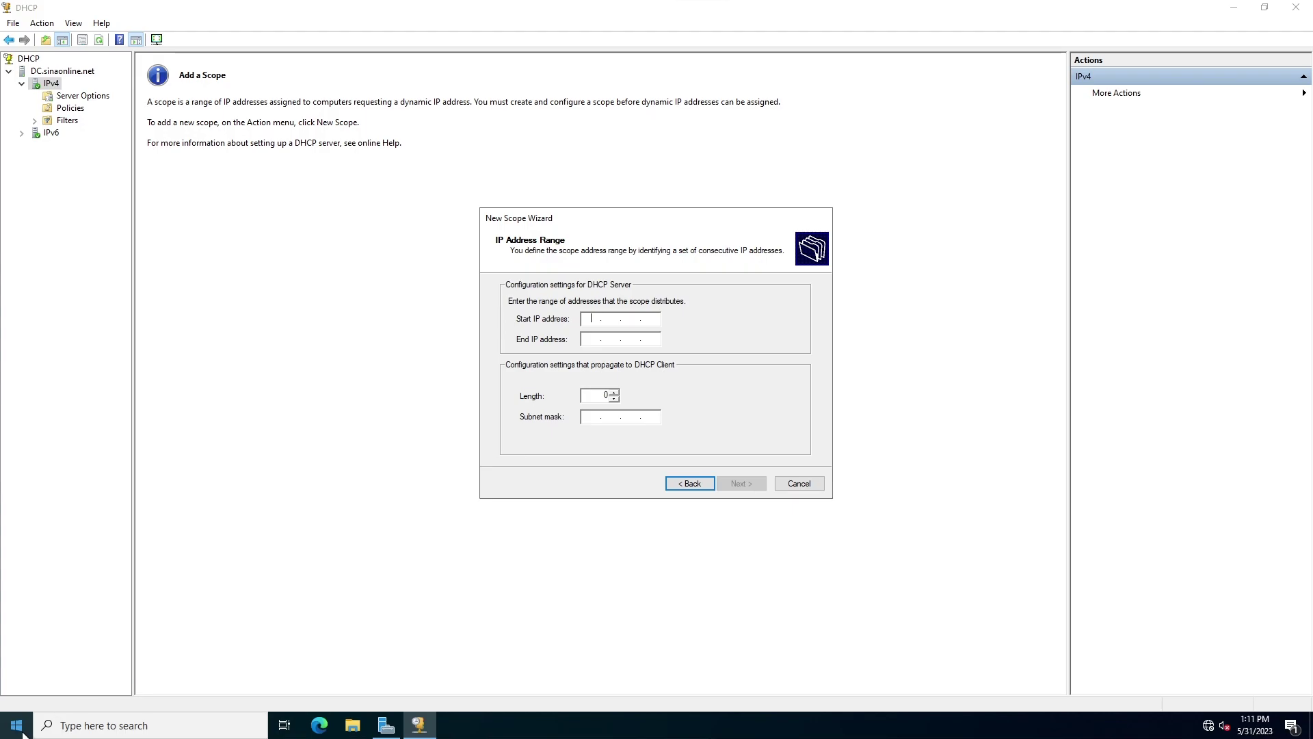
{"action": "left_click", "coordinate": [387, 725]}
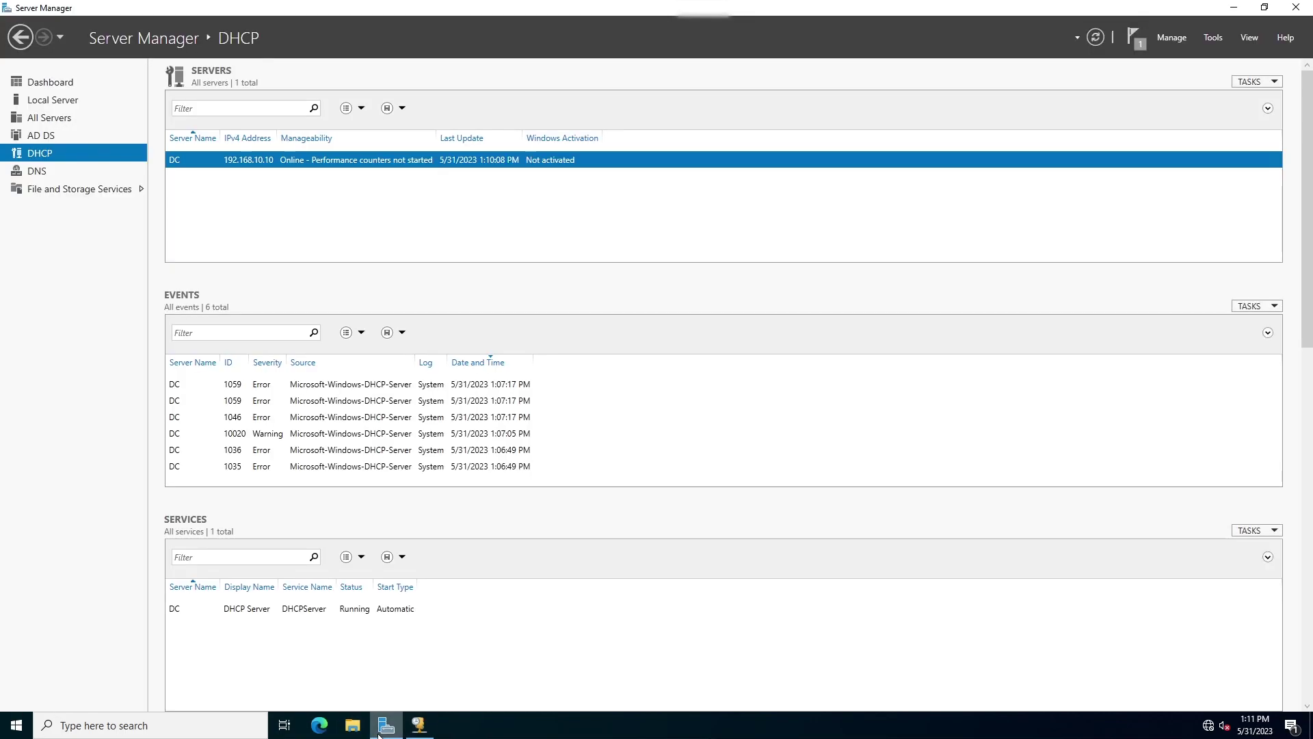
{"action": "left_click", "coordinate": [43, 83]}
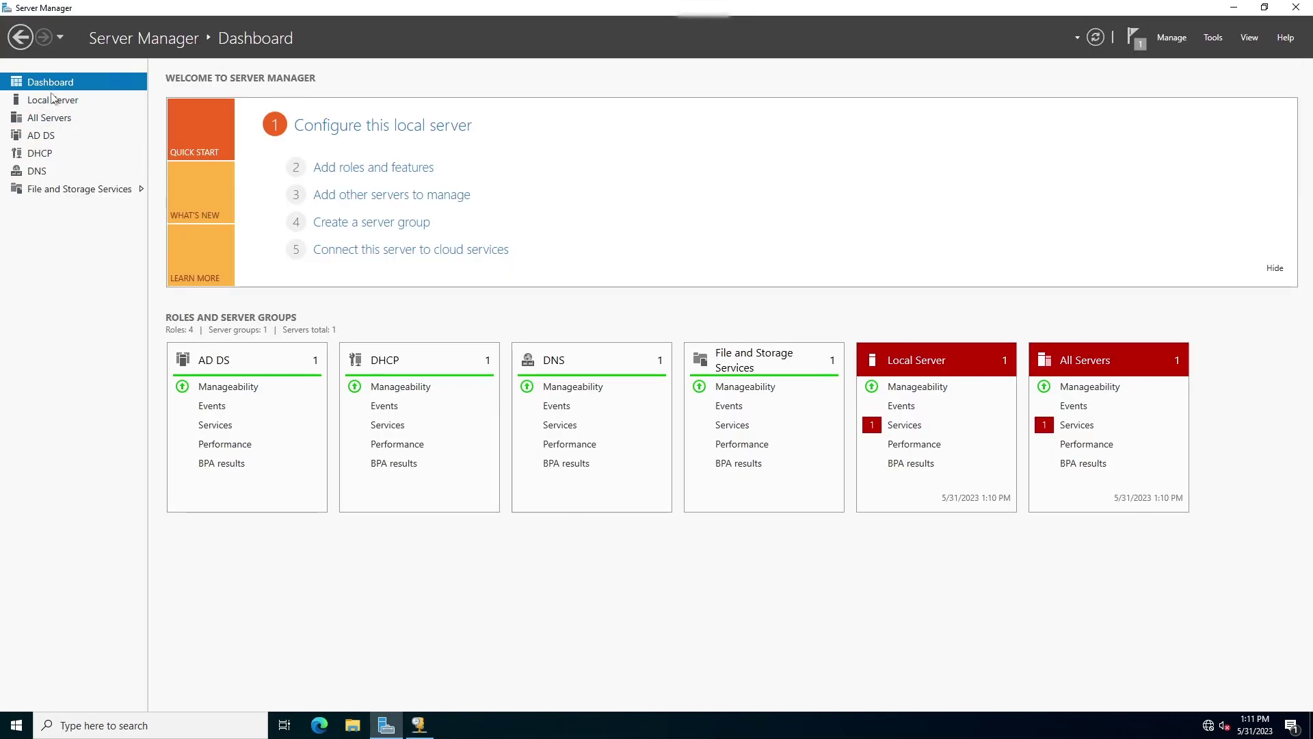
{"action": "left_click", "coordinate": [52, 103]}
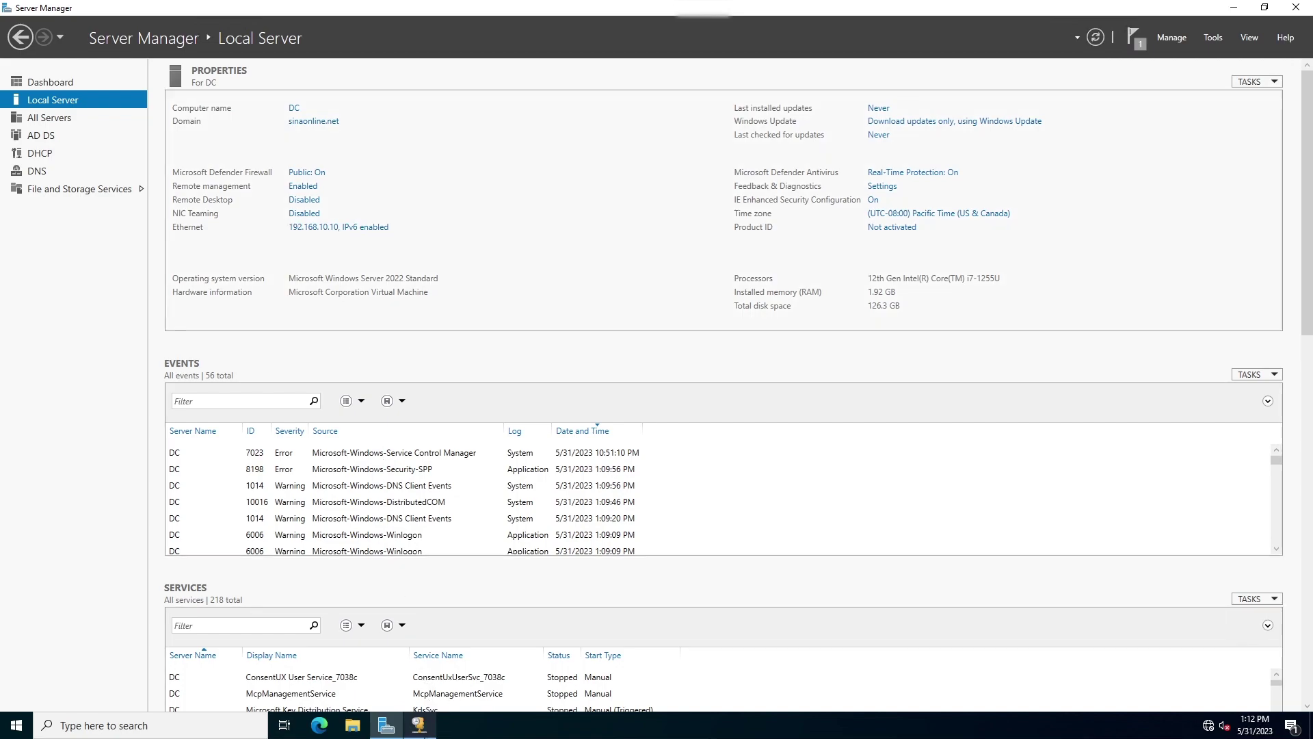
{"action": "left_click", "coordinate": [419, 725]}
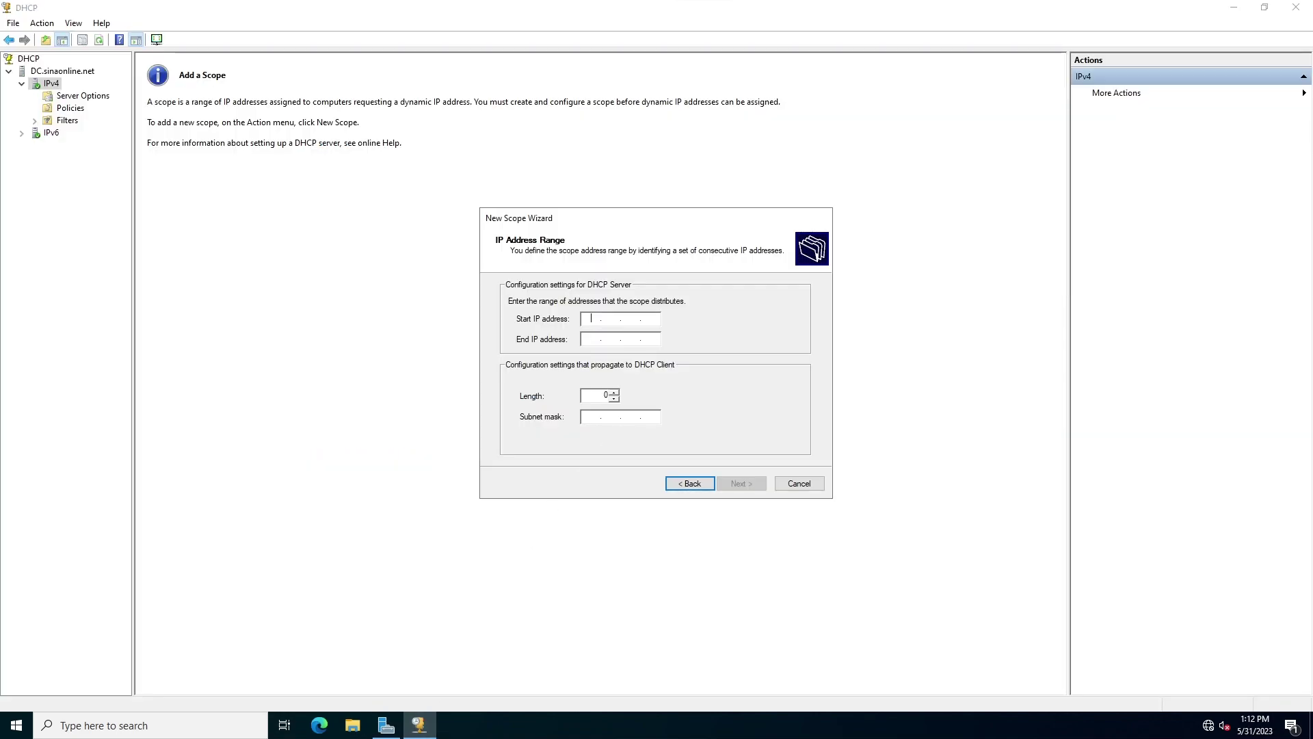
Step: Enter the scope address range starting at 192.168.10.20
{"action": "type", "text": "192 . 168 . 10 . 20"}
{"action": "key", "text": "Tab"}
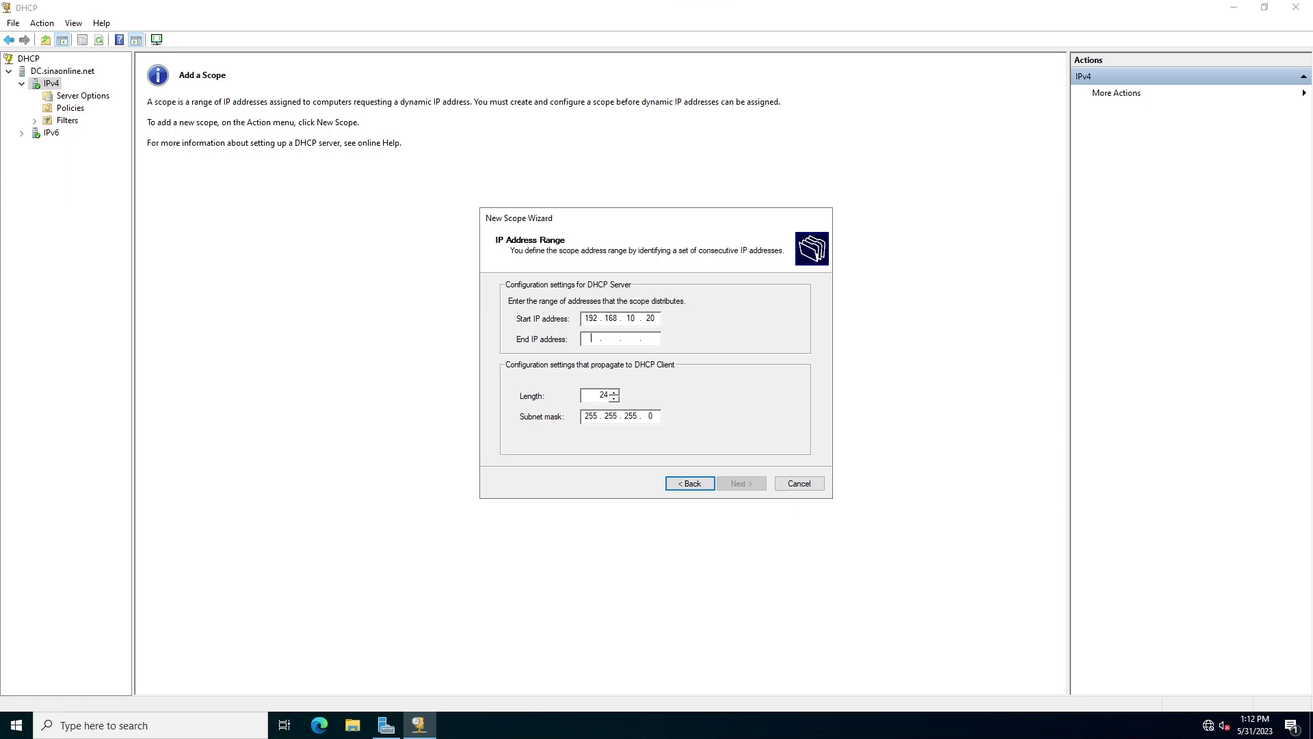
{"action": "type", "text": "192 . 16"}
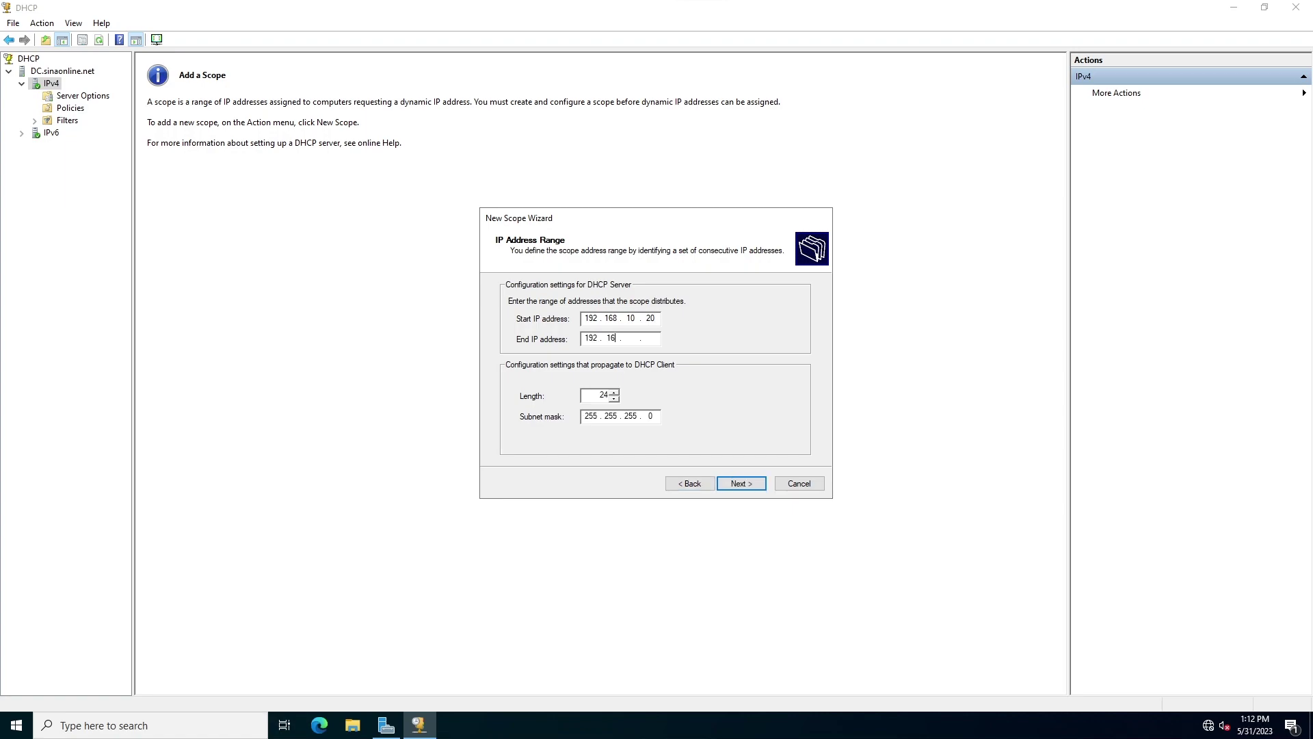
{"action": "type", "text": "8 . 10"}
{"action": "left_click", "coordinate": [744, 483]}
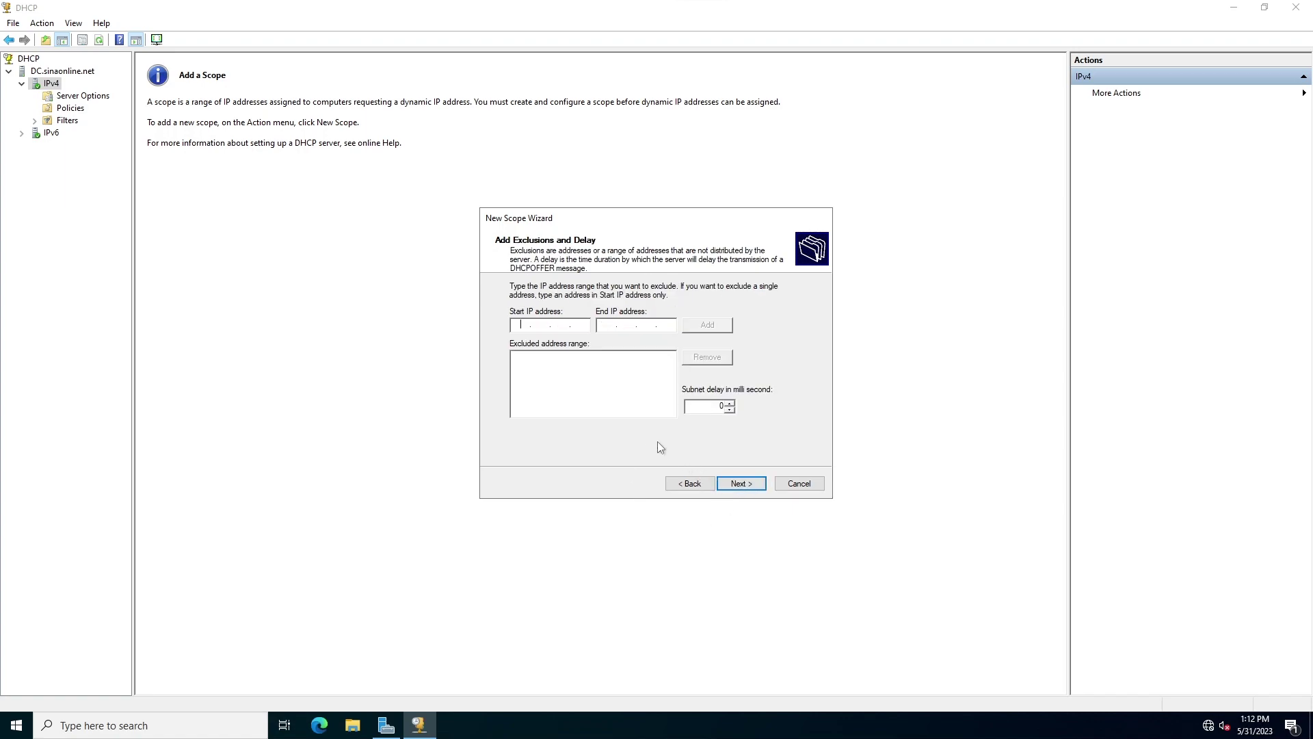
Step: Skip exclusions and set the lease duration to 7 days
{"action": "left_click", "coordinate": [739, 484]}
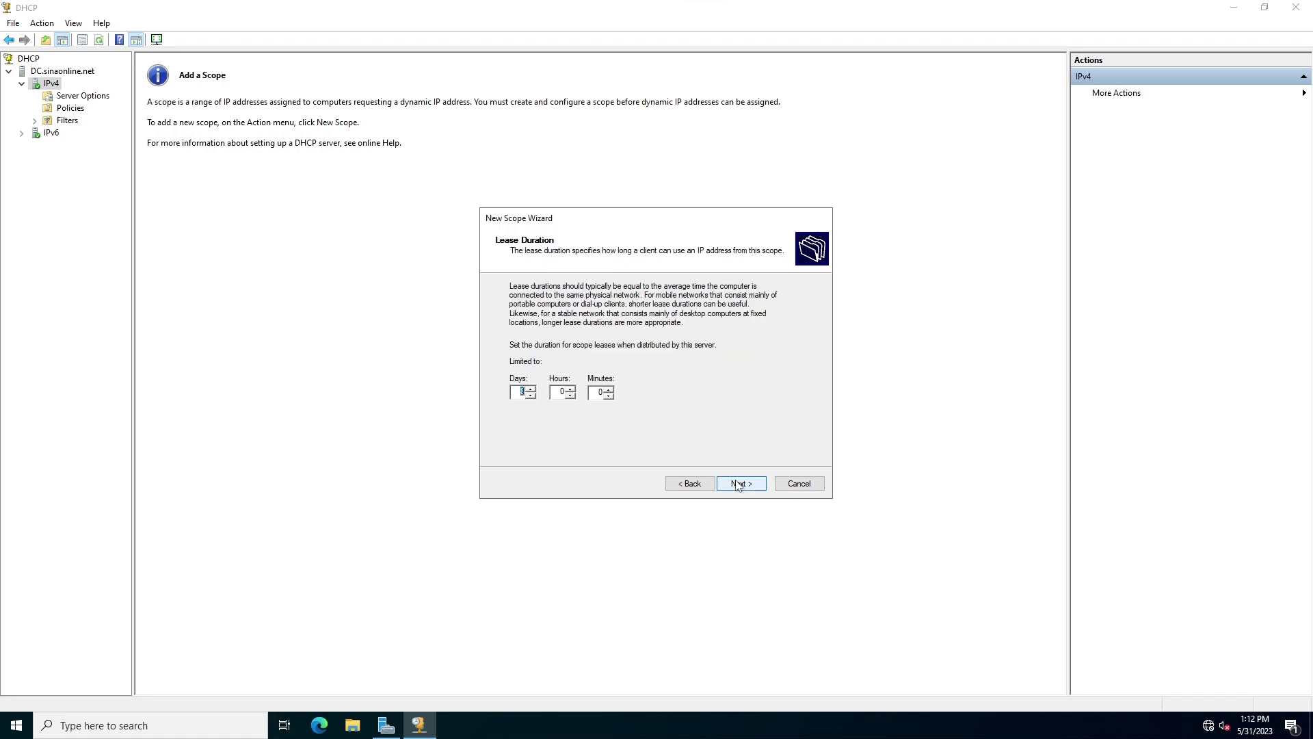
{"action": "left_click", "coordinate": [531, 396]}
{"action": "left_click", "coordinate": [741, 484]}
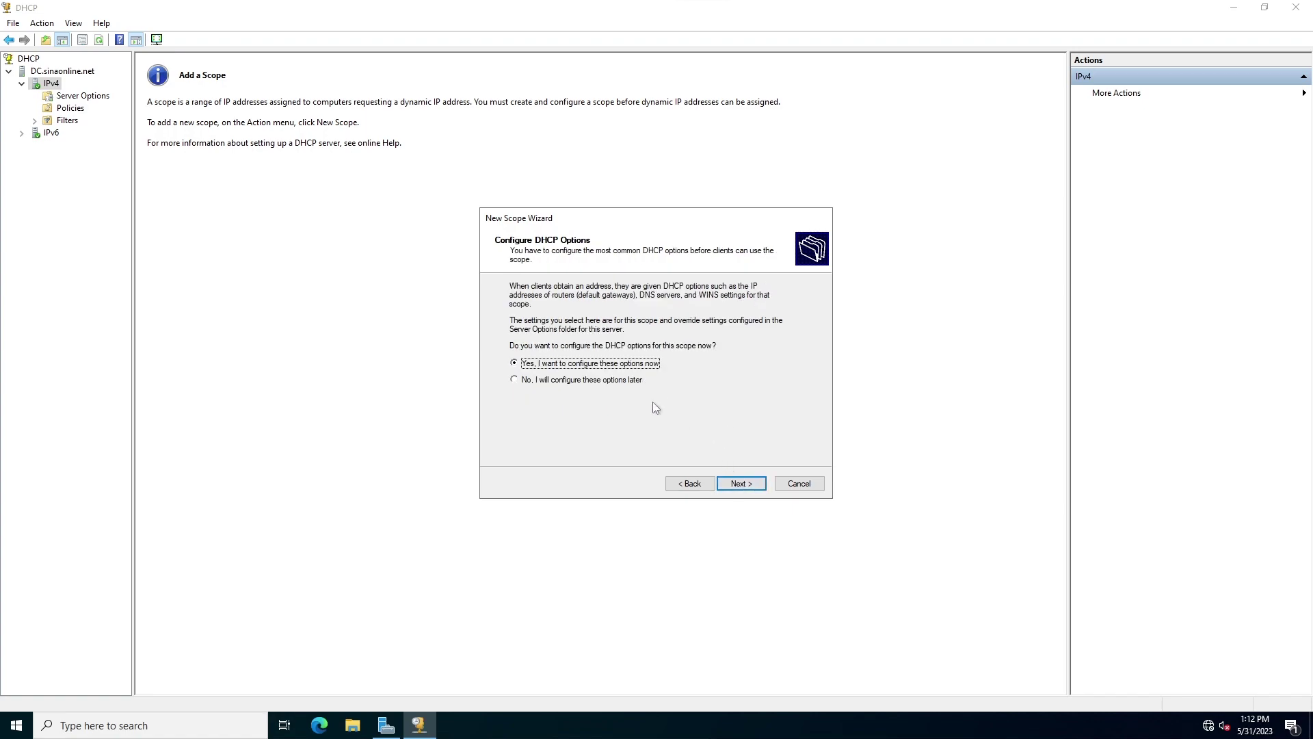
Step: Add 192.168.10.1 as the scope's default gateway
{"action": "left_click", "coordinate": [743, 485]}
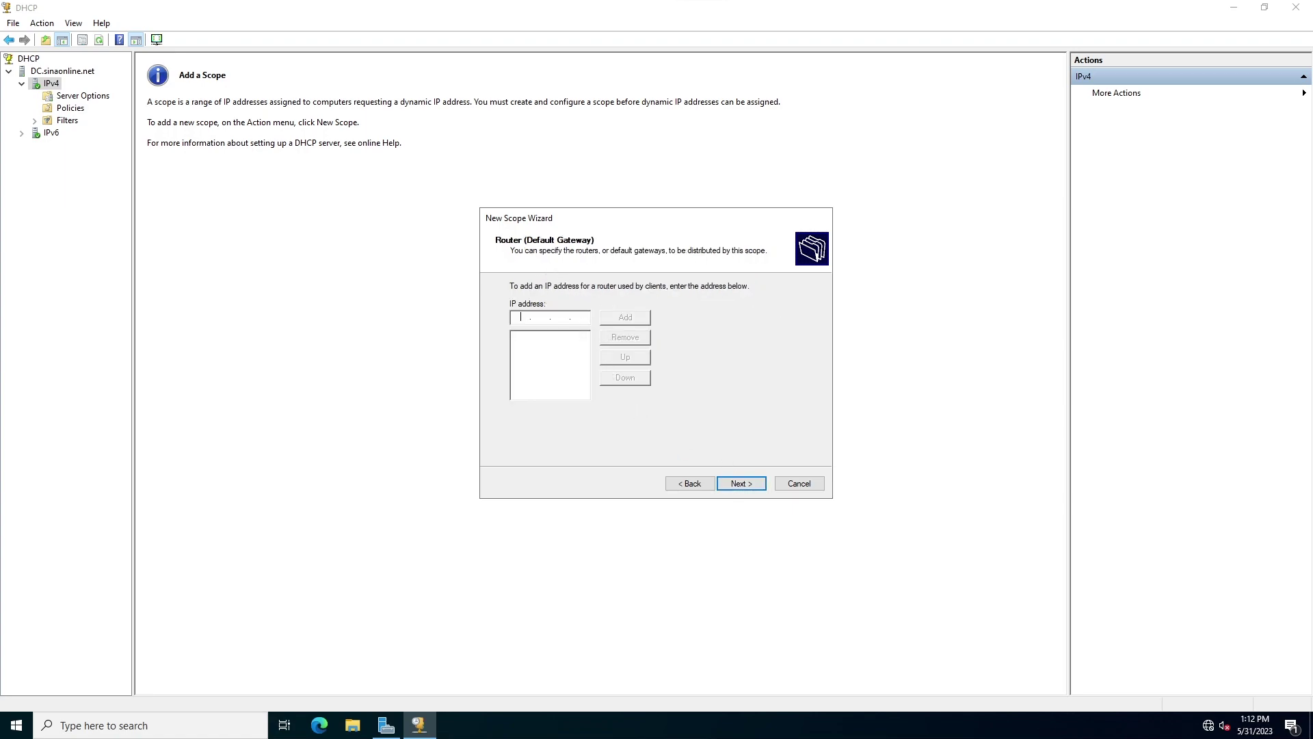
{"action": "type", "text": "192 . 168 . 10 . 1"}
{"action": "left_click", "coordinate": [626, 317]}
Step: Keep domain sinaonline.net with DNS server 192.168.10.10 and skip WINS servers
{"action": "left_click", "coordinate": [743, 484]}
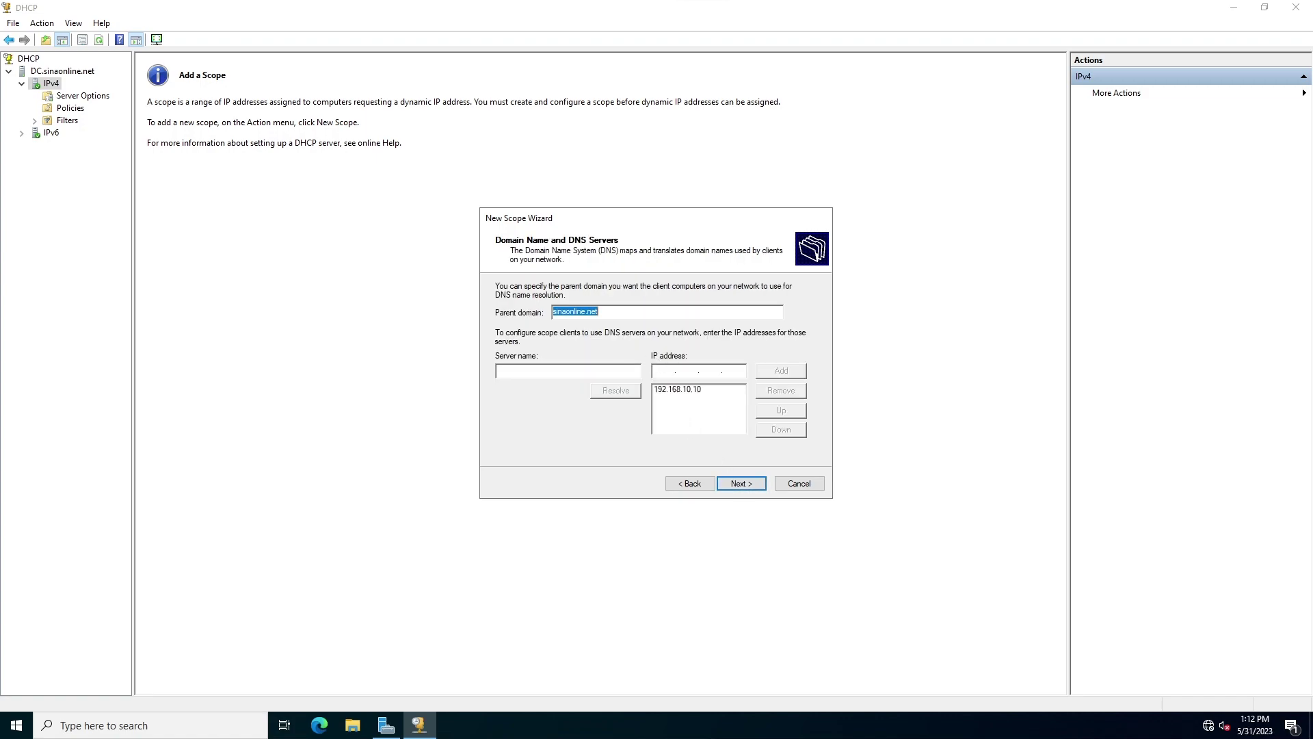
{"action": "left_click", "coordinate": [684, 390]}
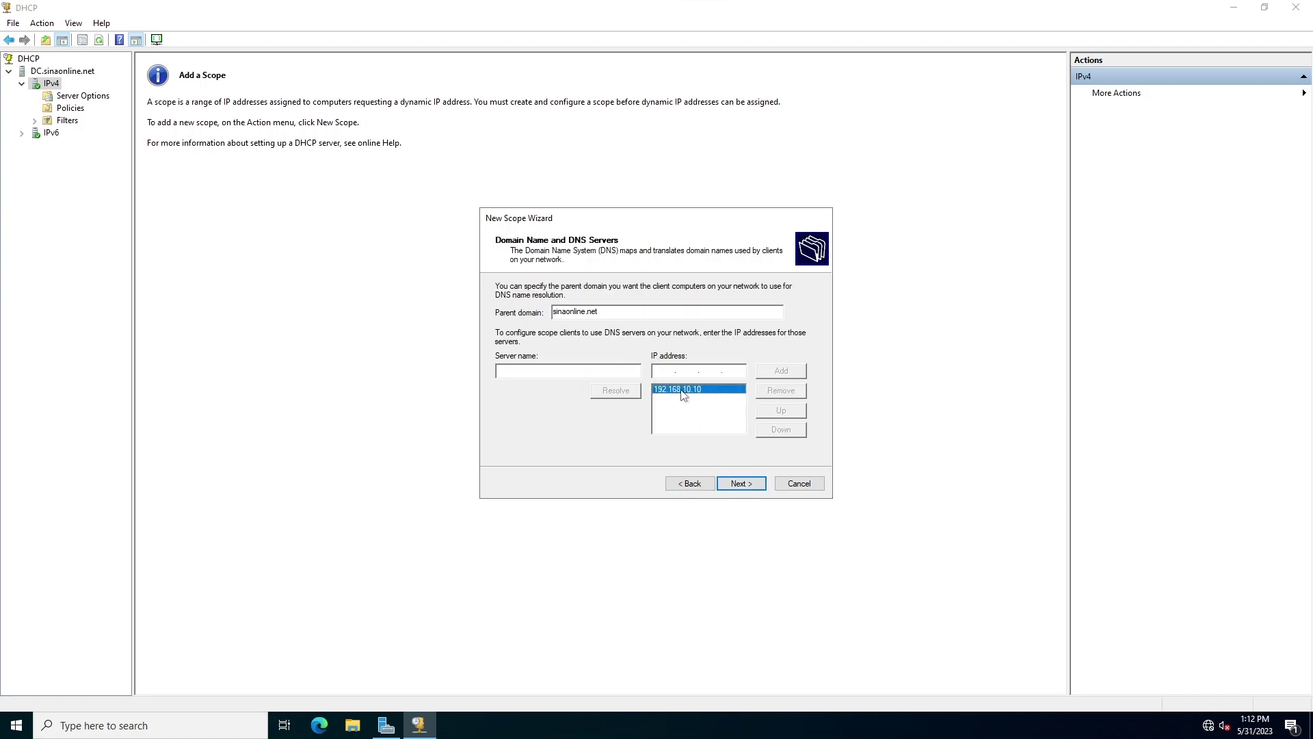
{"action": "left_click", "coordinate": [741, 484]}
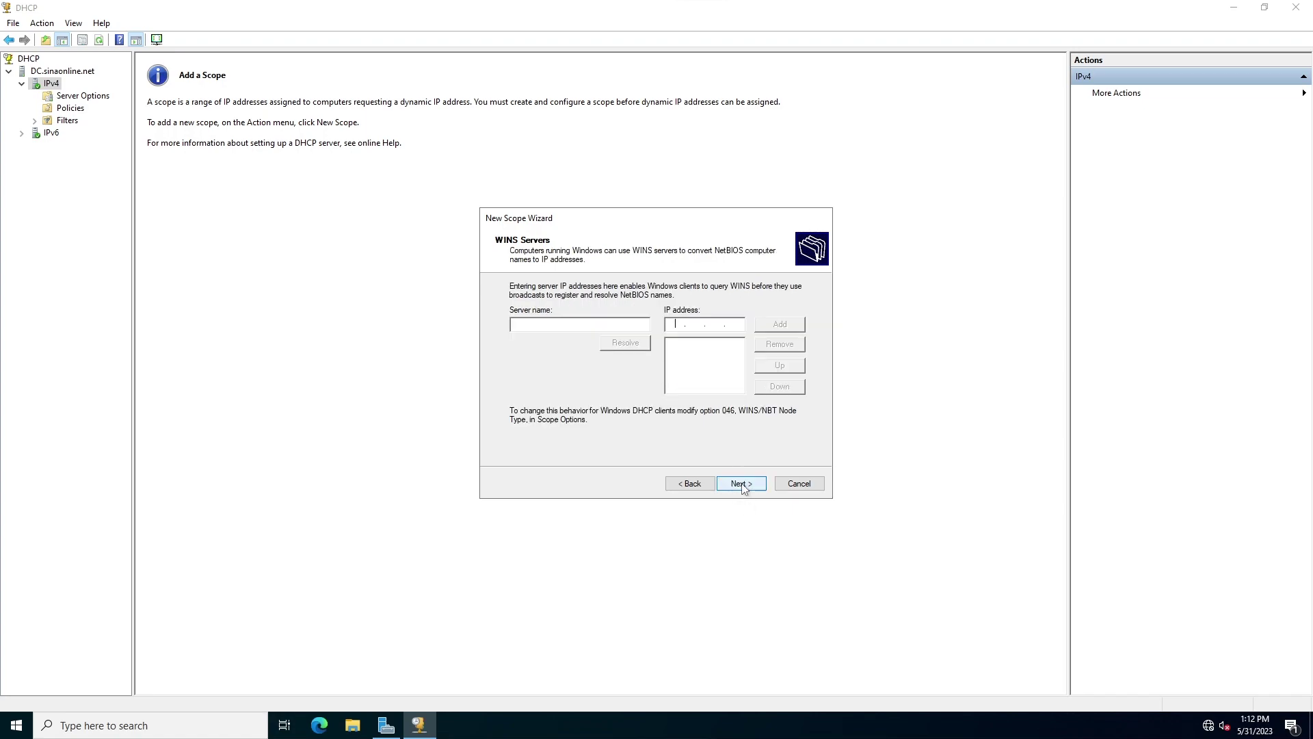
{"action": "left_click", "coordinate": [741, 483]}
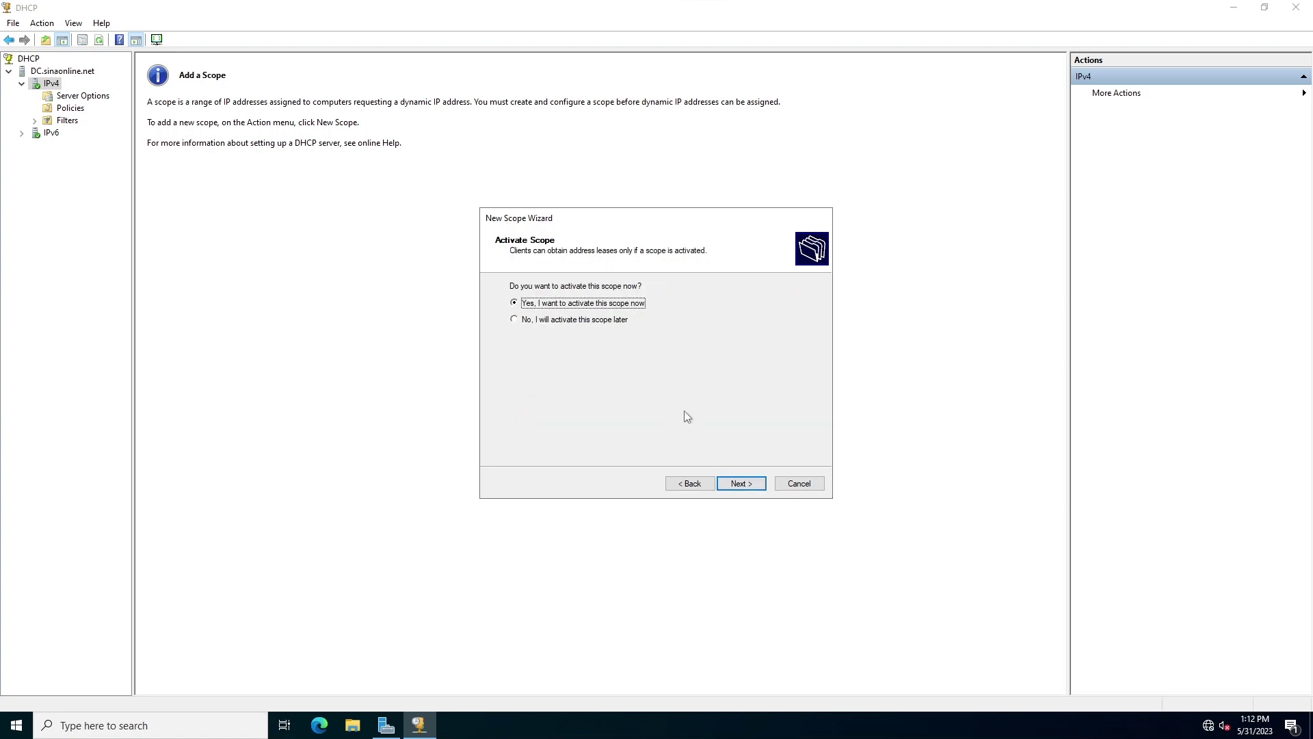
Step: Activate and finish the scope, view its Address Leases with 192.168.10.20, then minimize the VM session
{"action": "left_click", "coordinate": [740, 487]}
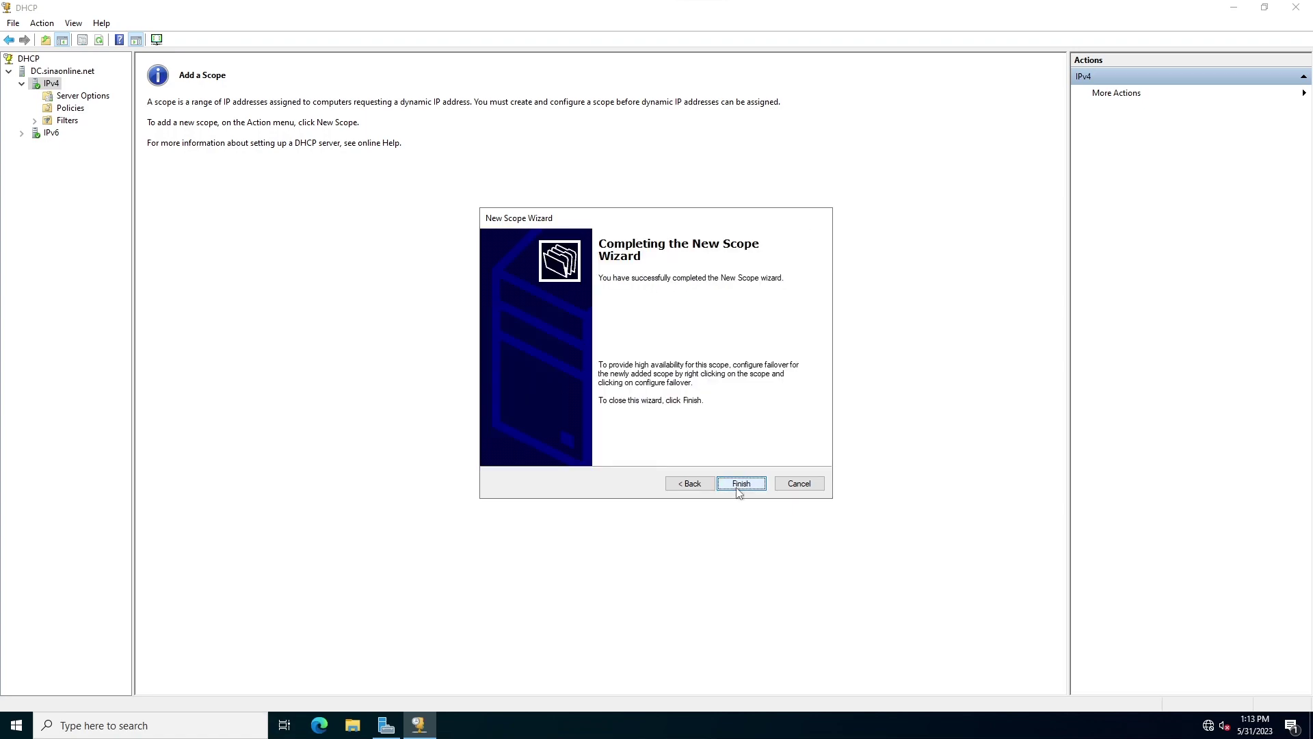
{"action": "left_click", "coordinate": [740, 486]}
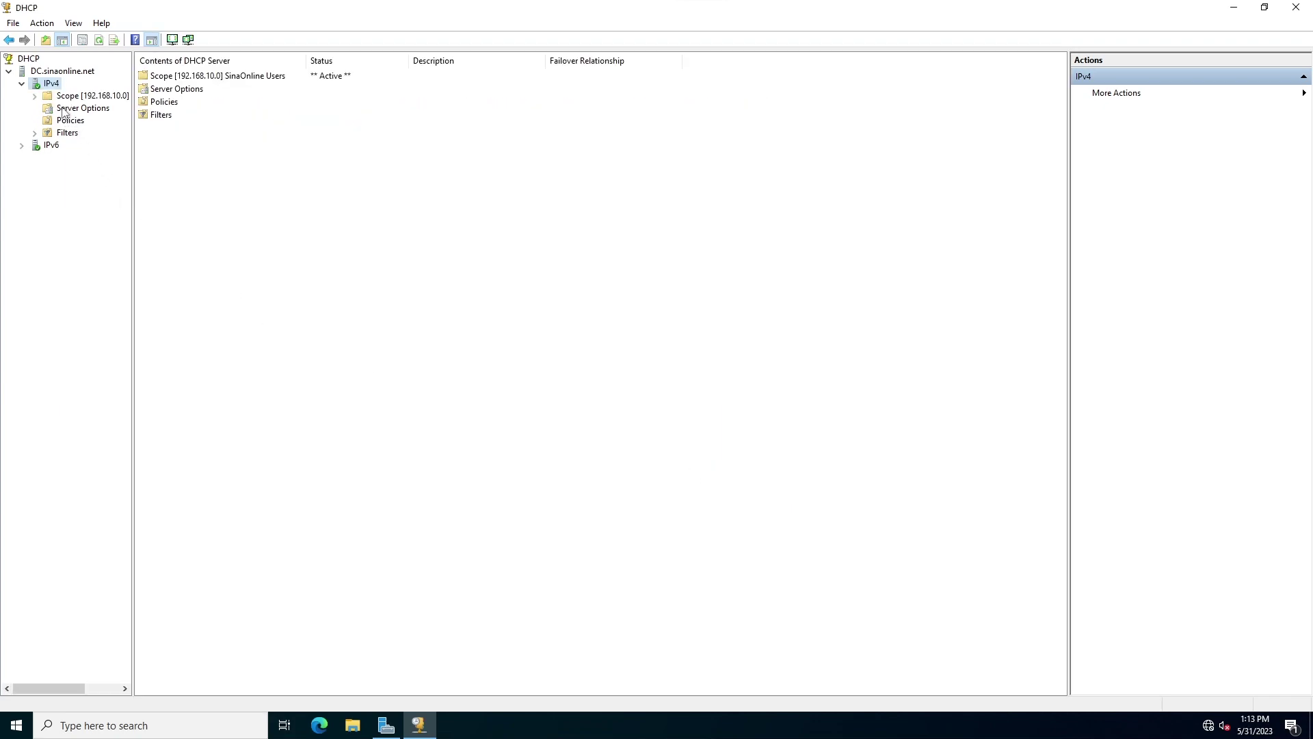
{"action": "left_click", "coordinate": [35, 96]}
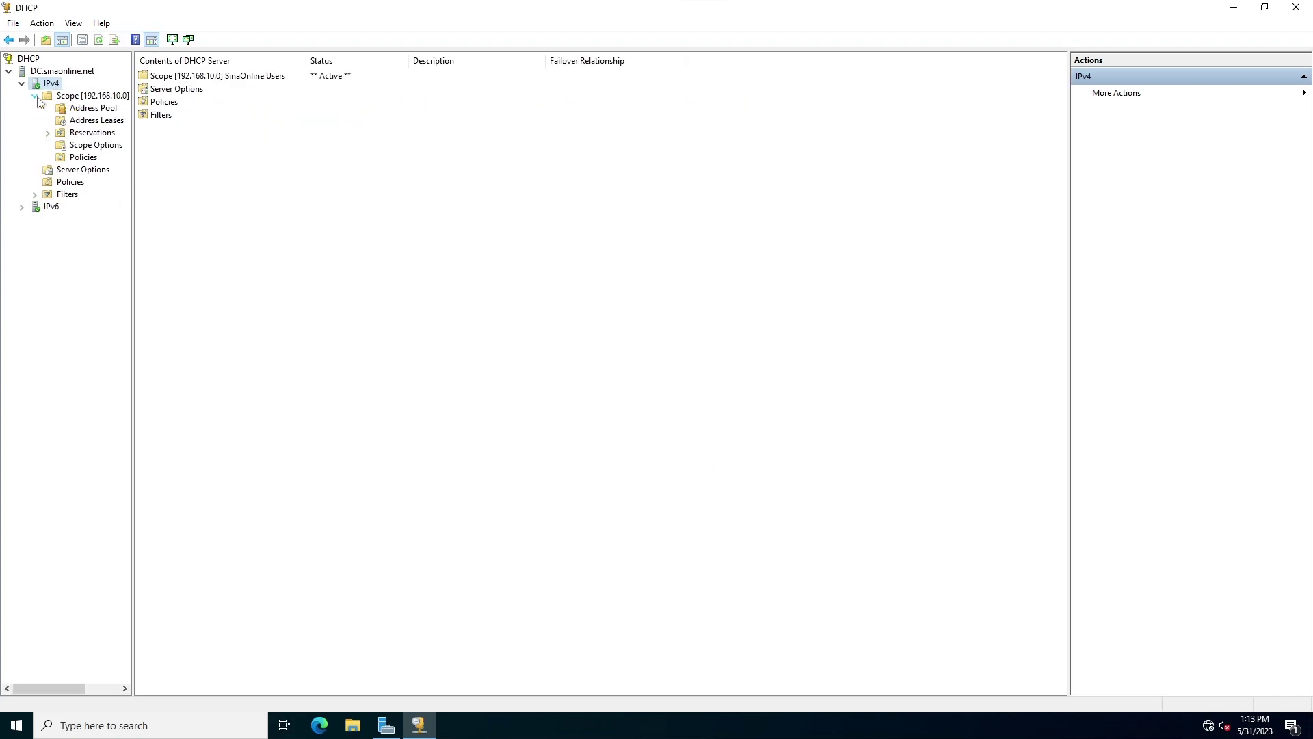
{"action": "left_click", "coordinate": [91, 120]}
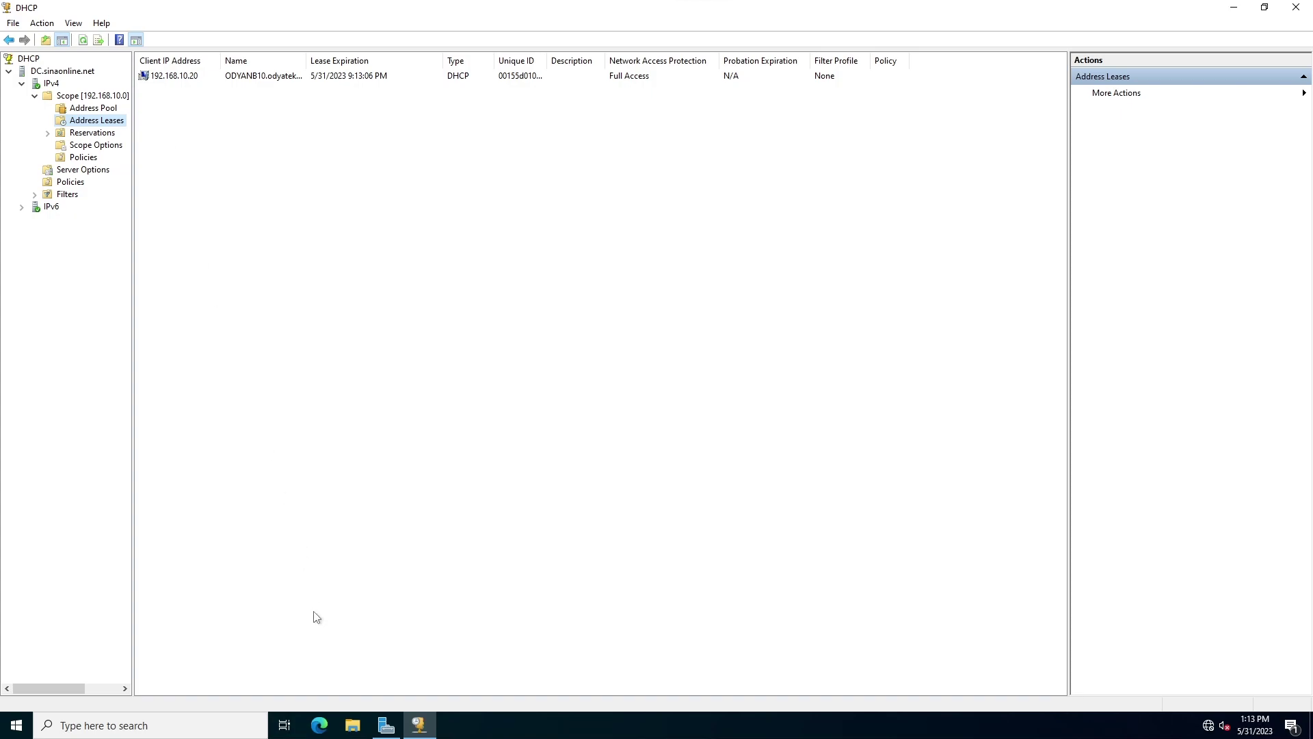
{"action": "mouse_move", "coordinate": [734, 6]}
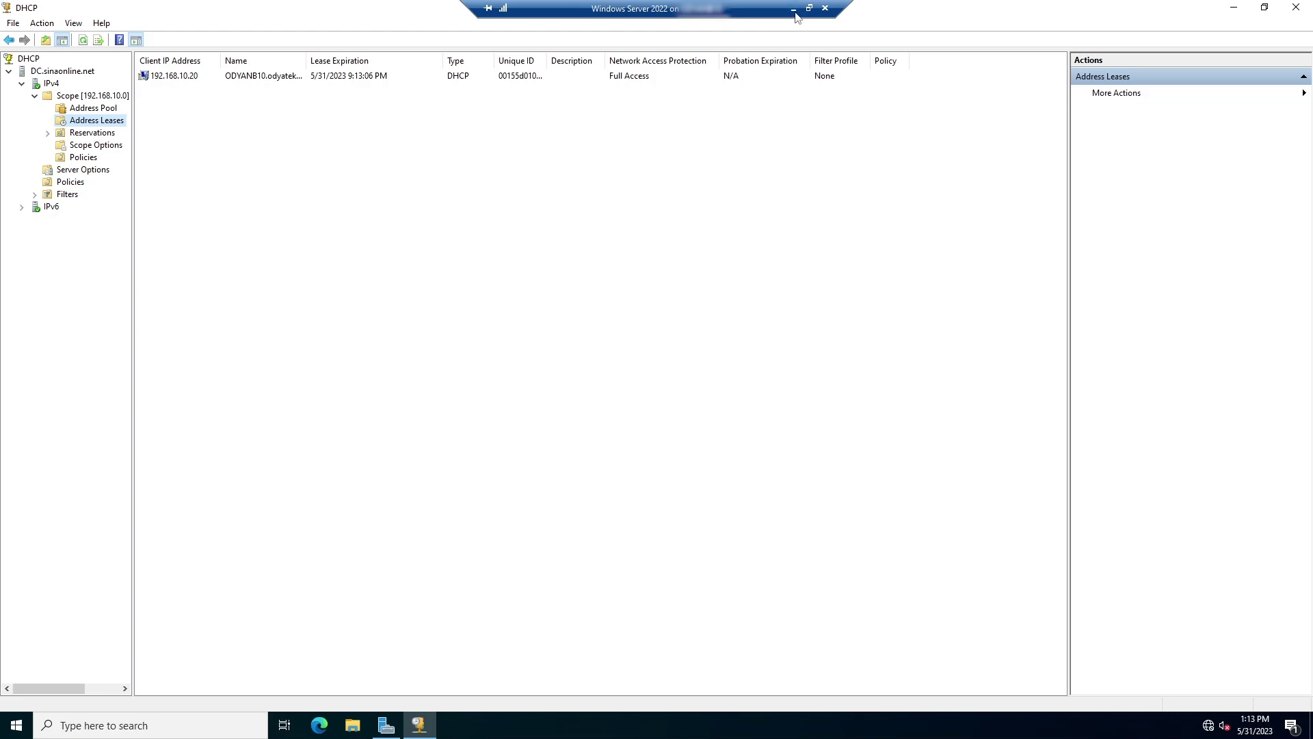
{"action": "left_click", "coordinate": [794, 10]}
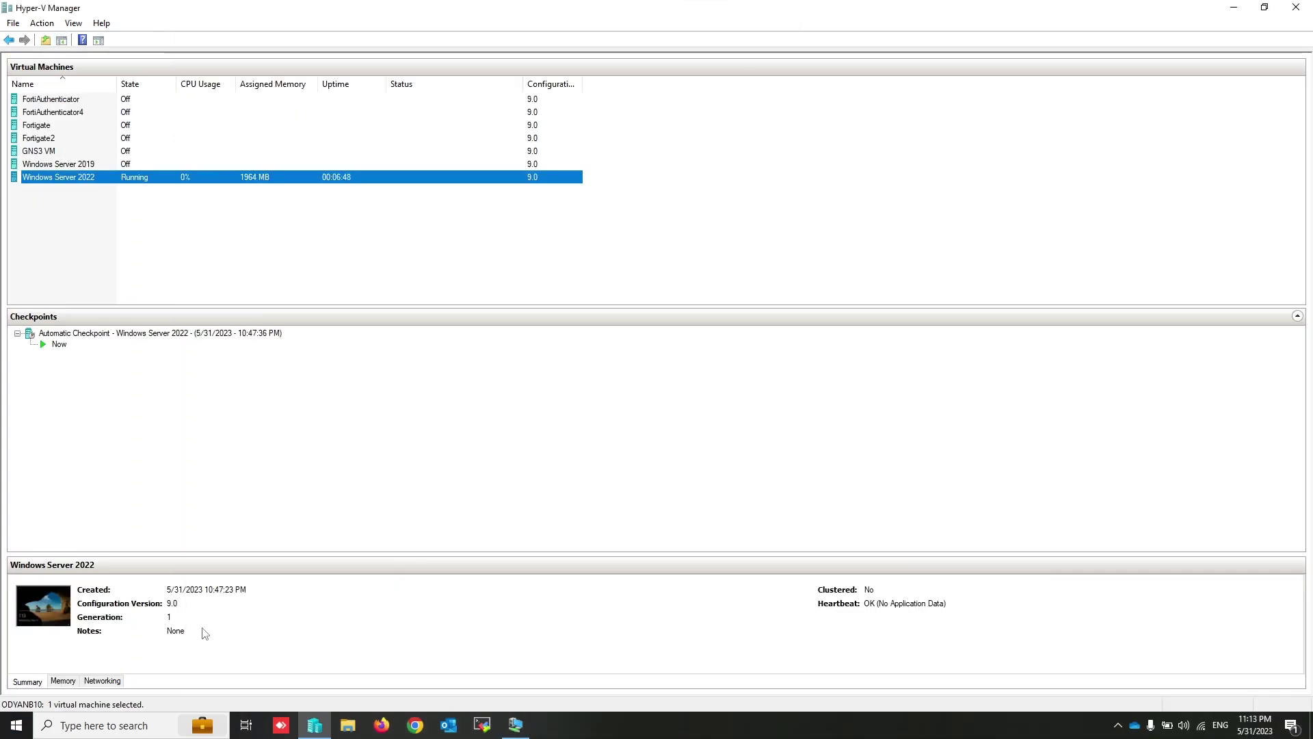
Step: Confirm the VM's network adapter uses the Internal Virtual Switch, then return to the VM session
{"action": "right_click", "coordinate": [63, 183]}
{"action": "left_click", "coordinate": [103, 212]}
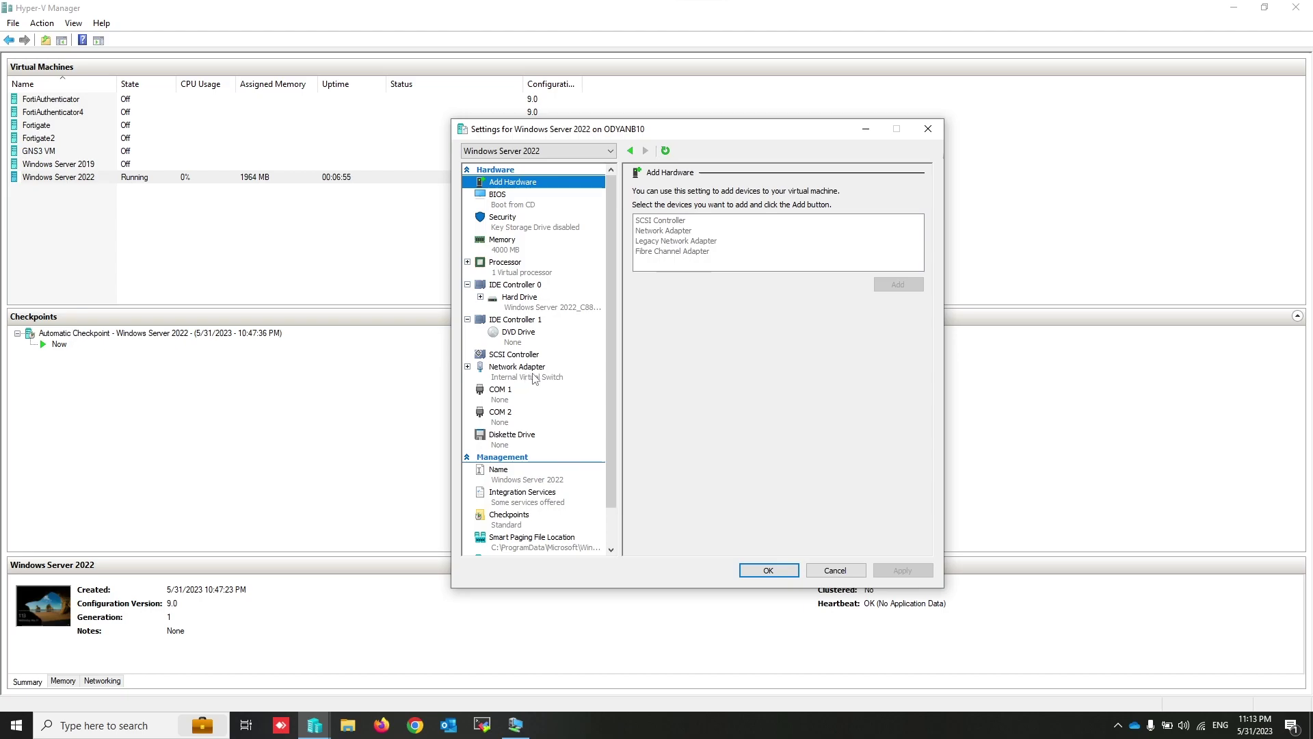
{"action": "left_click", "coordinate": [534, 378]}
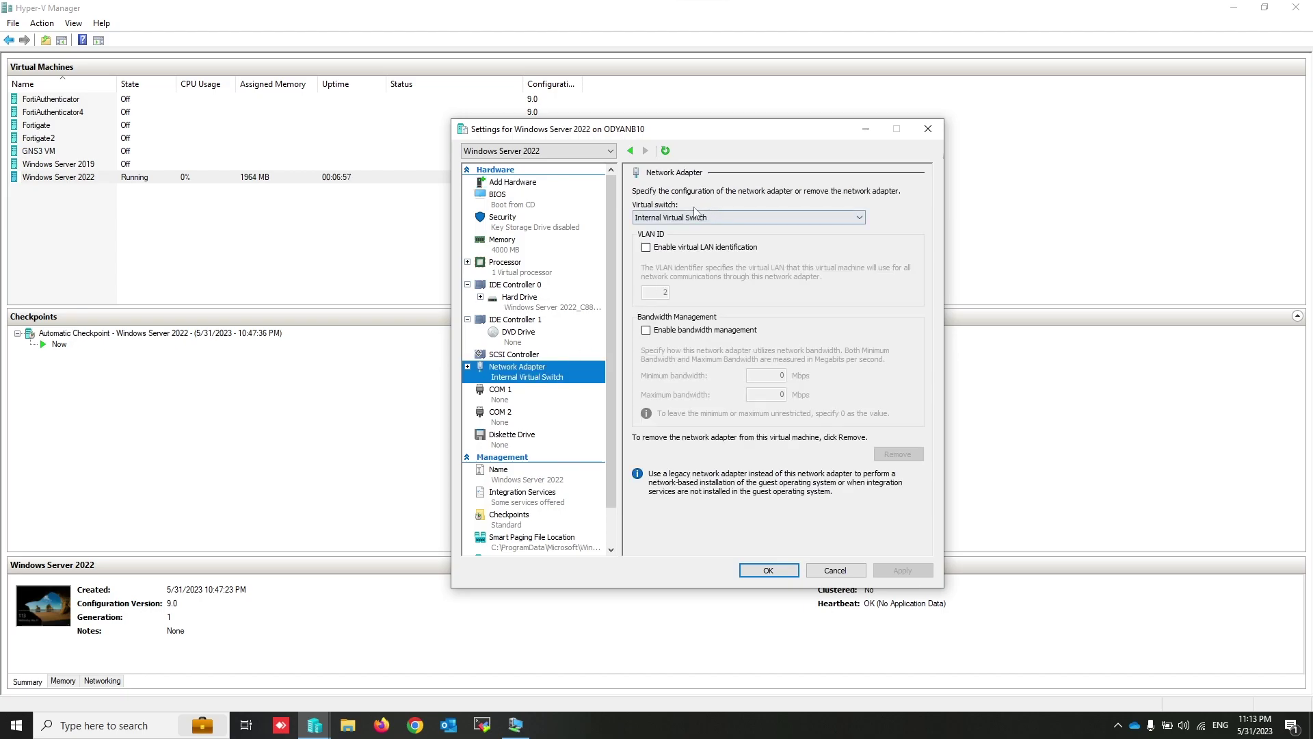
{"action": "left_click", "coordinate": [828, 570]}
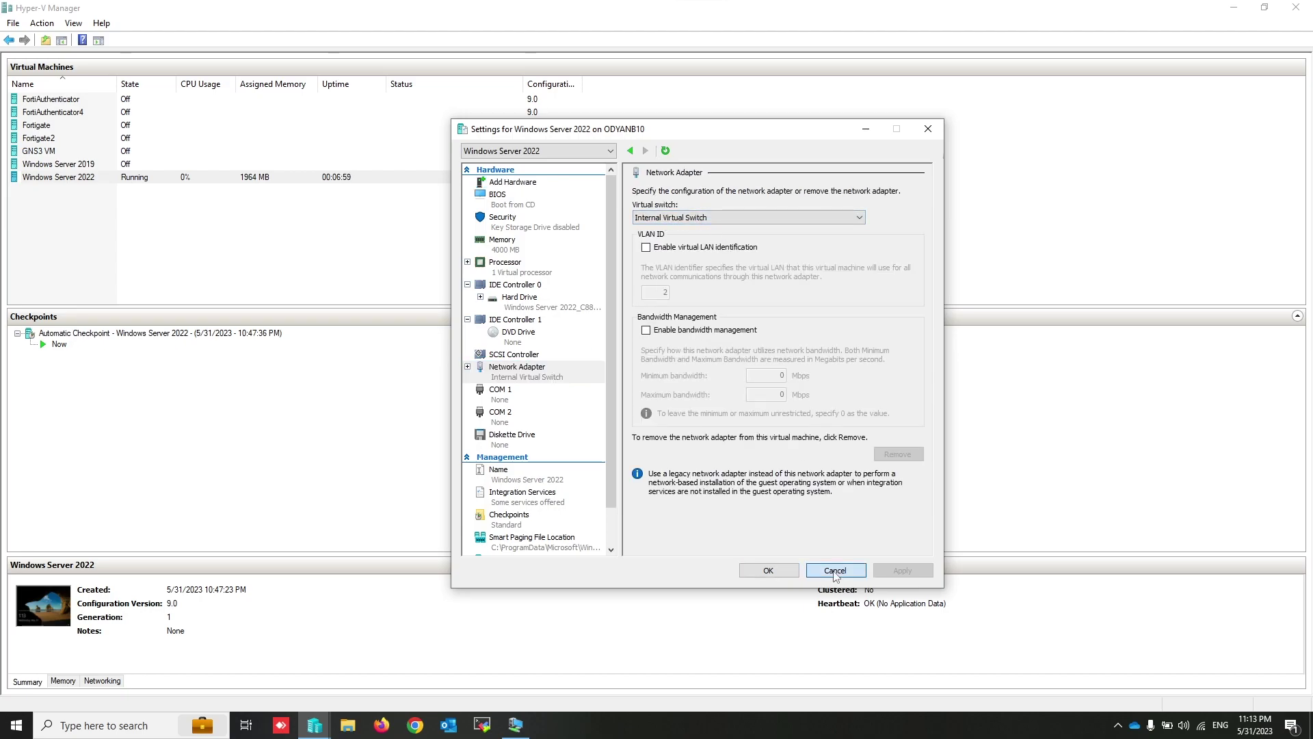
{"action": "left_click", "coordinate": [514, 726]}
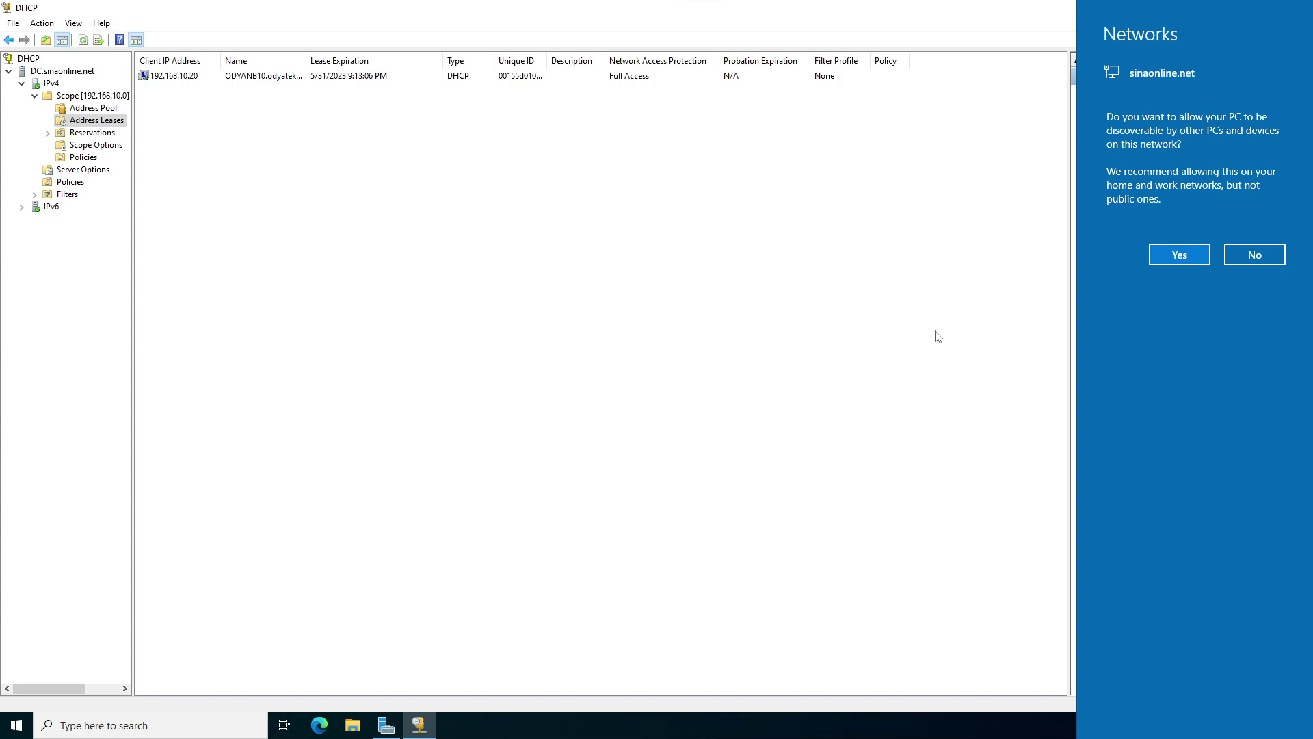
Step: Allow network discoverability, then close the DHCP console and Server Manager
{"action": "left_click", "coordinate": [1178, 261]}
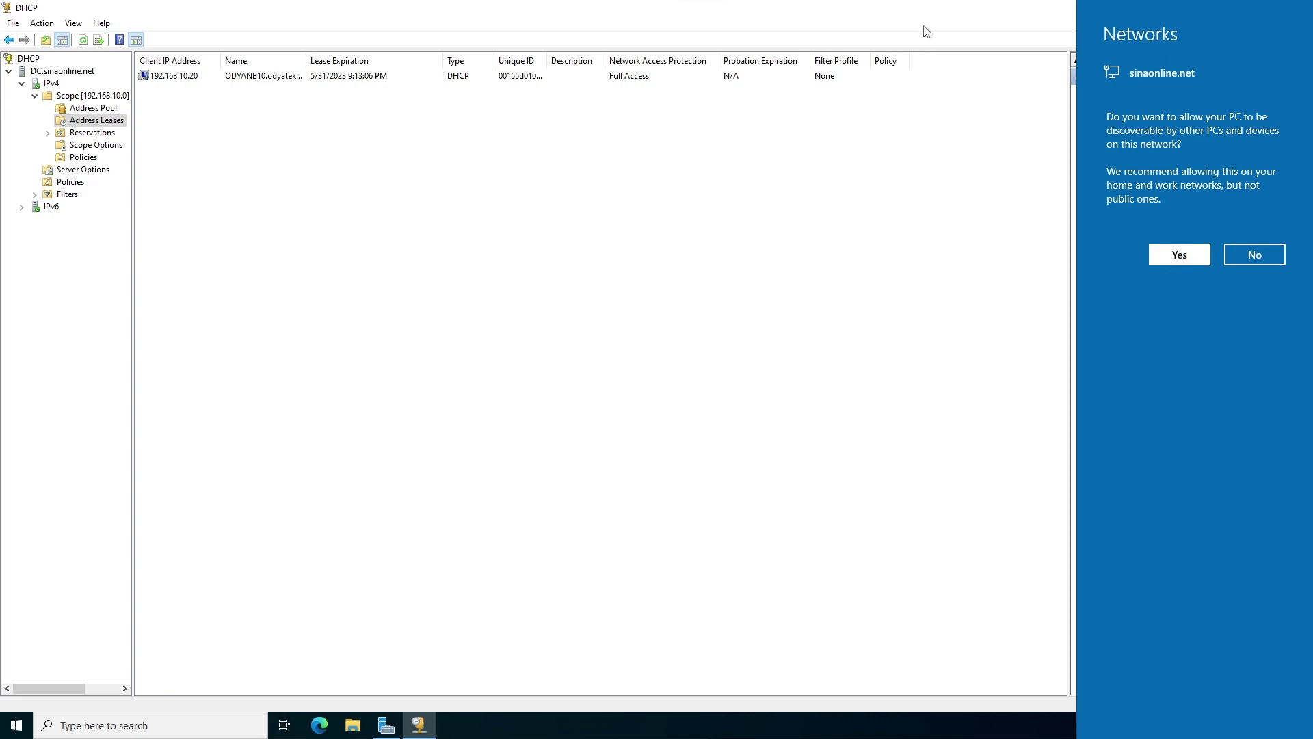
{"action": "left_click", "coordinate": [384, 732]}
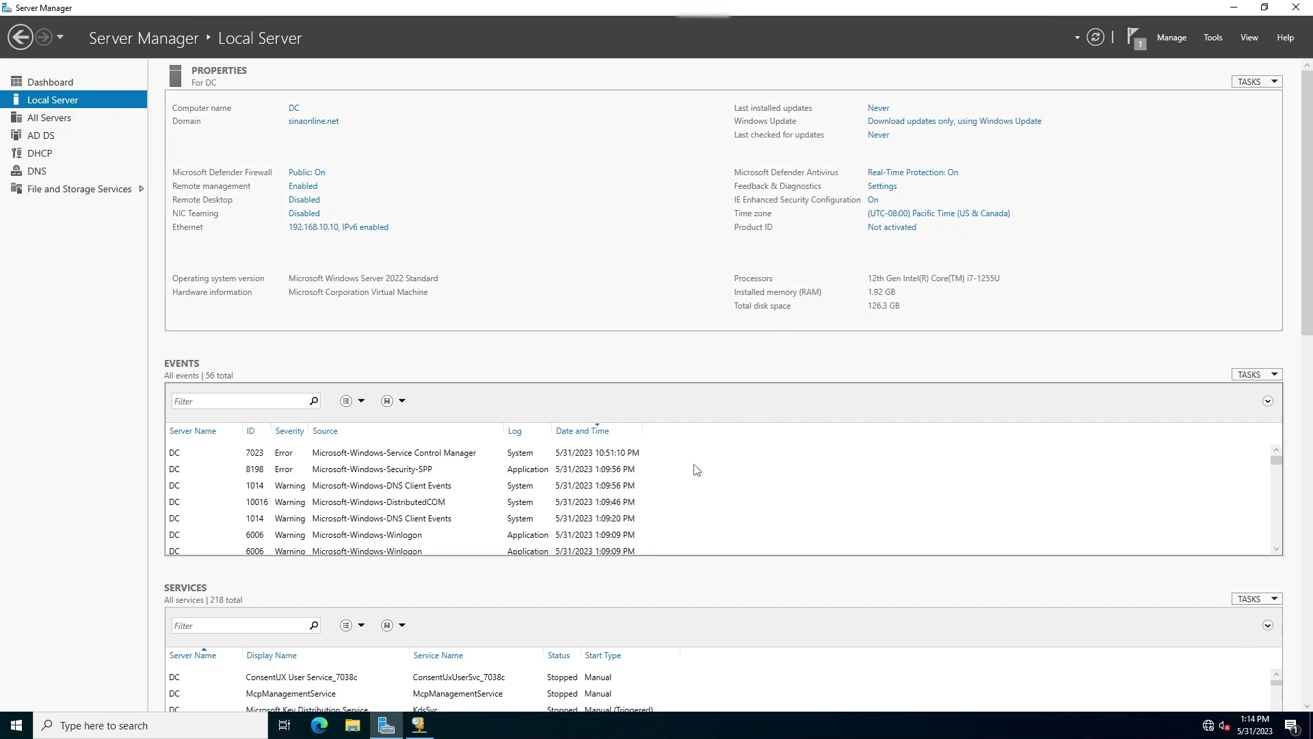
{"action": "left_click", "coordinate": [418, 725]}
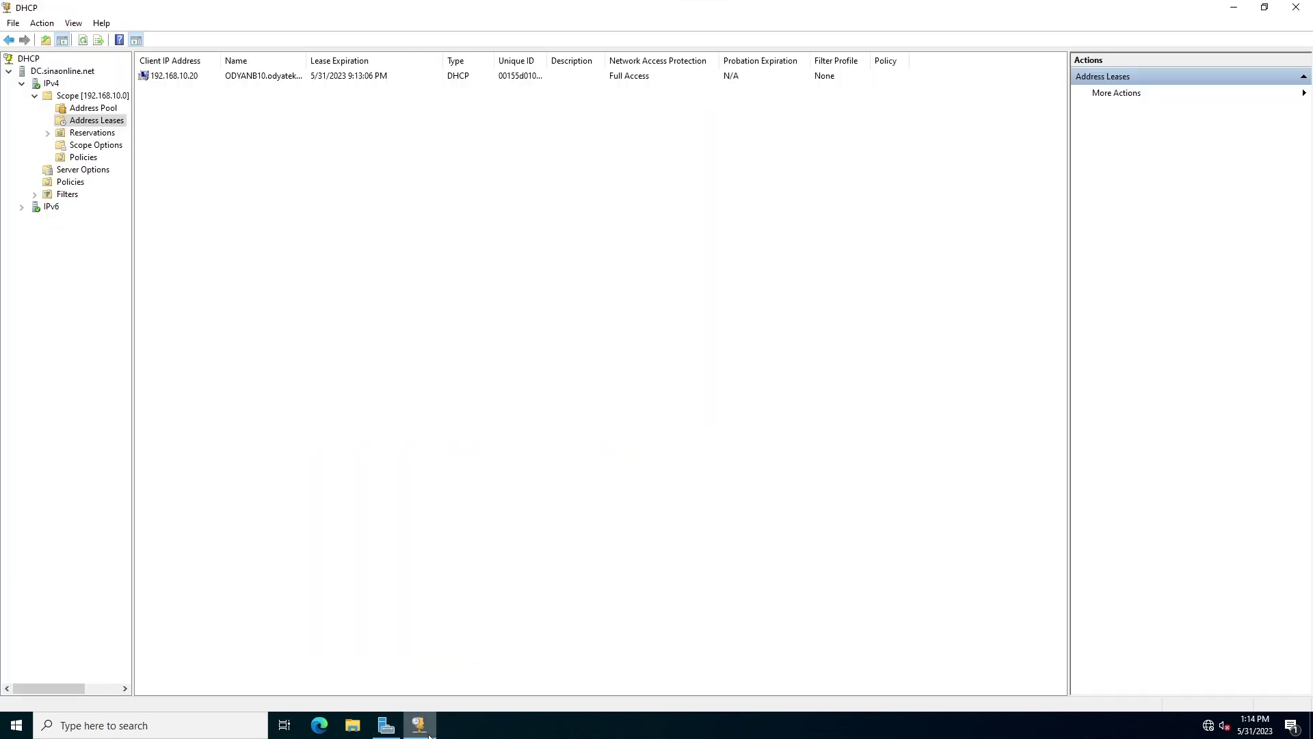
{"action": "left_click", "coordinate": [1298, 8]}
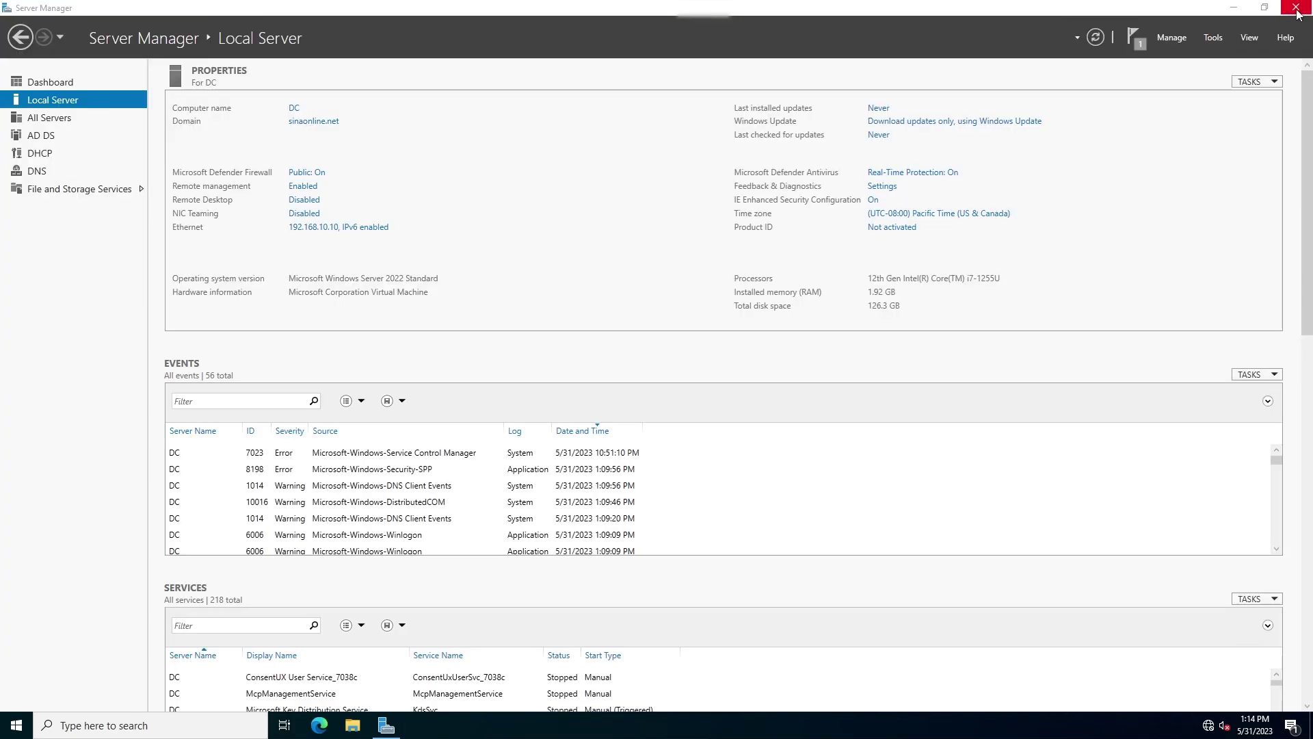
{"action": "left_click", "coordinate": [1297, 10]}
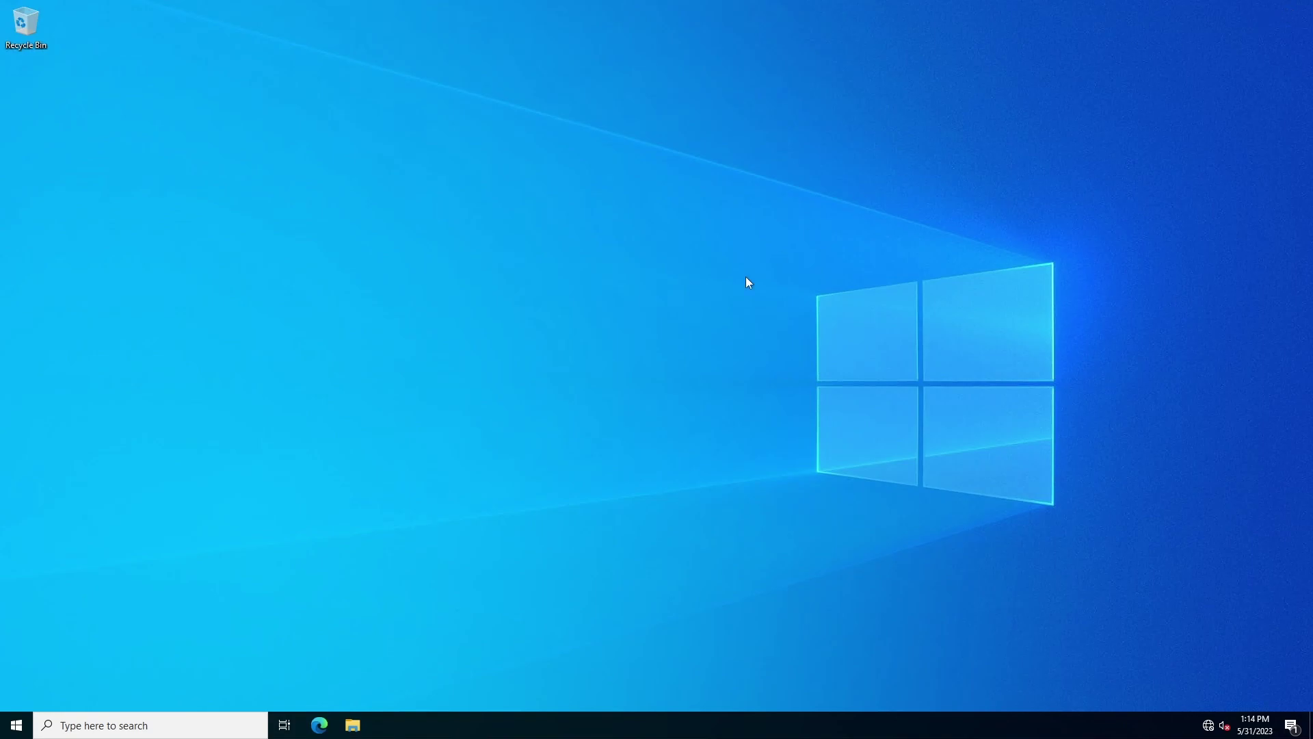
{"action": "left_click", "coordinate": [15, 723]}
Step: Launch DNS Manager and open the DC's Forward Lookup Zones > sinaonline.net zone records
{"action": "type", "text": "dns"}
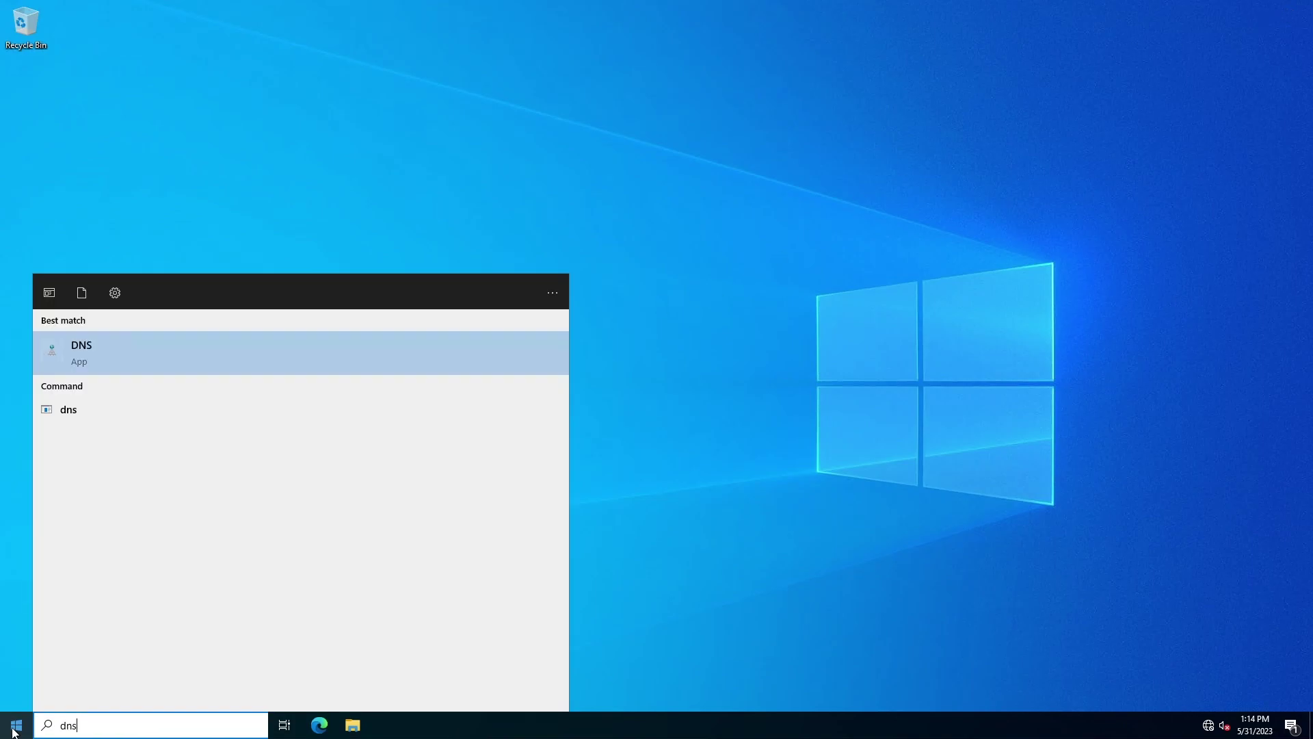
{"action": "left_click", "coordinate": [101, 350]}
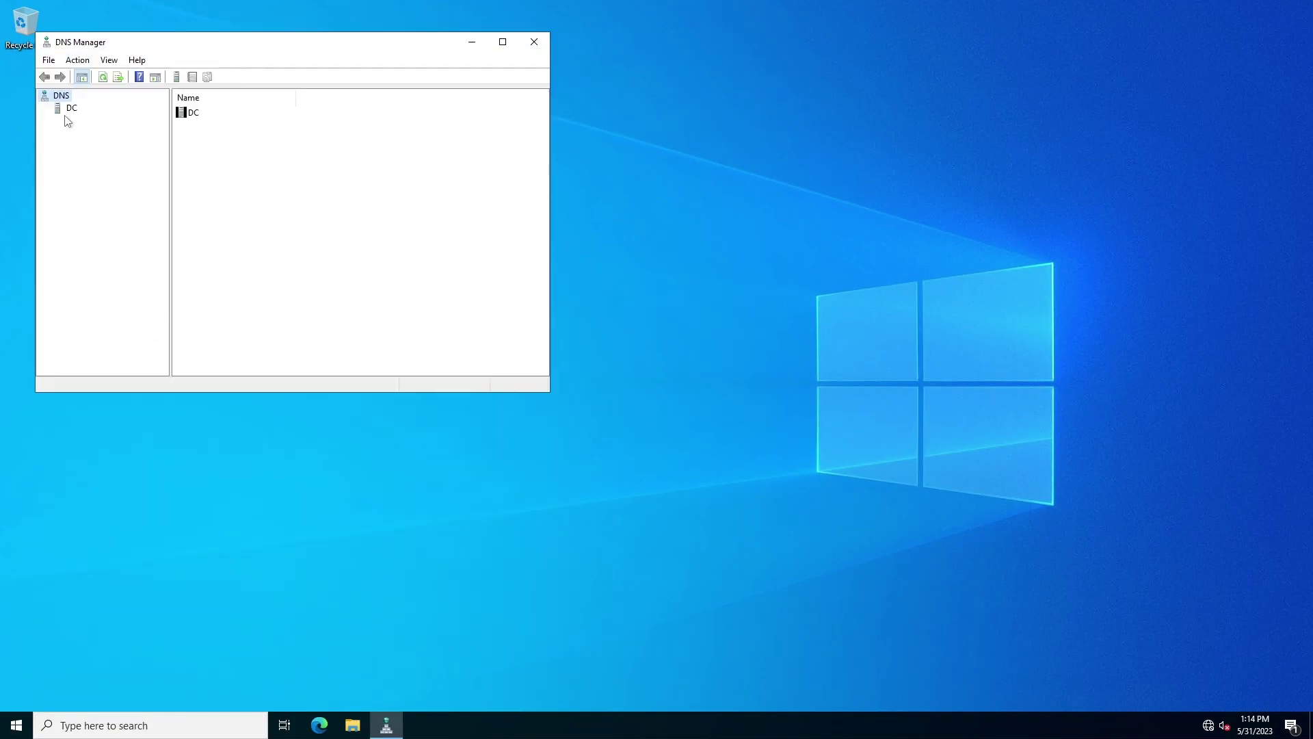
{"action": "left_click", "coordinate": [67, 112]}
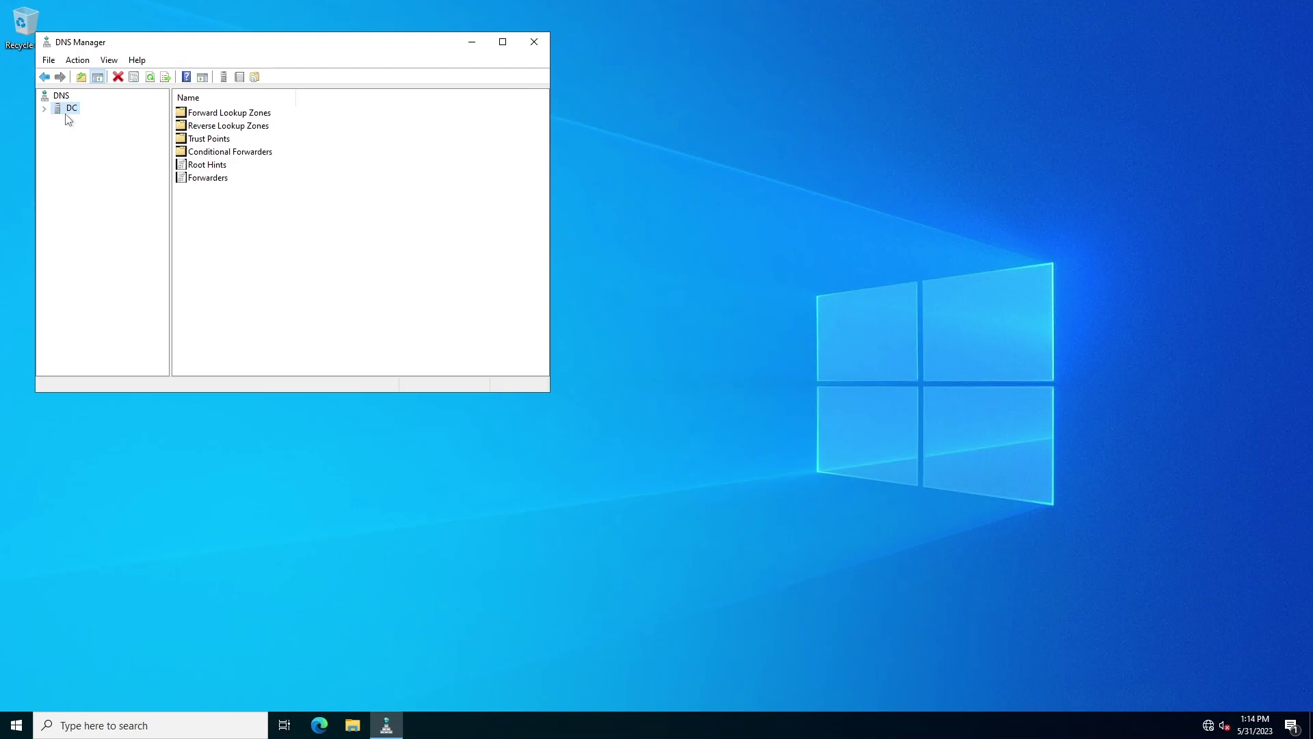
{"action": "double_click", "coordinate": [67, 113]}
{"action": "left_click", "coordinate": [108, 123]}
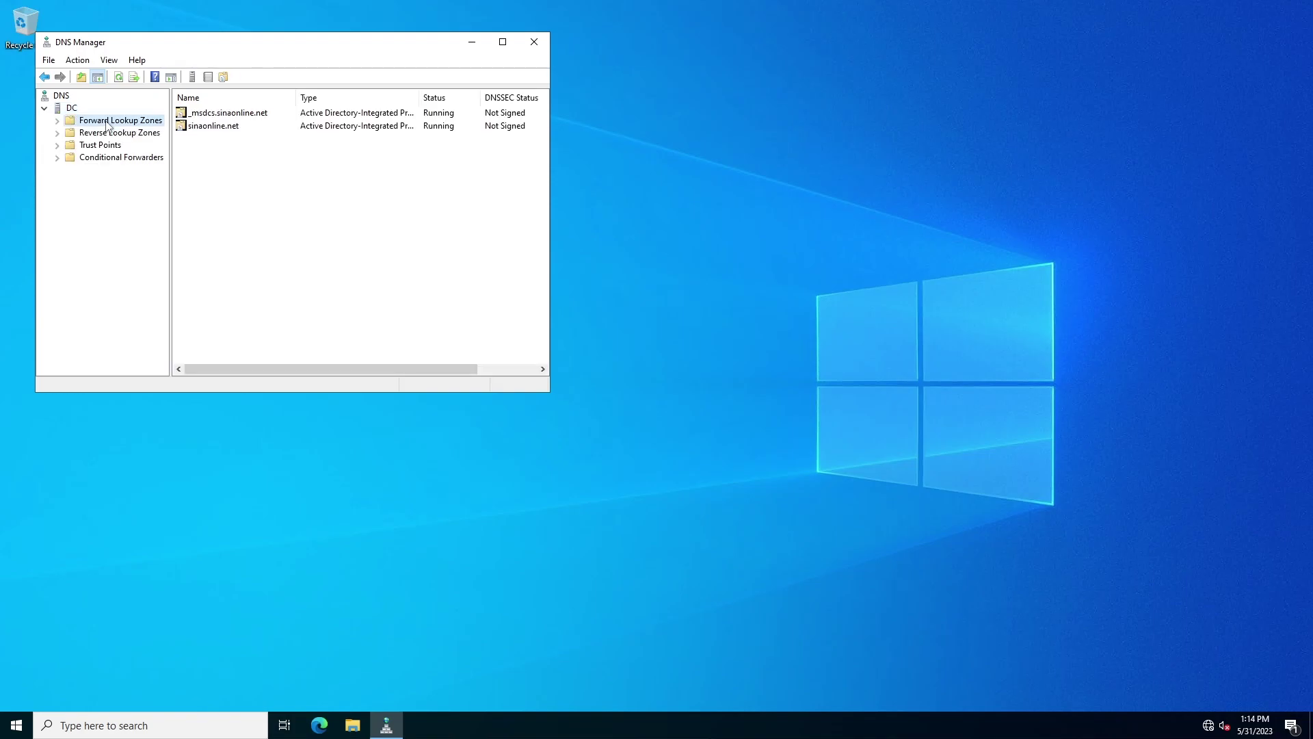
{"action": "double_click", "coordinate": [230, 129]}
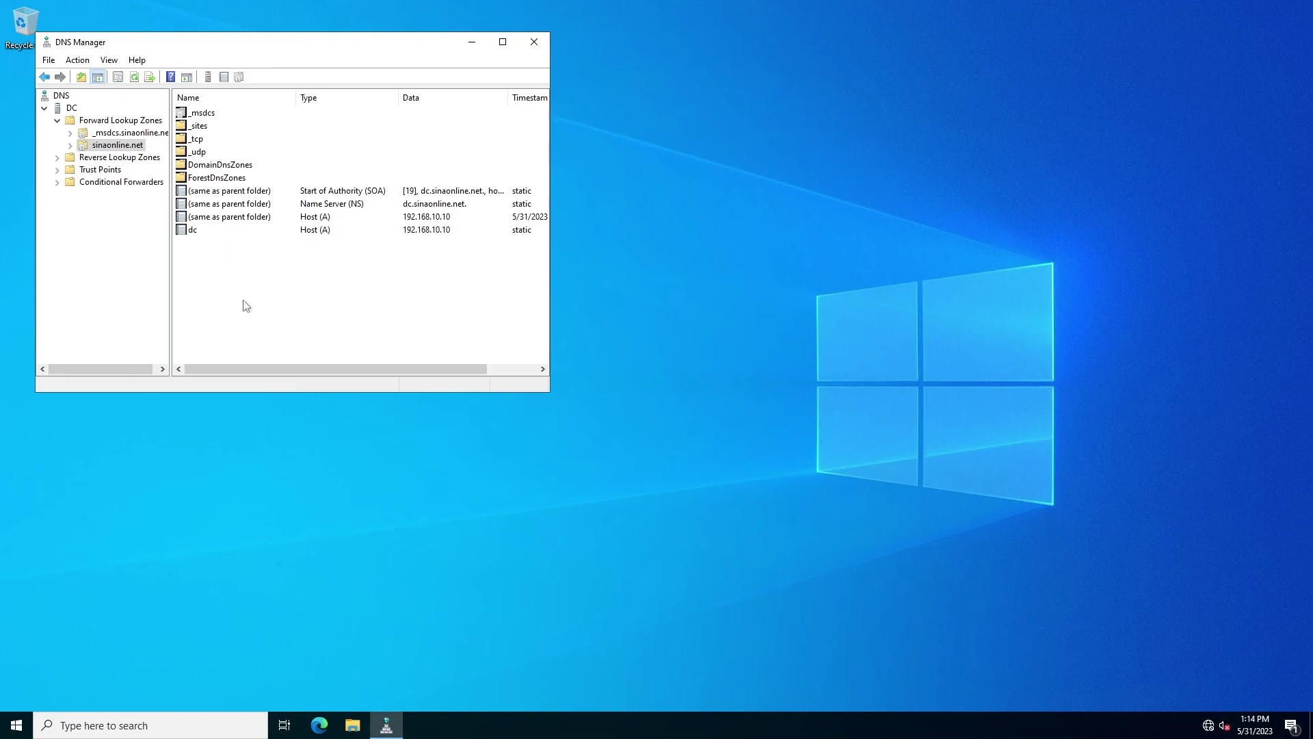
Step: In an administrator Command Prompt, ping test.sinaonline.net and confirm the host isn't found
{"action": "left_click", "coordinate": [17, 729]}
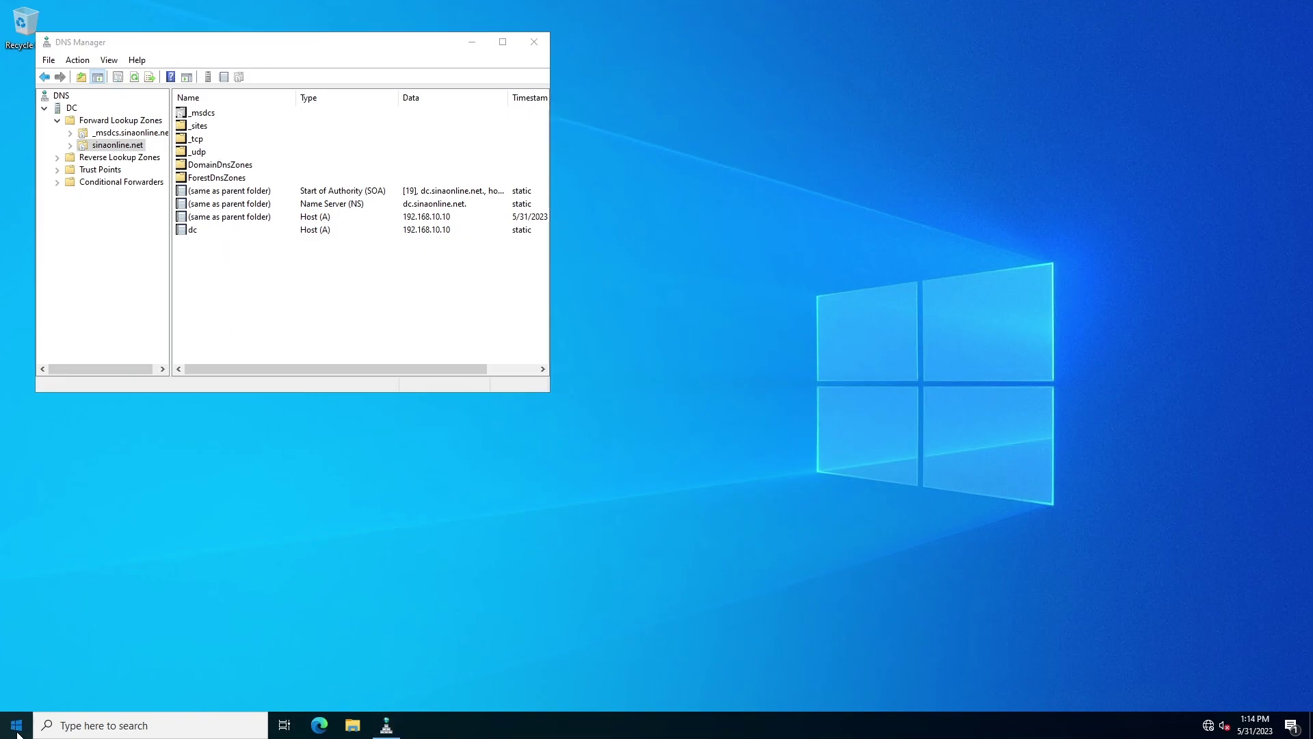
{"action": "type", "text": "cmd"}
{"action": "key", "text": "Return"}
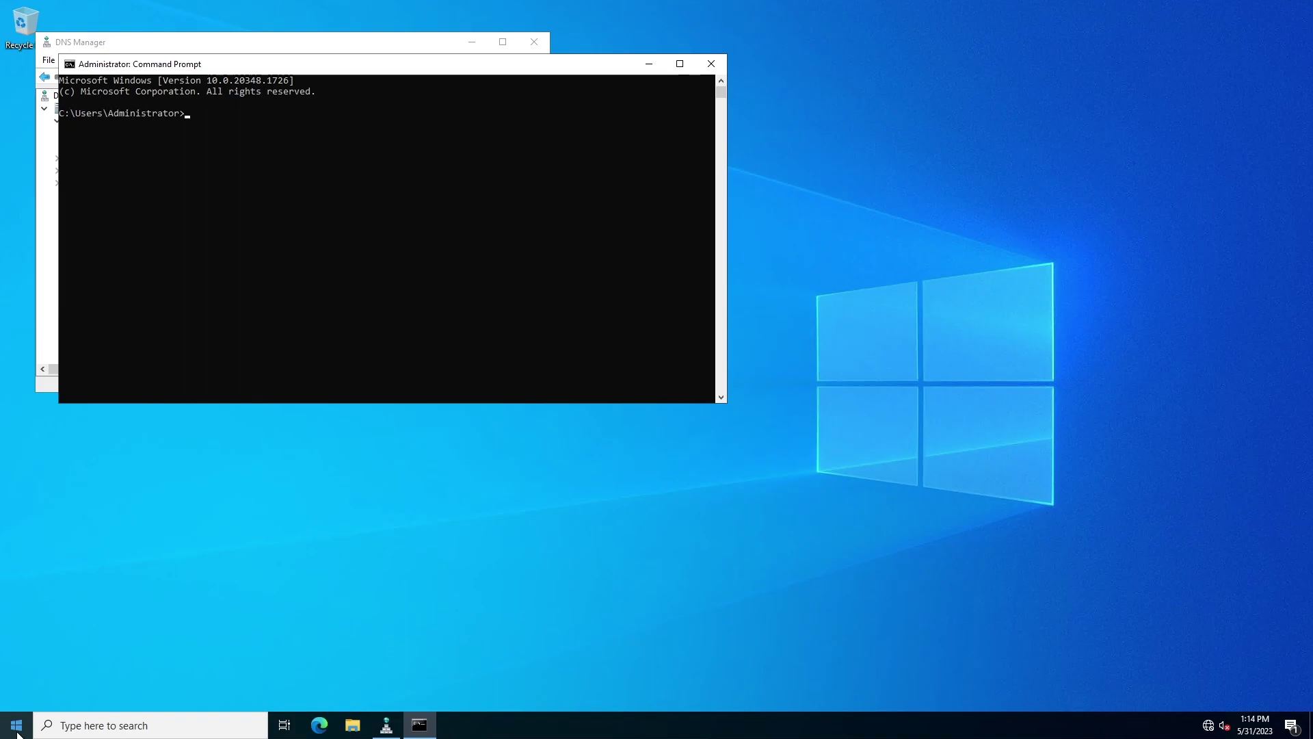
{"action": "type", "text": "ping test.sinaonline.net"}
{"action": "key", "text": "Return"}
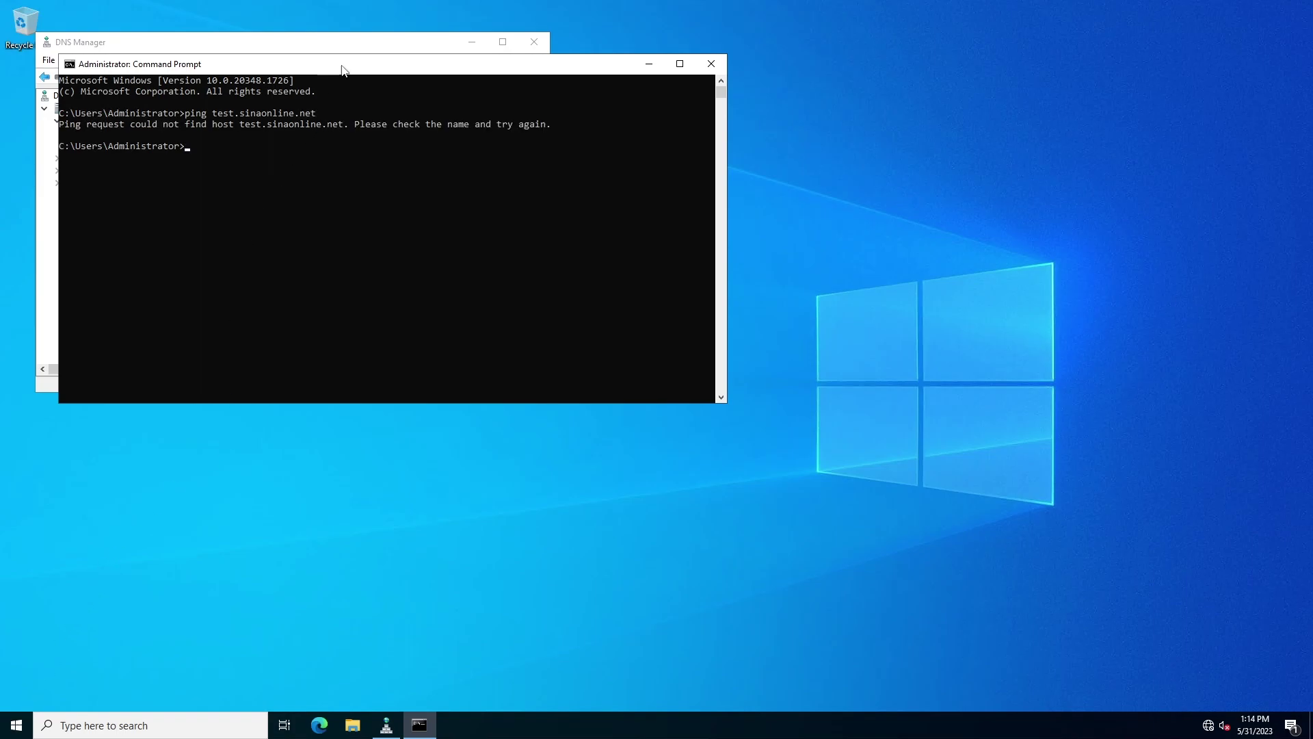
{"action": "left_click_drag", "start_coordinate": [342, 69], "coordinate": [906, 111]}
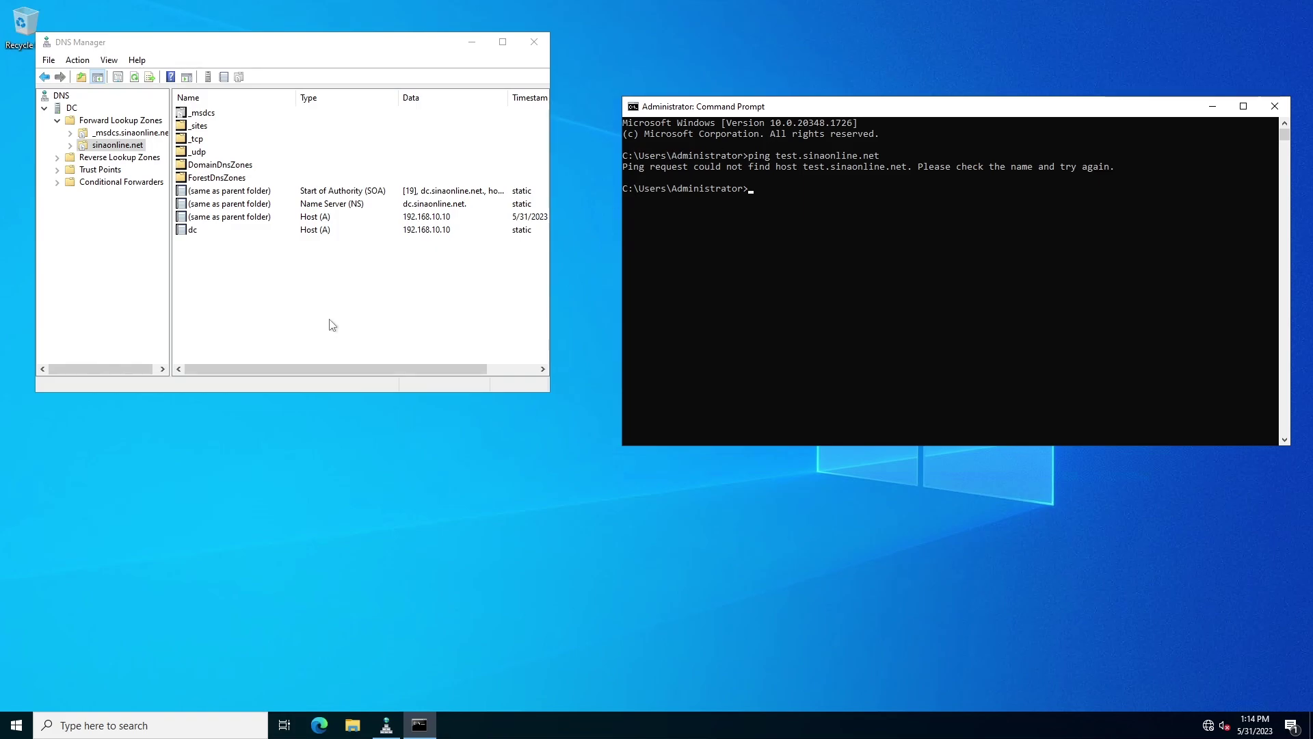
Step: Add host (A) record 'test' at 192.168.10.10 with a PTR record, then recall the ping command
{"action": "right_click", "coordinate": [305, 304]}
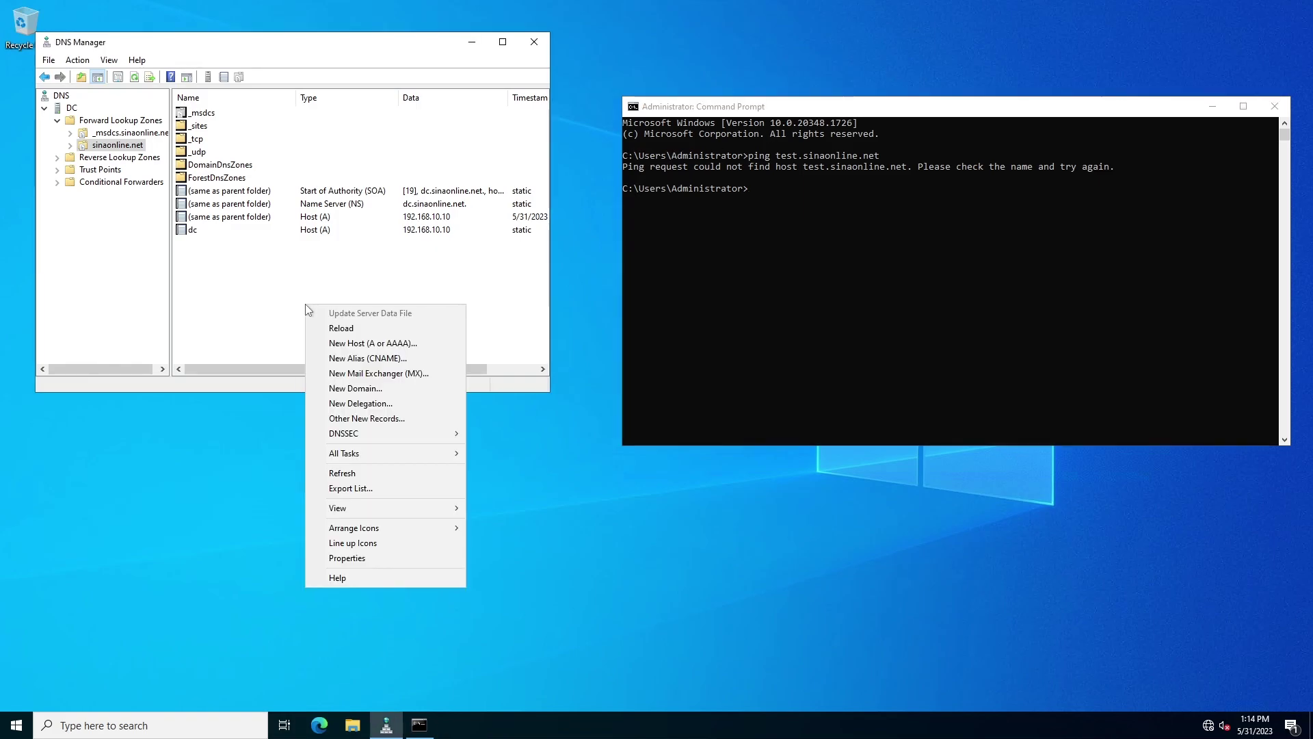
{"action": "left_click", "coordinate": [390, 343]}
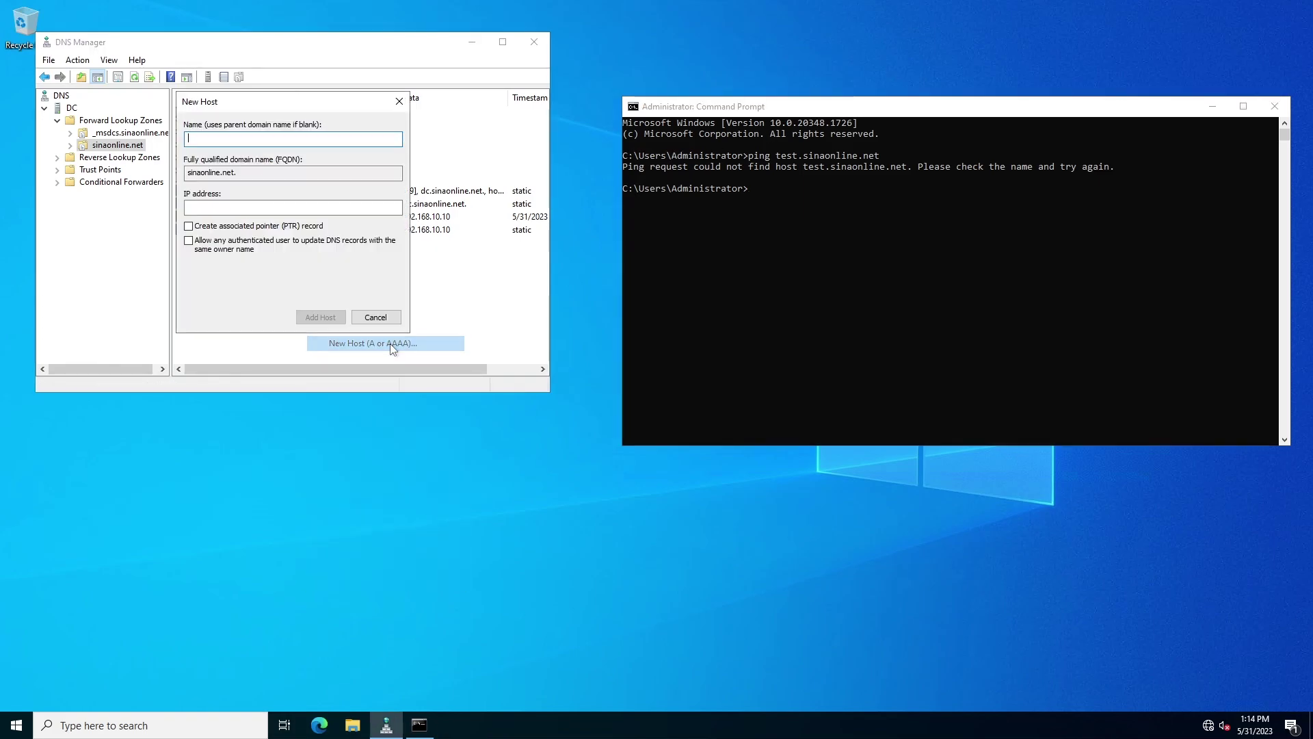
{"action": "type", "text": "test"}
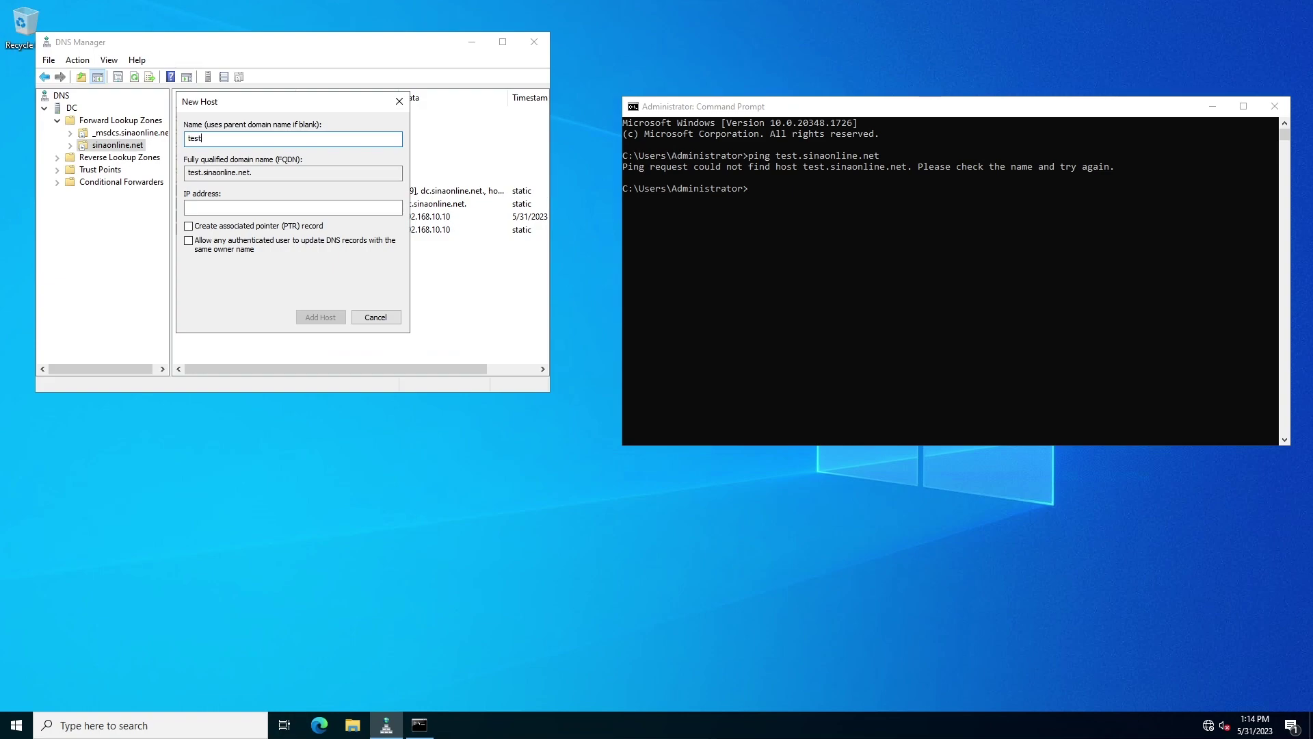
{"action": "left_click", "coordinate": [319, 205]}
{"action": "type", "text": "192.168"}
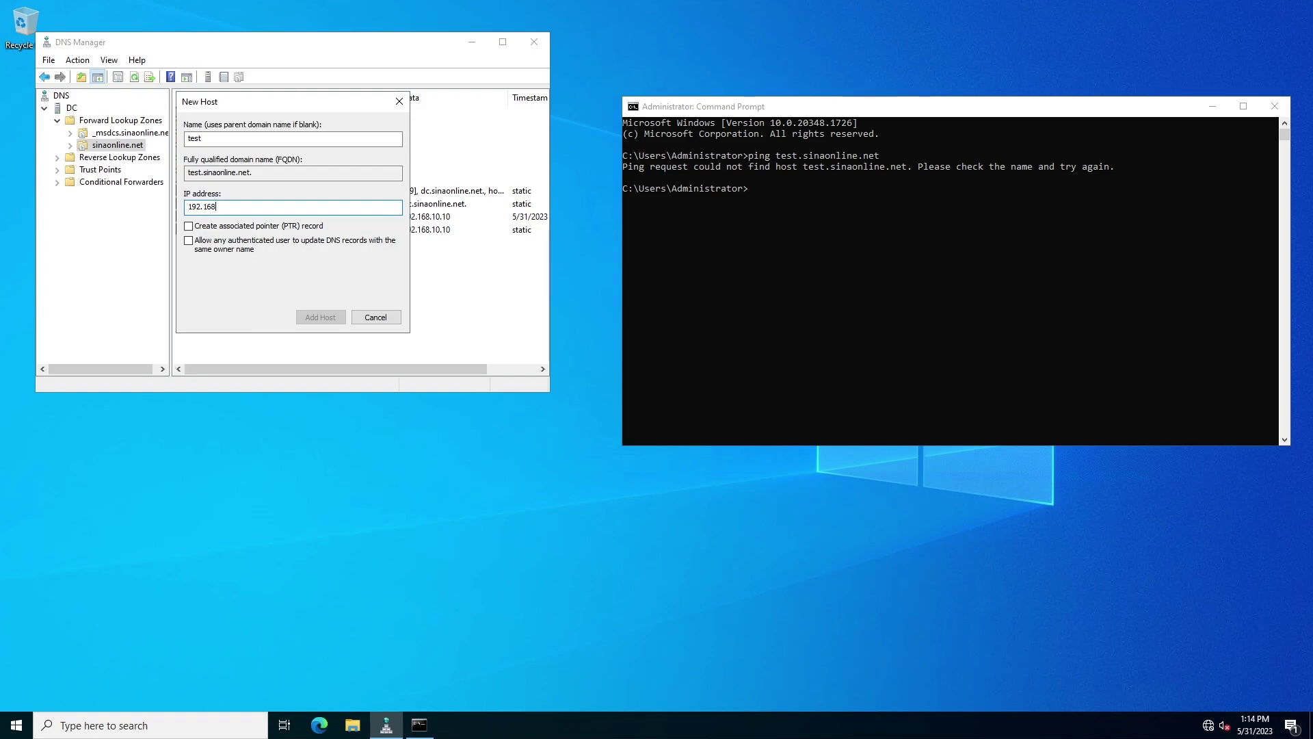
{"action": "type", "text": ".10.10"}
{"action": "left_click", "coordinate": [256, 229]}
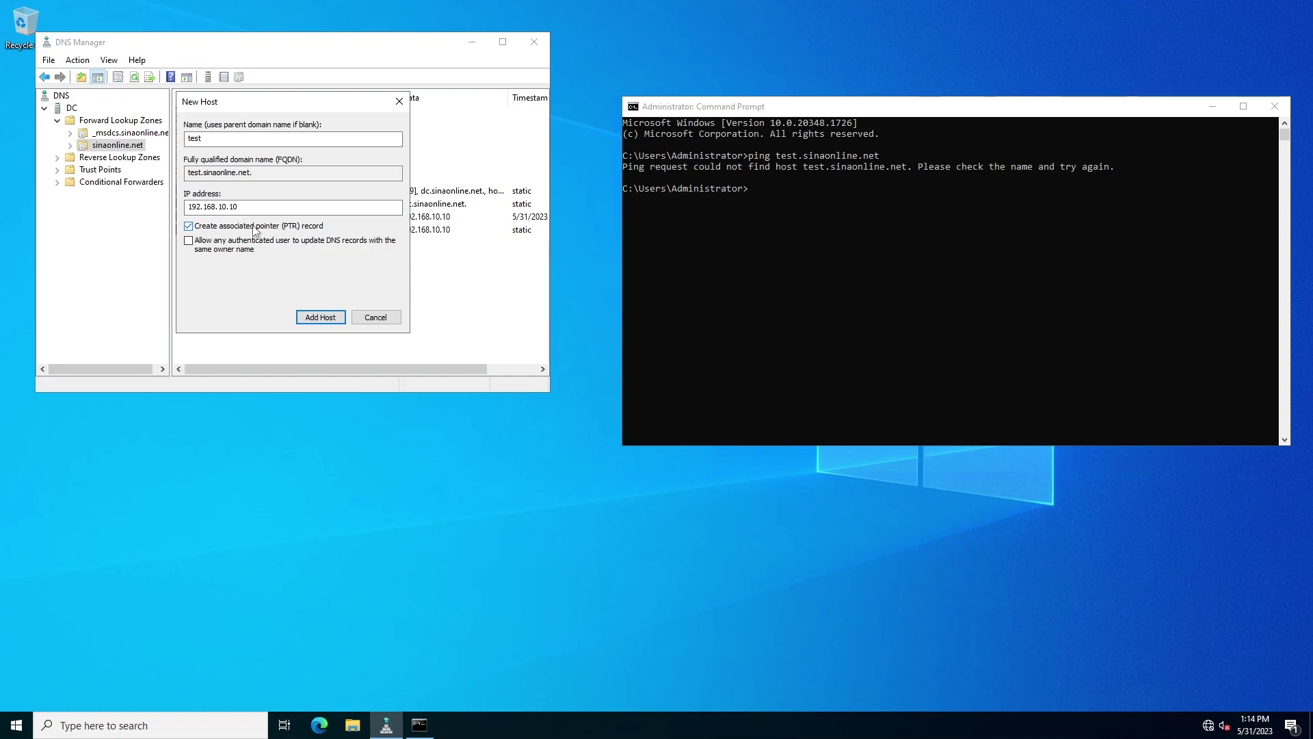
{"action": "left_click", "coordinate": [319, 319]}
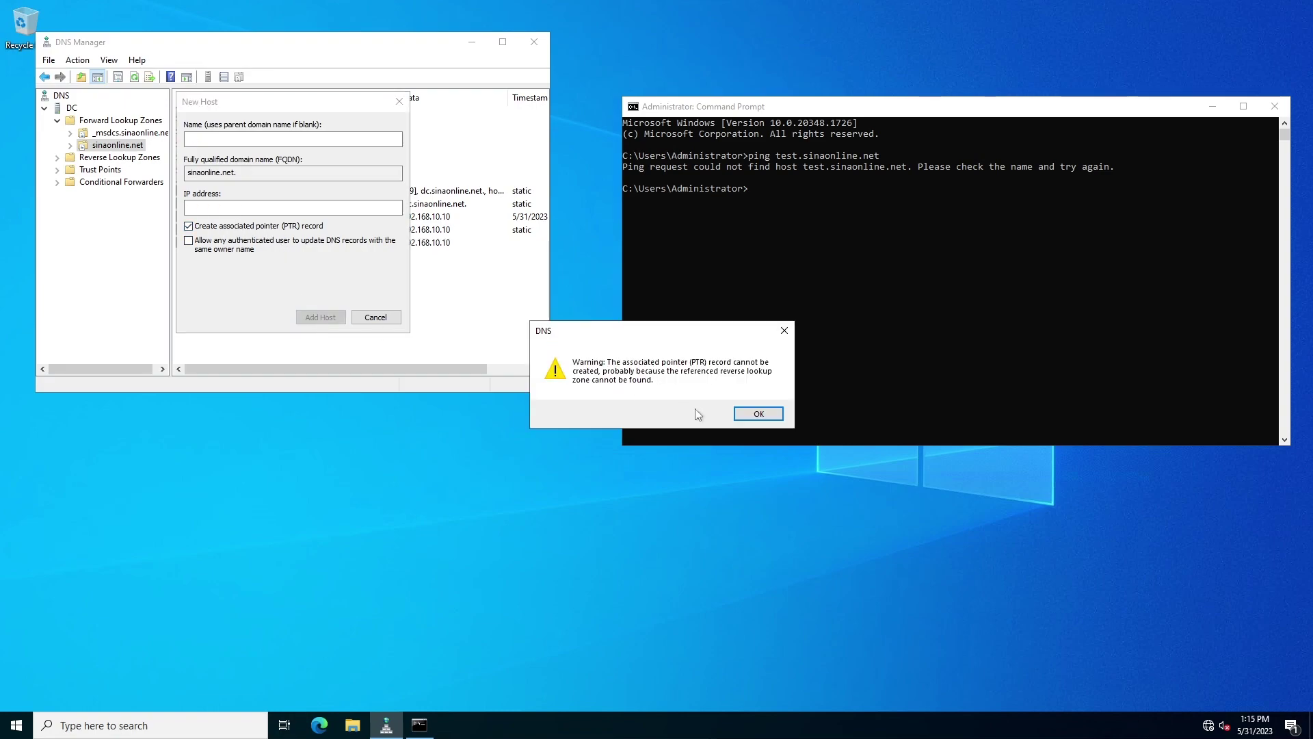
{"action": "left_click", "coordinate": [759, 414]}
{"action": "left_click", "coordinate": [376, 318]}
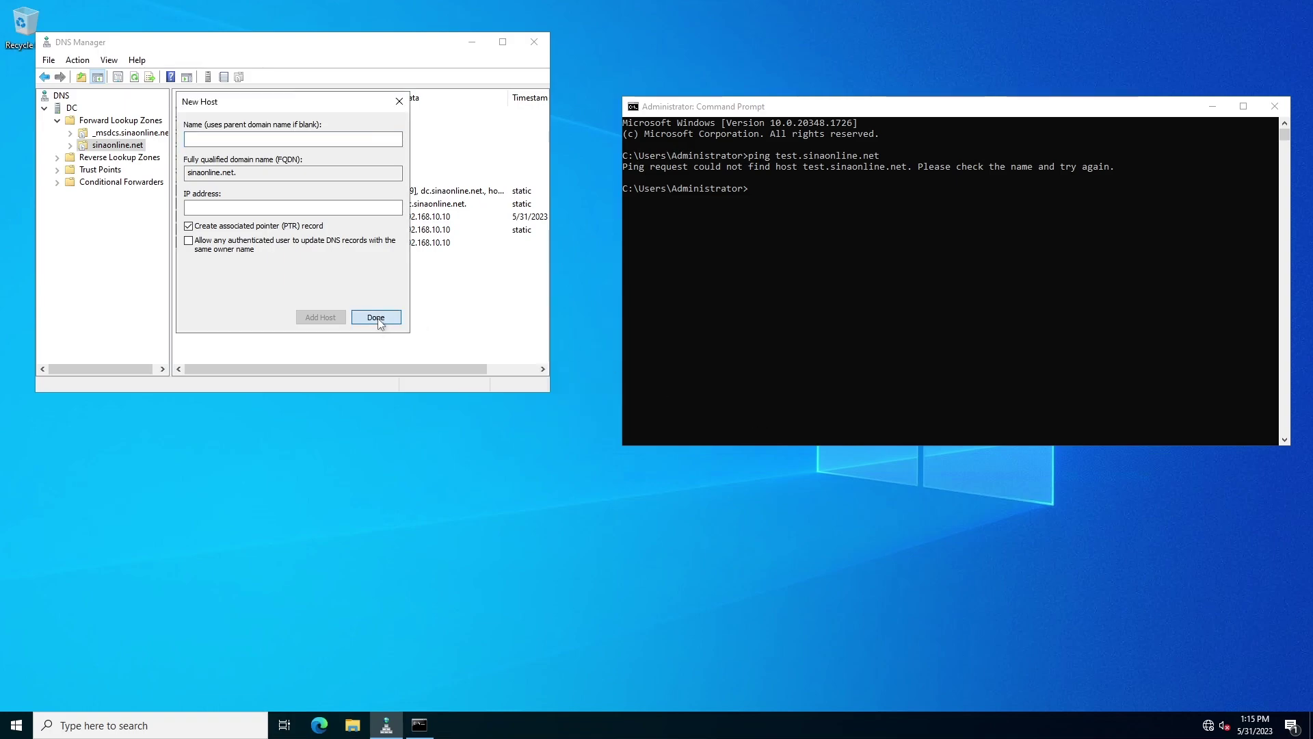
{"action": "left_click", "coordinate": [856, 270]}
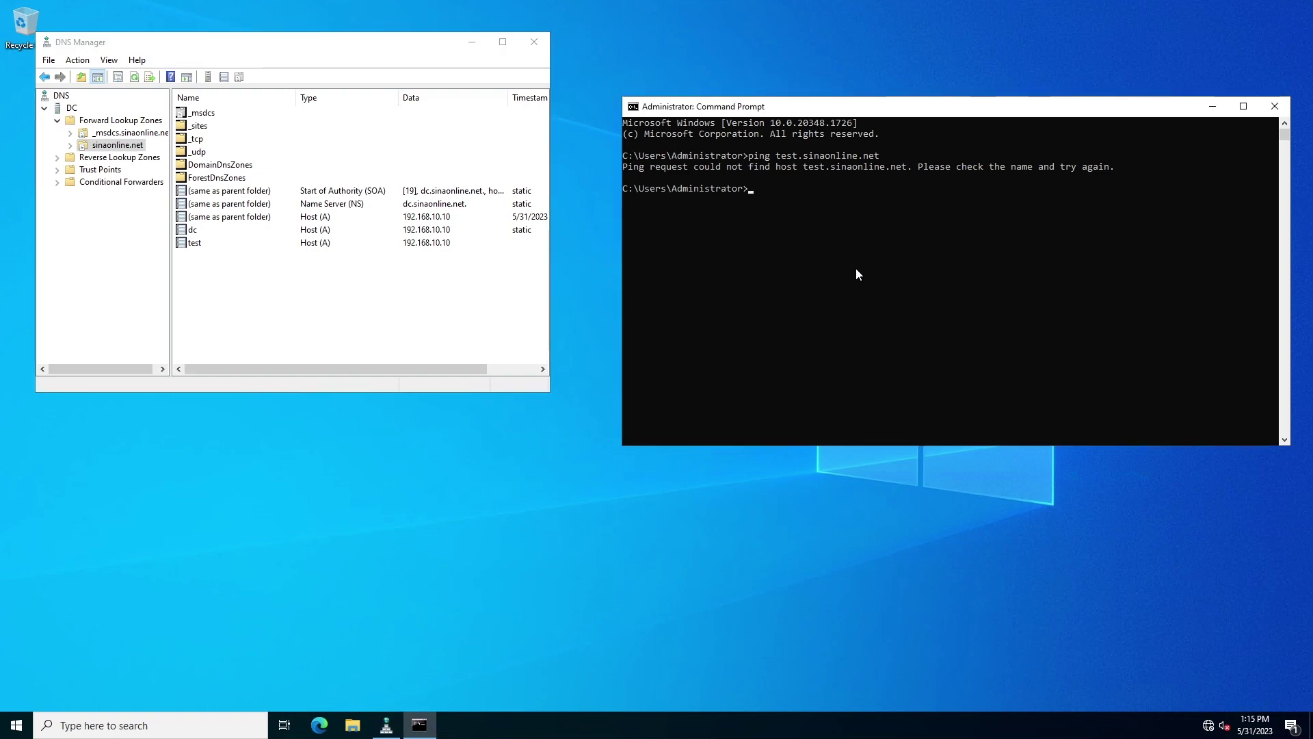
{"action": "key", "text": "Up"}
Step: Rerun the ping to test.sinaonline.net and confirm replies arrive from 192.168.10.10
{"action": "key", "text": "Return"}
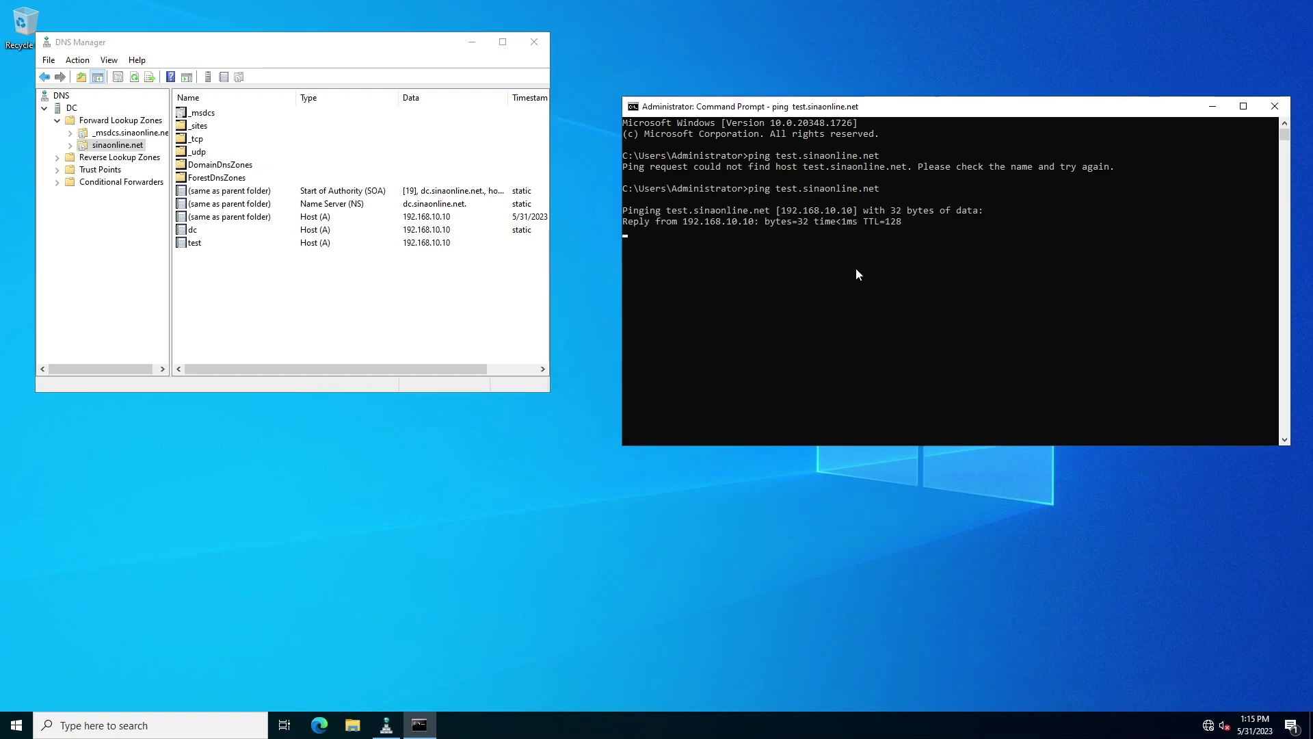
{"action": "left_click_drag", "start_coordinate": [688, 222], "coordinate": [802, 210]}
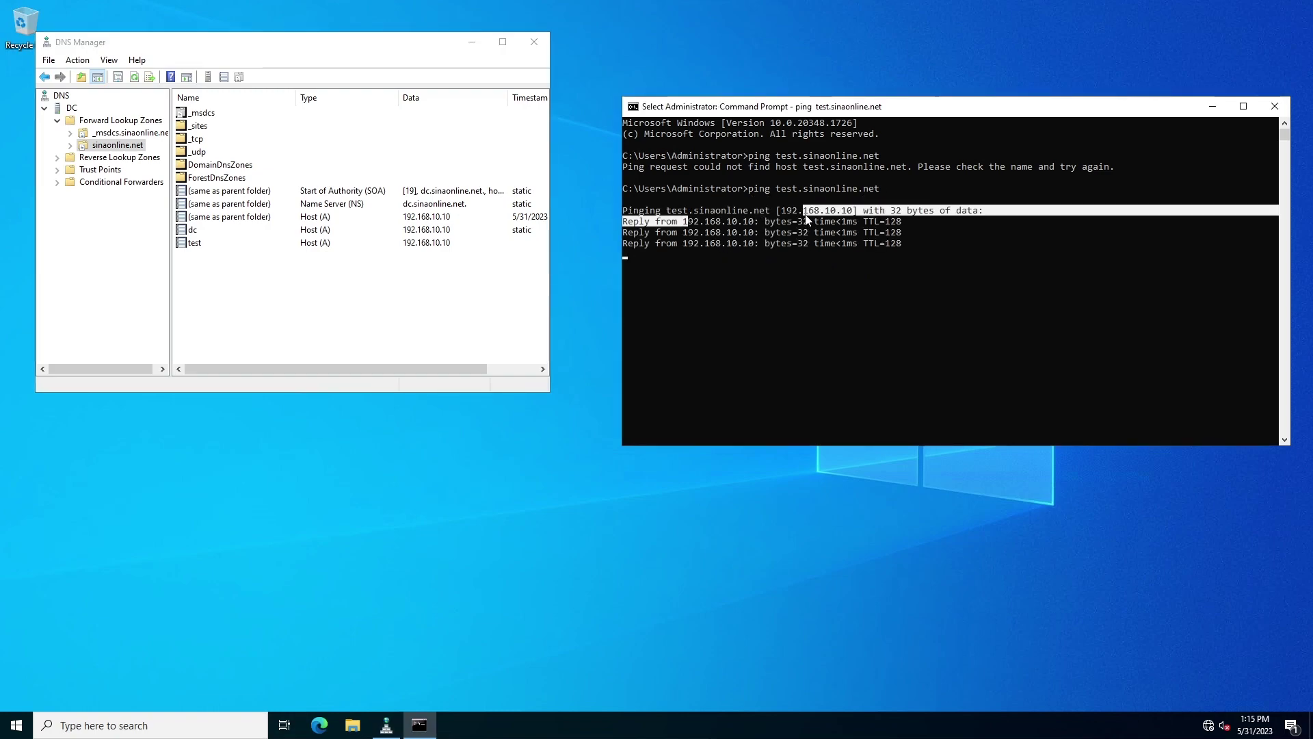
{"action": "left_click", "coordinate": [806, 290]}
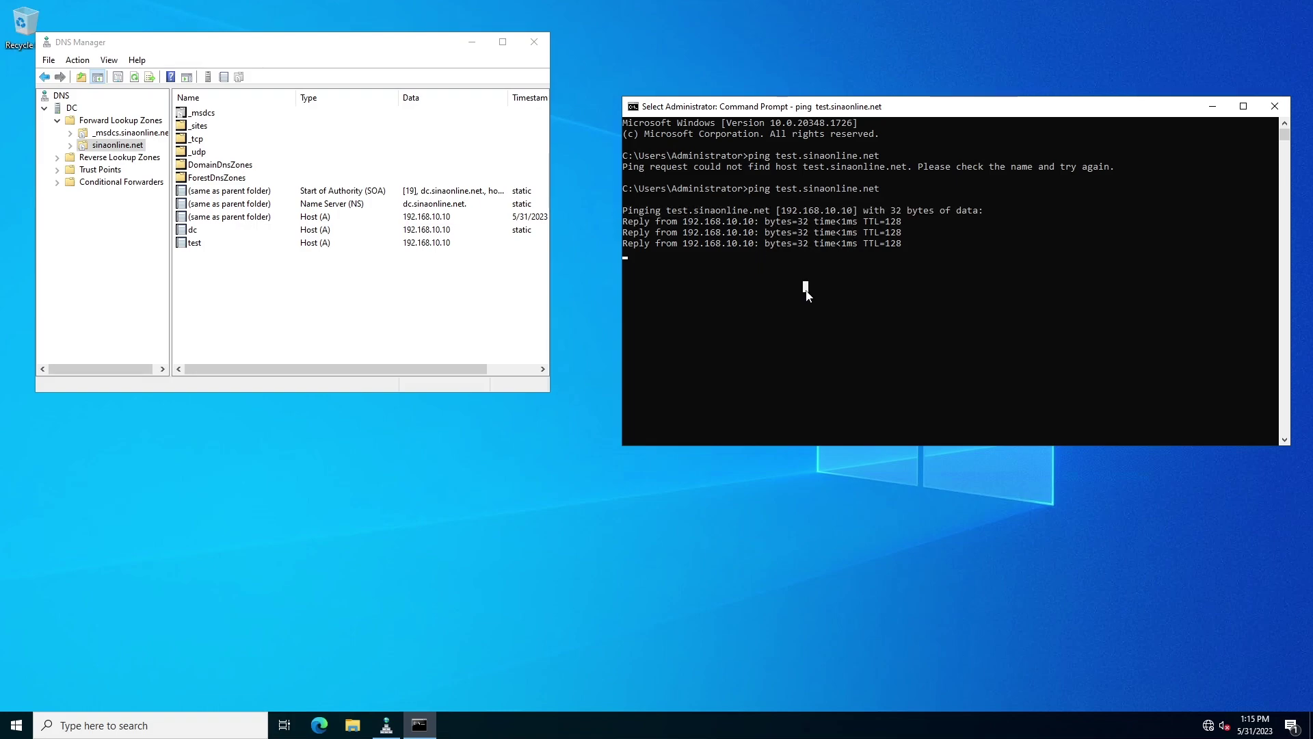
{"action": "key", "text": "Escape"}
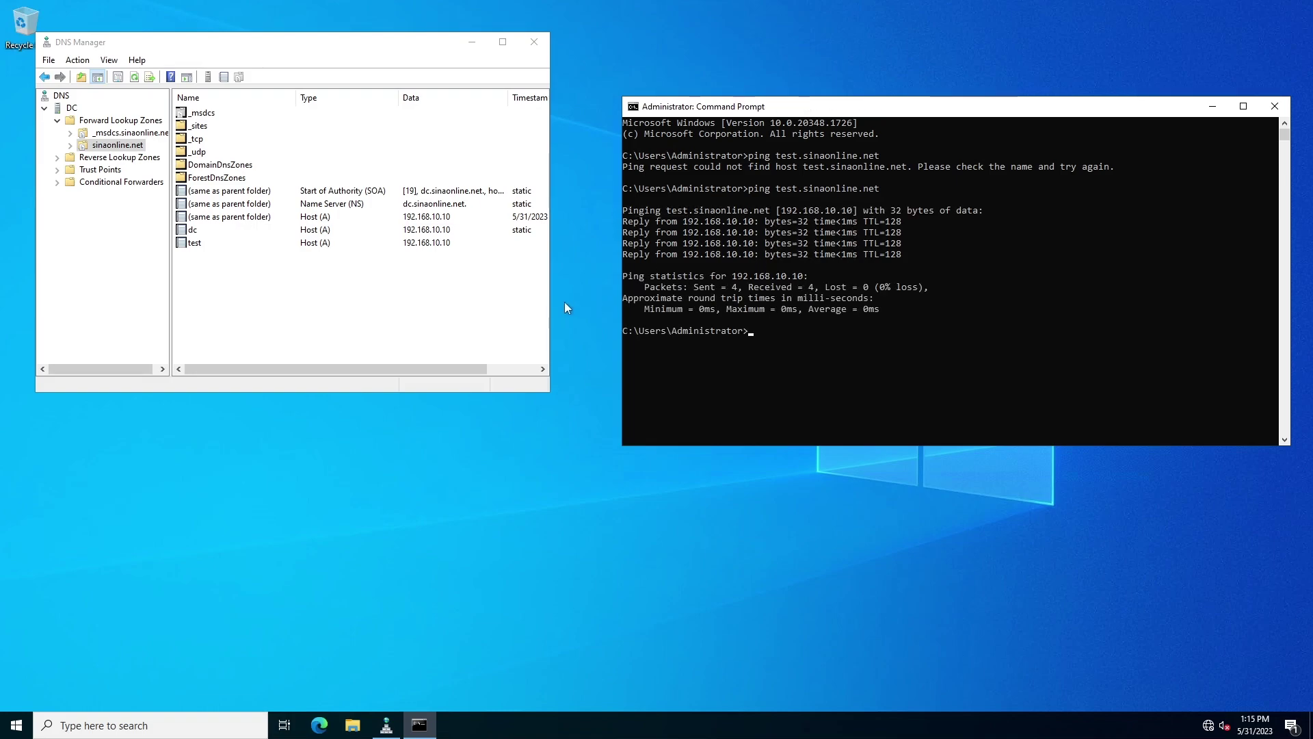
Step: Delete the test host record from the sinaonline.net zone and check the reverse lookup zones
{"action": "left_click", "coordinate": [199, 243]}
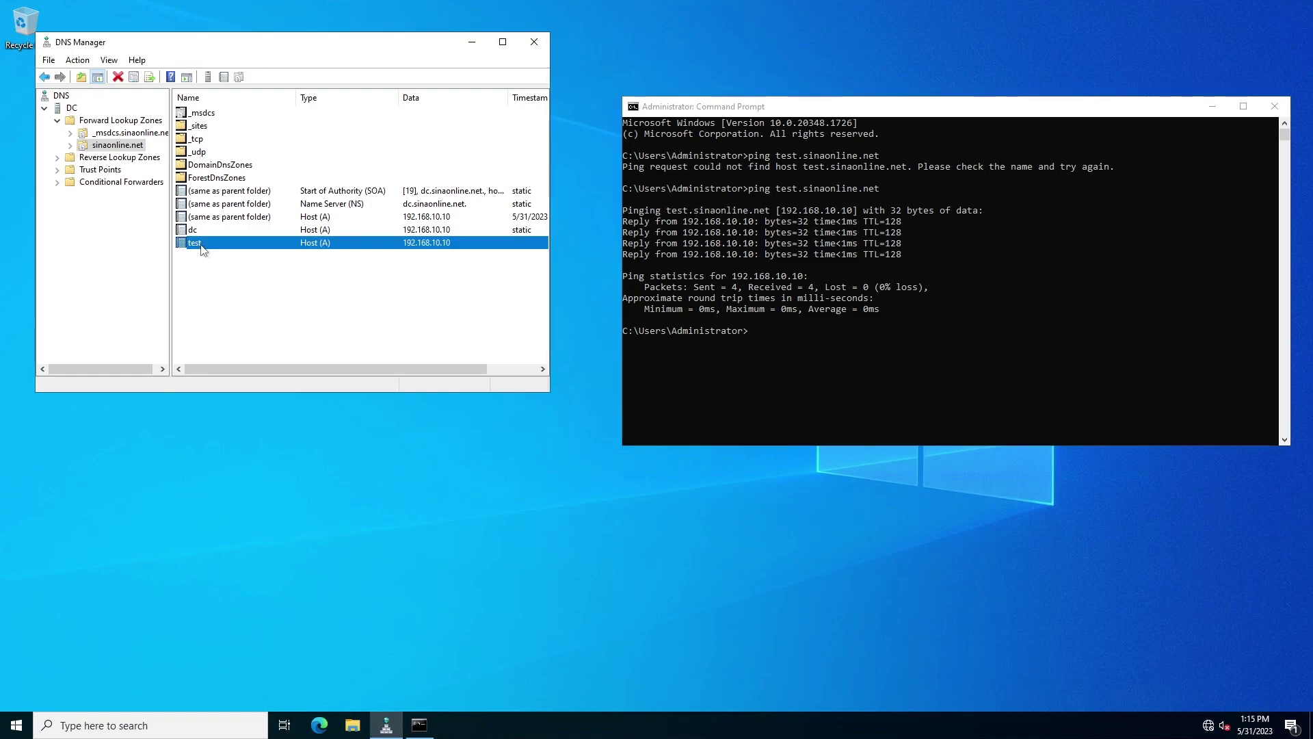
{"action": "right_click", "coordinate": [201, 245]}
{"action": "left_click", "coordinate": [235, 254]}
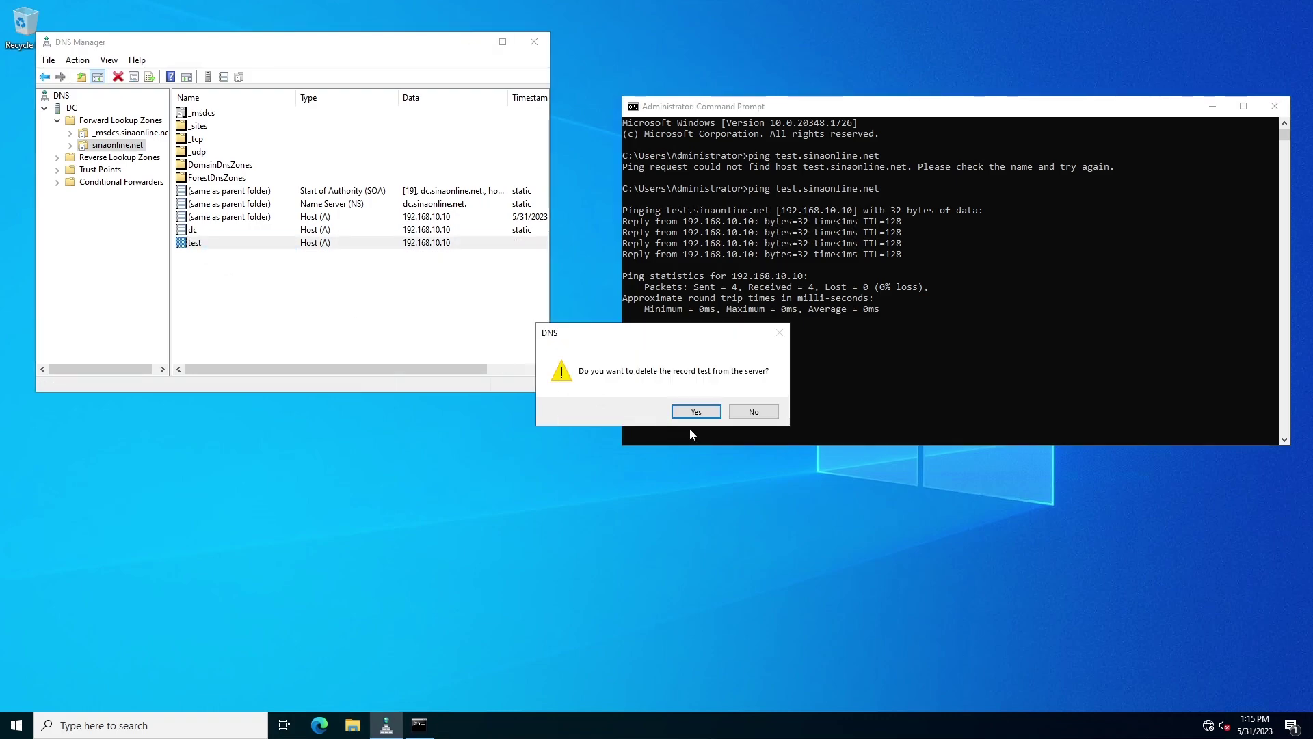
{"action": "left_click", "coordinate": [697, 411]}
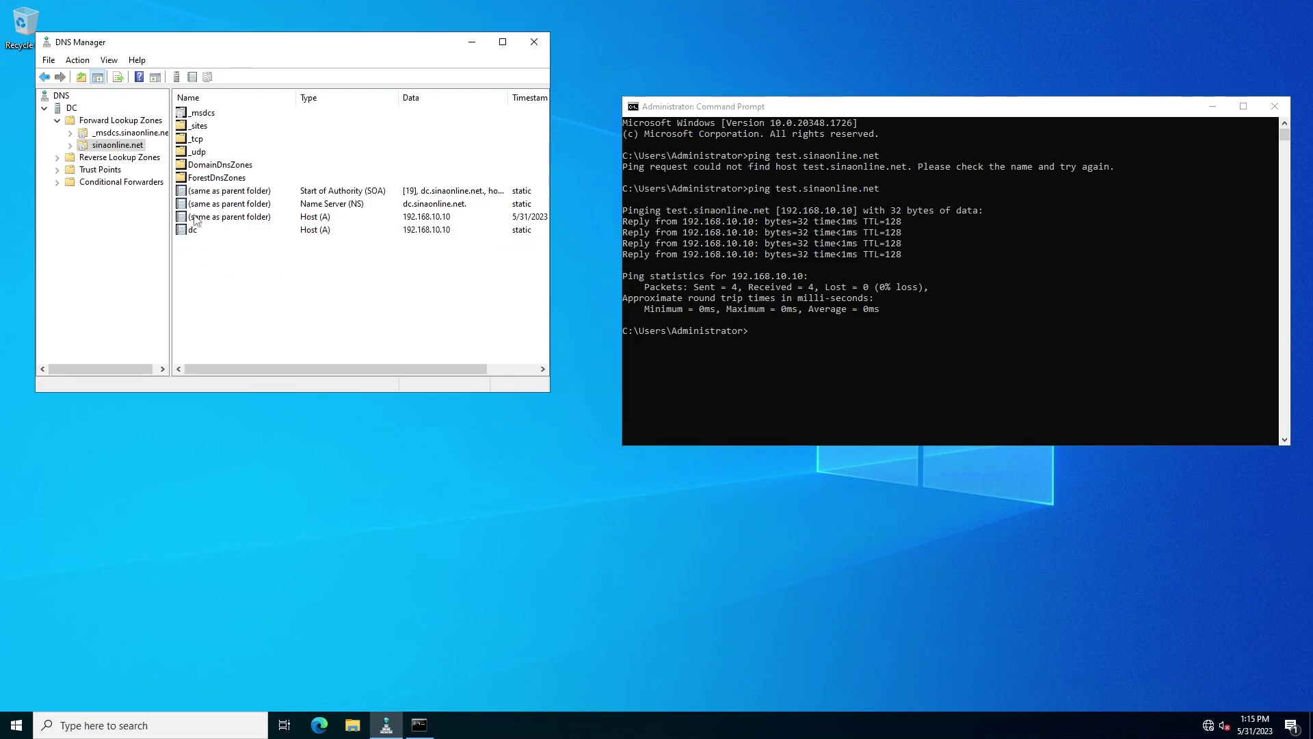
{"action": "left_click", "coordinate": [106, 158]}
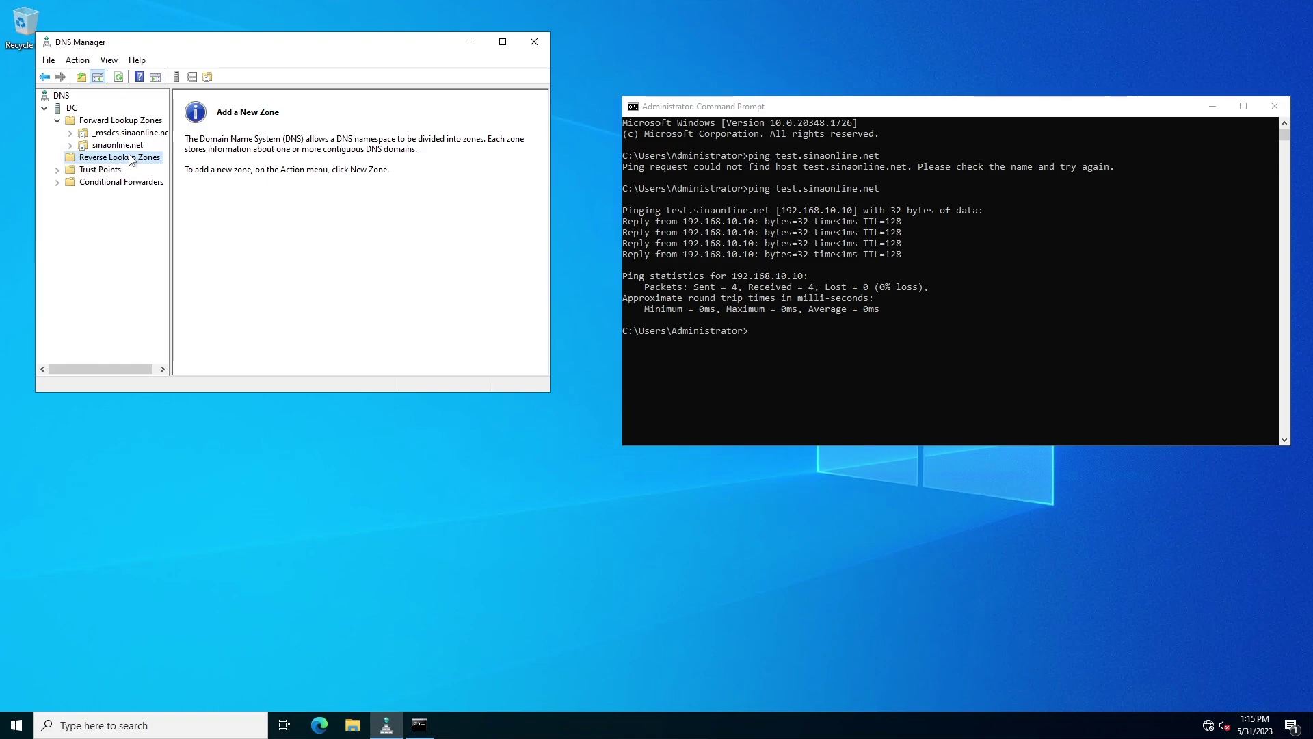
Step: Close DNS Manager and the Command Prompt window
{"action": "left_click", "coordinate": [534, 42]}
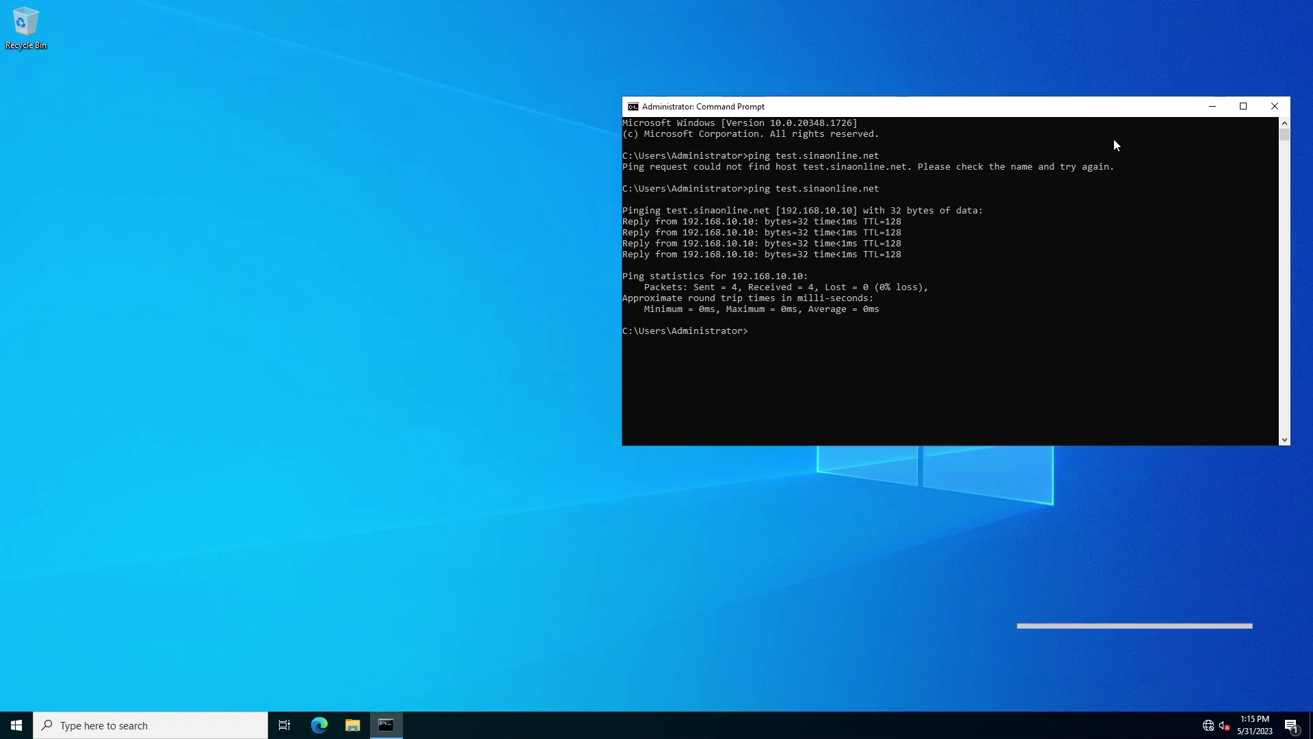
{"action": "left_click", "coordinate": [1281, 111]}
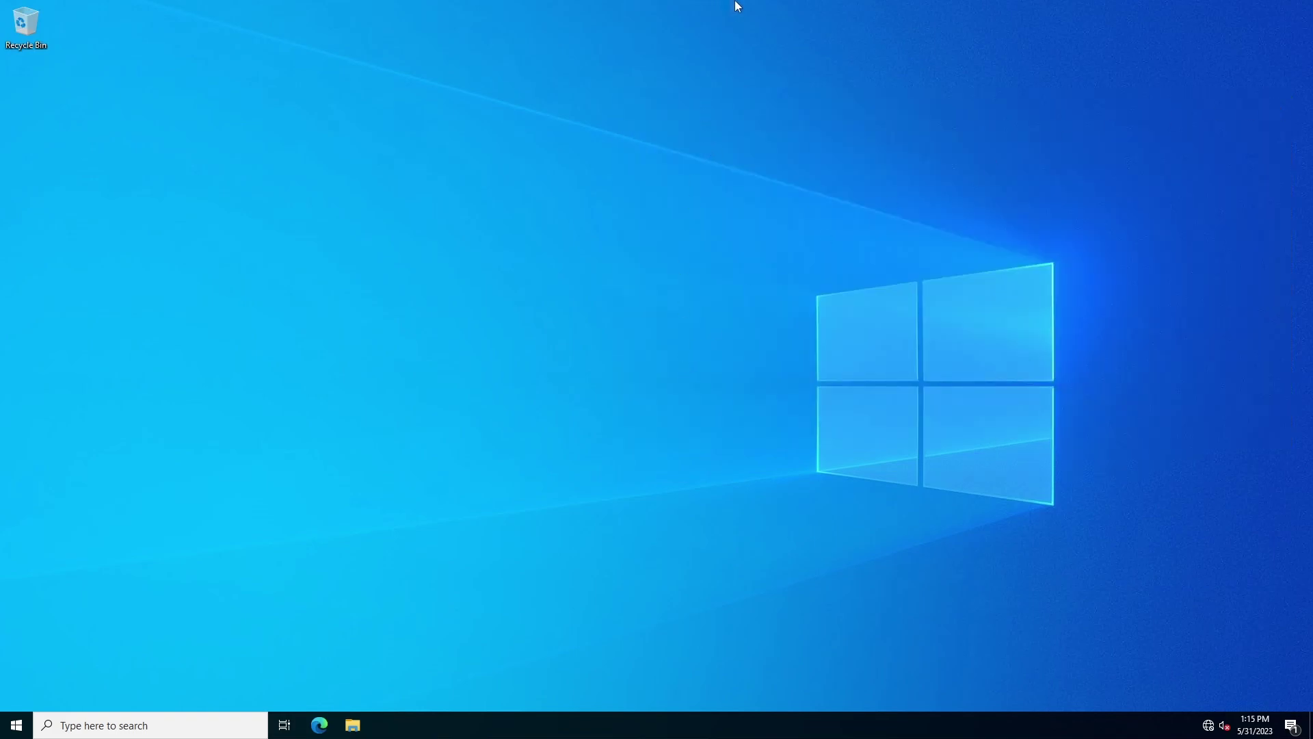
{"action": "mouse_move", "coordinate": [737, 1]}
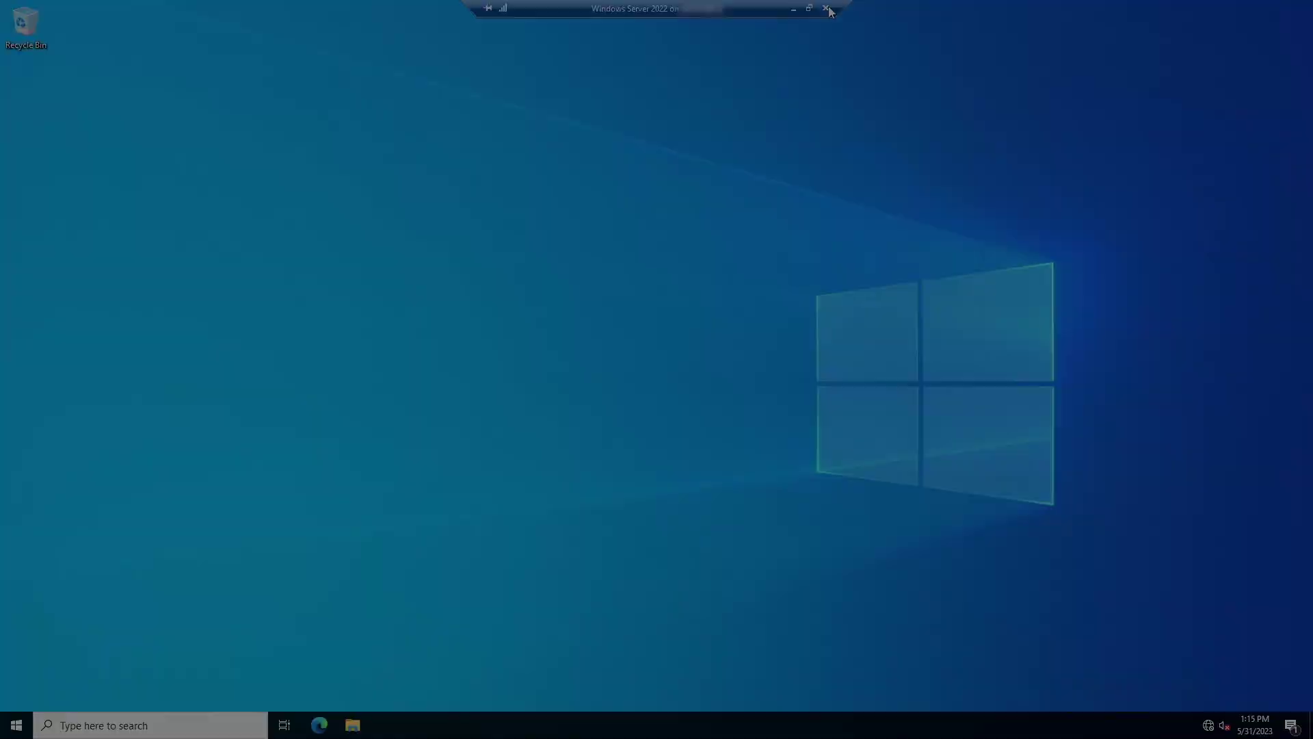